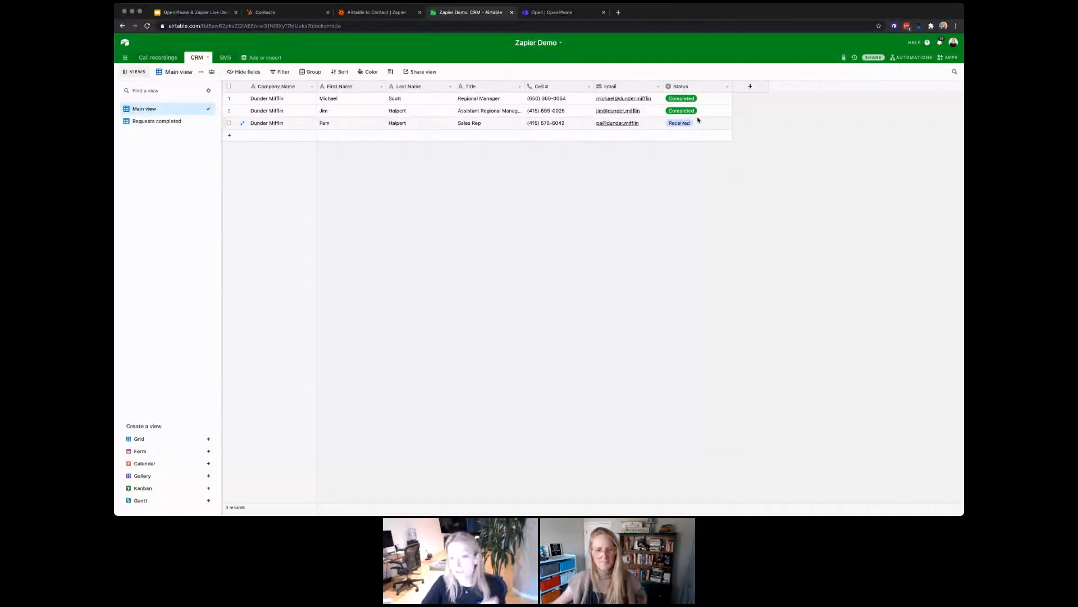
Step: Check the Sales Rep's Status options in Airtable, leave it Received, and return to Zapier
{"action": "left_click", "coordinate": [695, 123]}
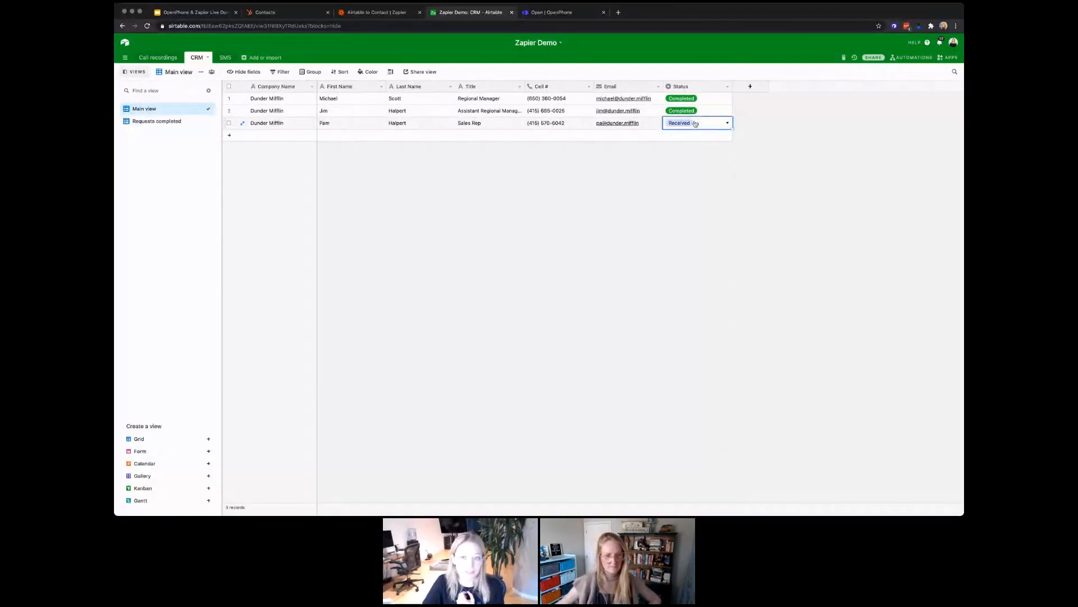
{"action": "left_click", "coordinate": [695, 123]}
{"action": "left_click", "coordinate": [695, 123]}
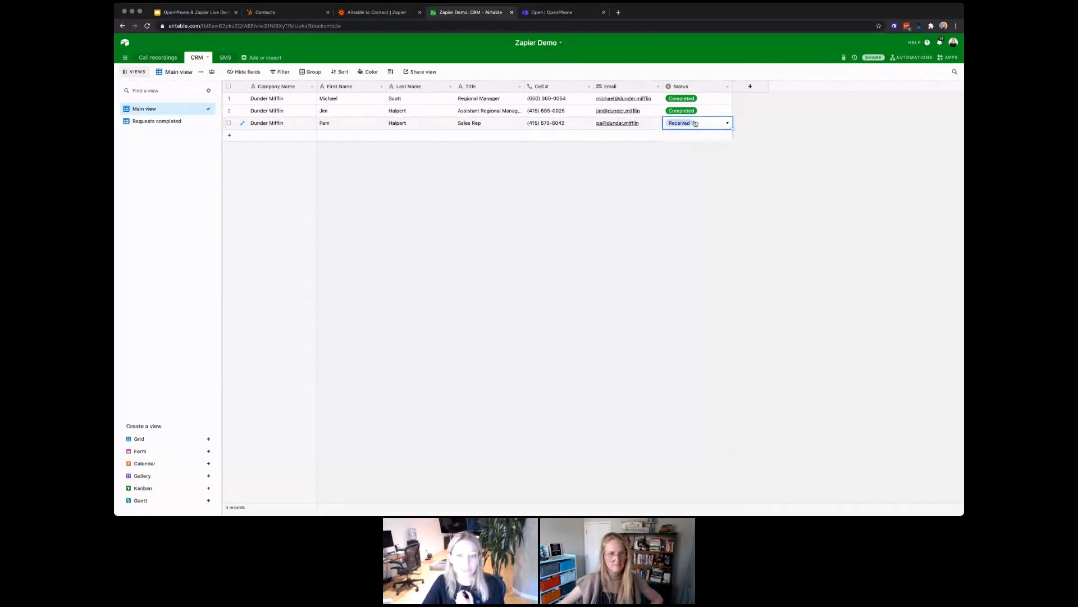
{"action": "left_click", "coordinate": [780, 149]}
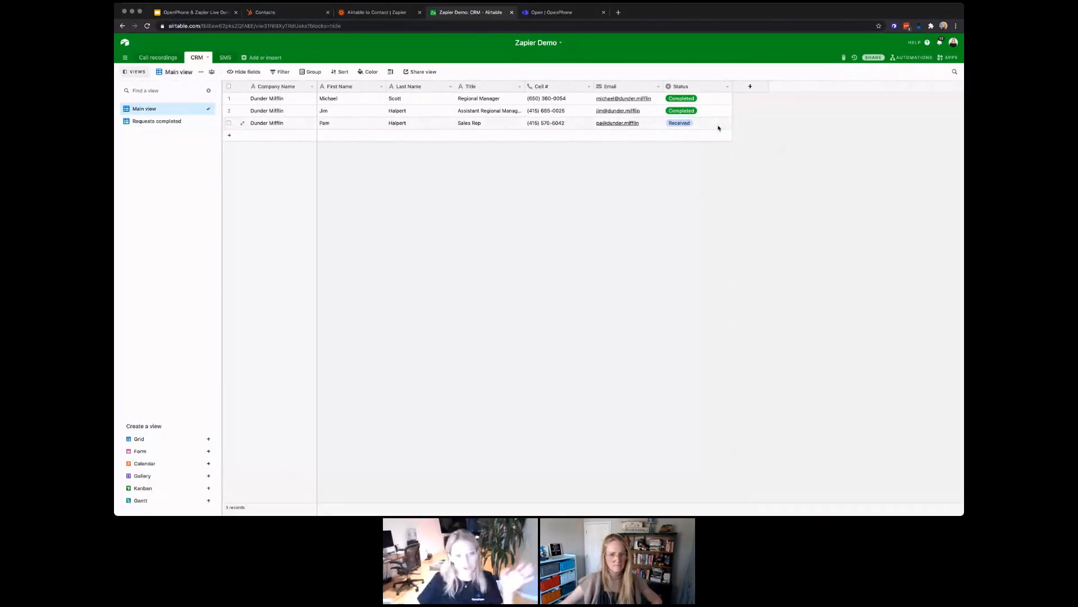
{"action": "left_click", "coordinate": [380, 12]}
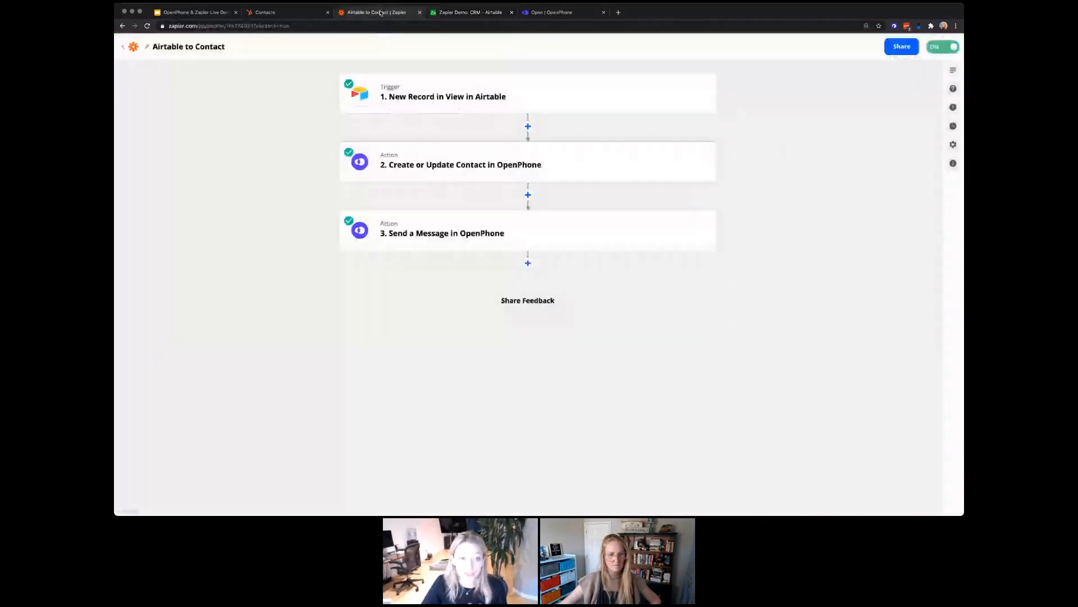
Step: Review the Airtable trigger's setup: base Zapier Demo, table CRM, view Requests completed
{"action": "left_click", "coordinate": [479, 89]}
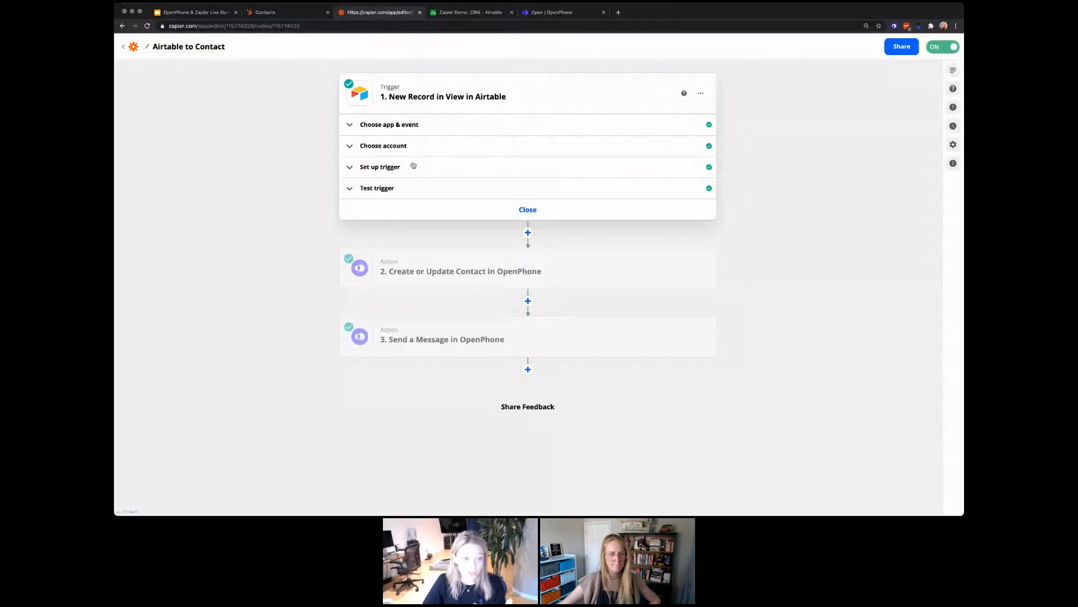
{"action": "left_click", "coordinate": [408, 131]}
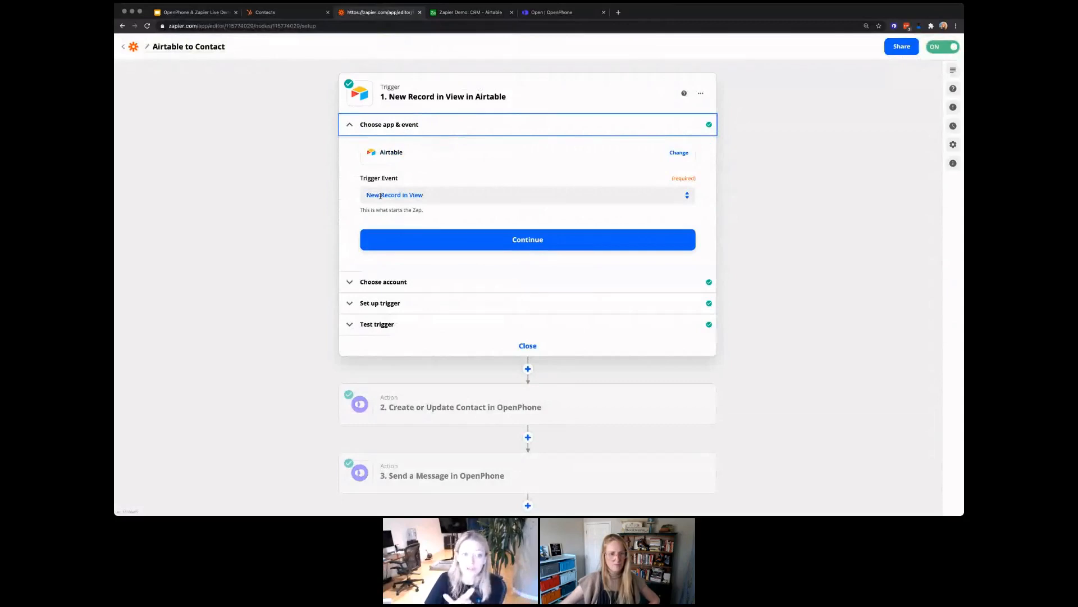
{"action": "left_click", "coordinate": [405, 282]}
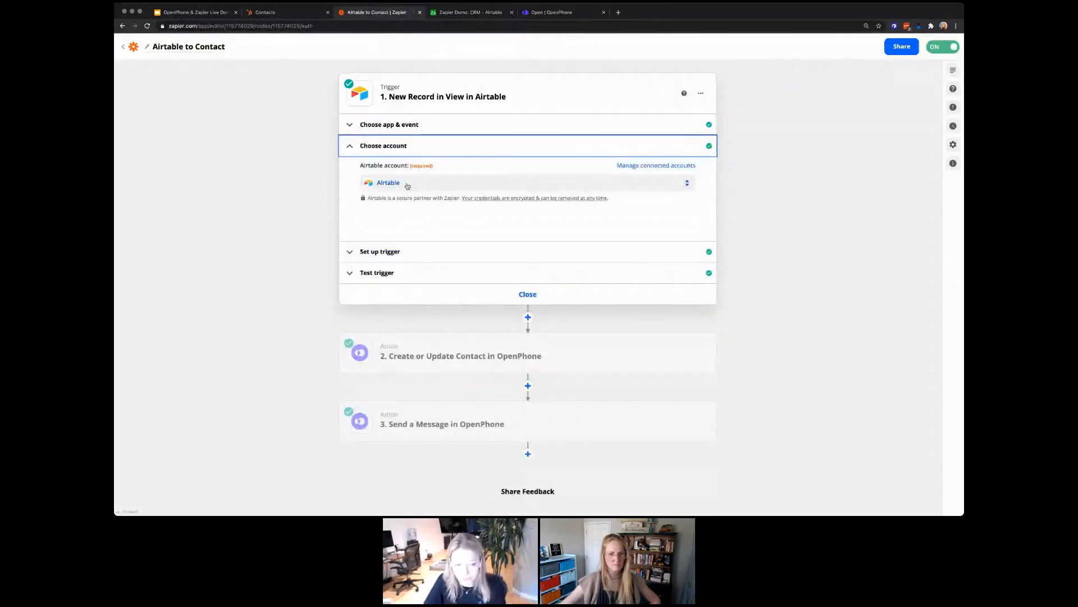
{"action": "left_click", "coordinate": [402, 252]}
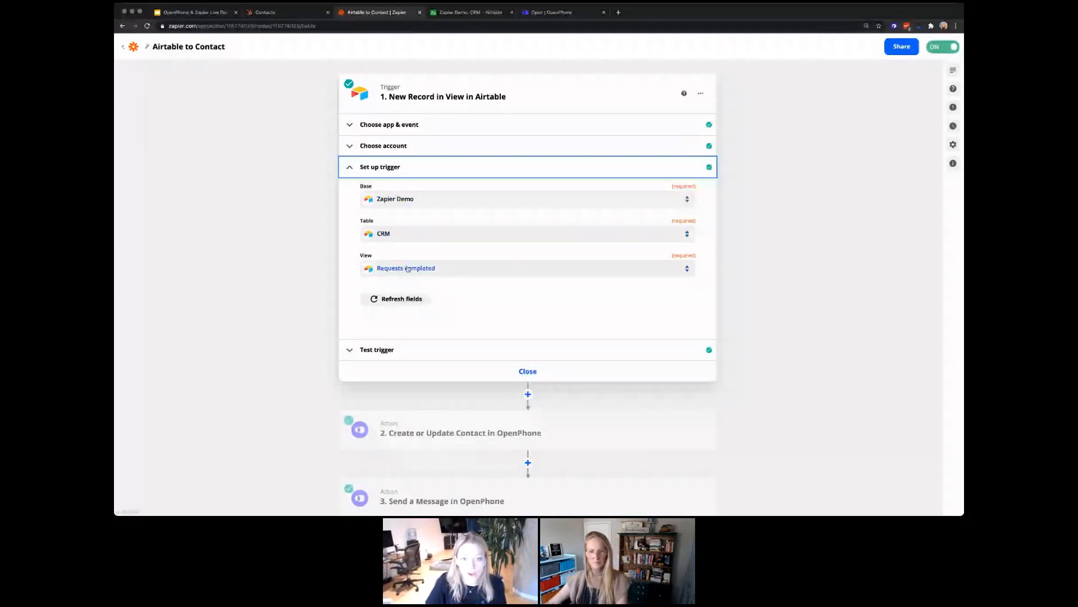
{"action": "key", "text": "ctrl+Tab"}
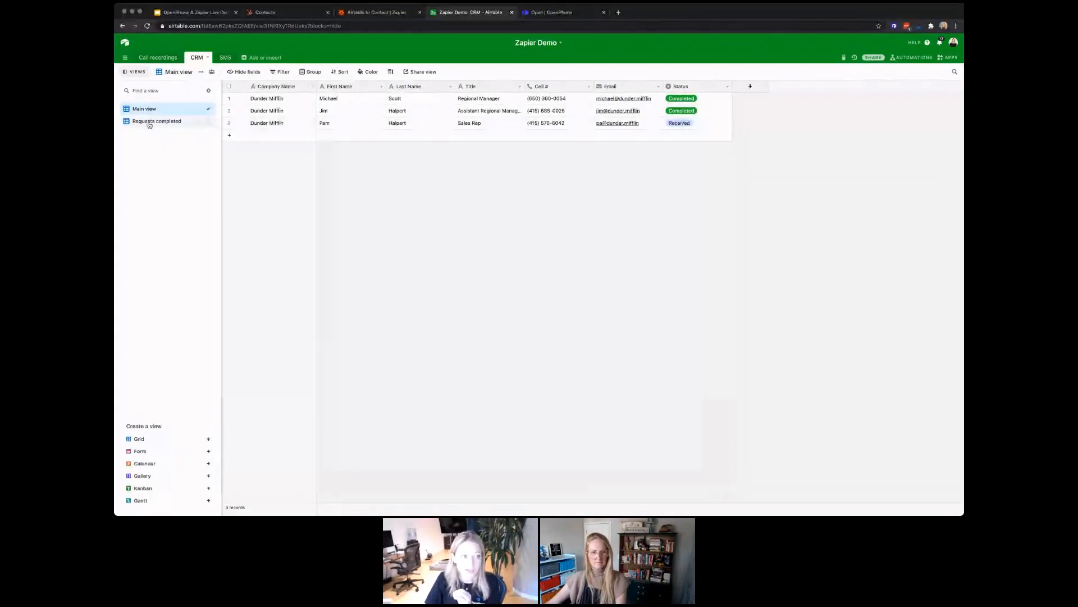
Step: Inspect the Requests completed view's filter, then view the trigger's sample record with status Completed
{"action": "left_click", "coordinate": [169, 121]}
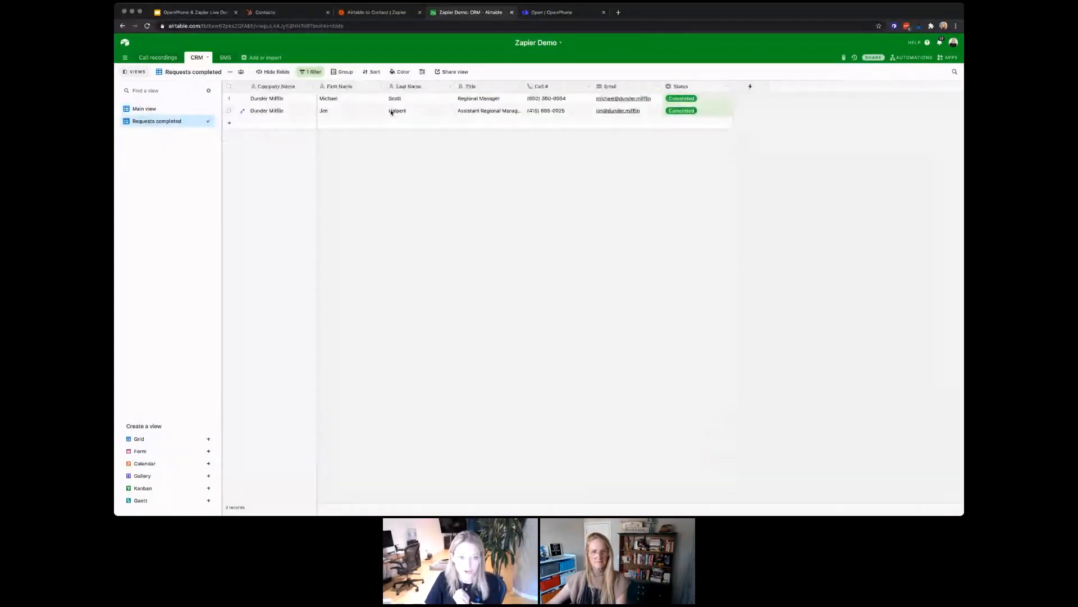
{"action": "left_click", "coordinate": [315, 72]}
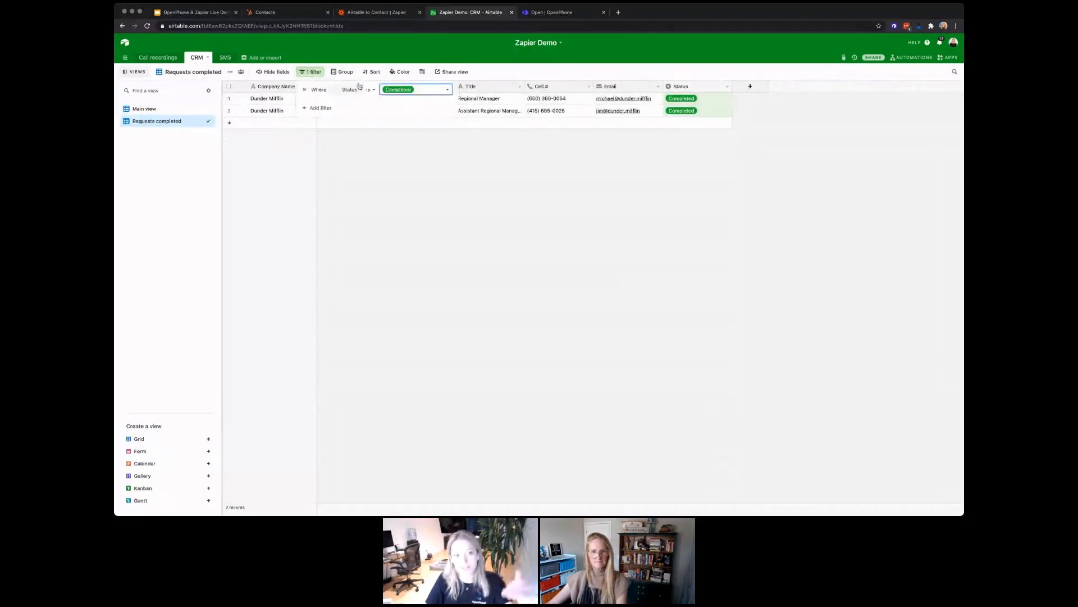
{"action": "left_click", "coordinate": [387, 152]}
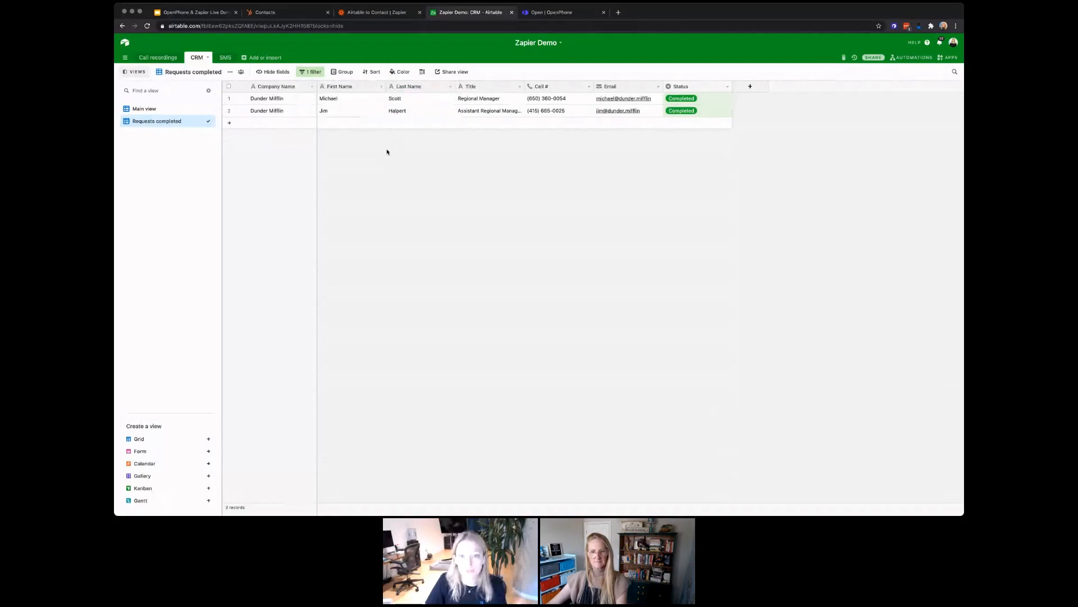
{"action": "left_click", "coordinate": [191, 111]}
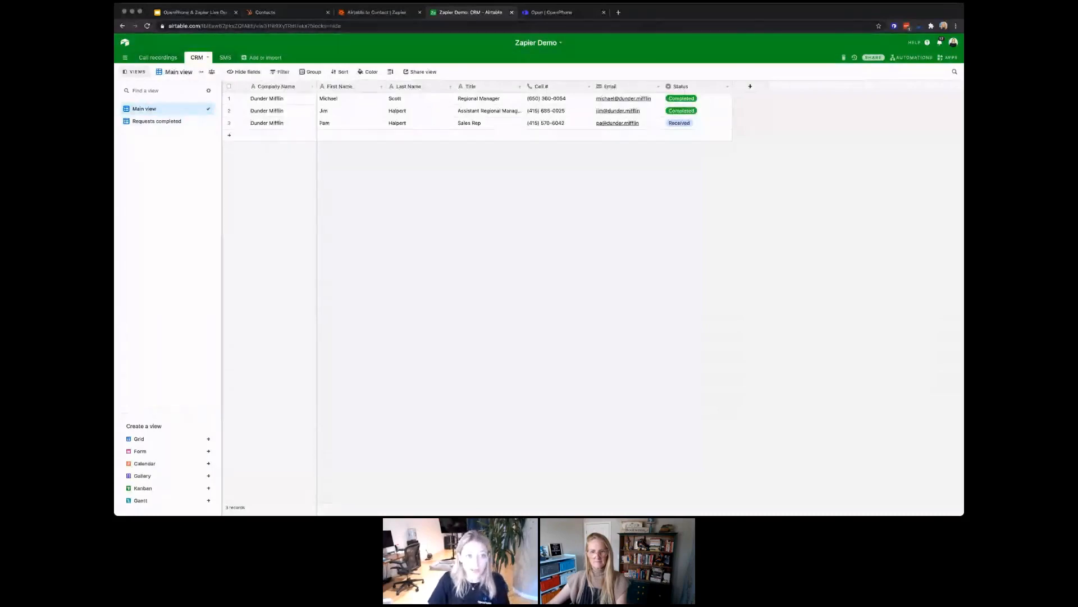
{"action": "left_click", "coordinate": [373, 12]}
{"action": "left_click", "coordinate": [423, 351]}
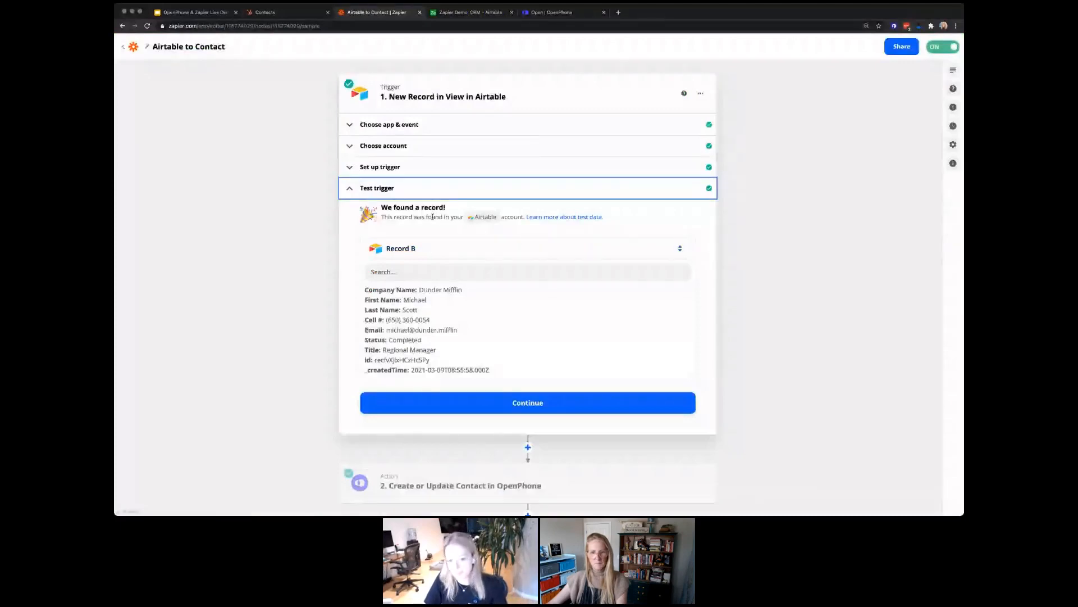
Step: Review the trigger's sample record, collapse it, and expand the Create or Update Contact step
{"action": "scroll", "coordinate": [447, 318], "scroll_direction": "down", "scroll_amount": 1}
{"action": "scroll", "coordinate": [446, 318], "scroll_direction": "down", "scroll_amount": 2}
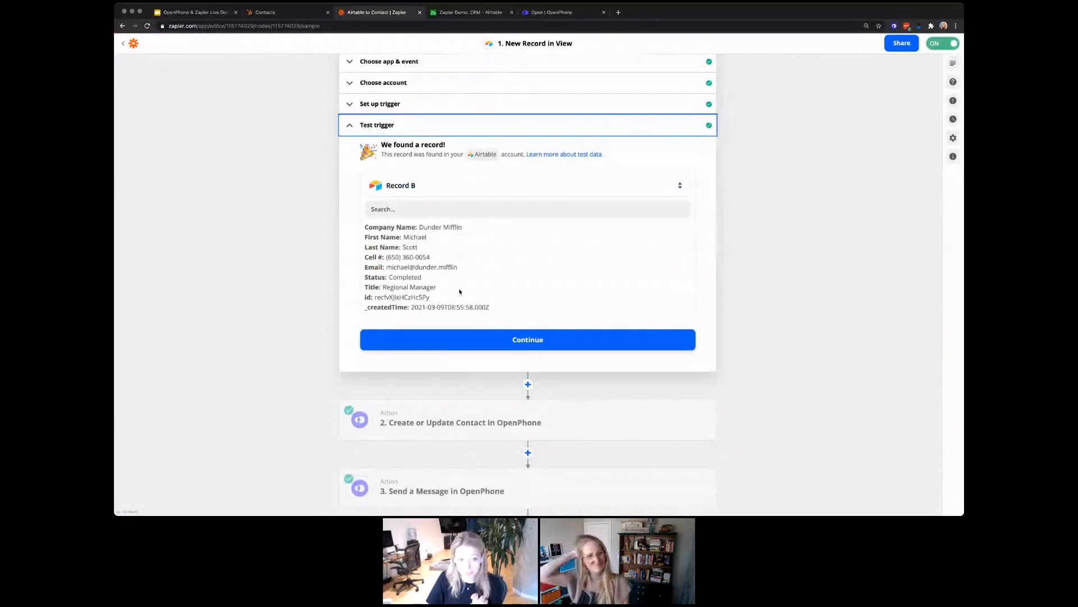
{"action": "left_click", "coordinate": [436, 124]}
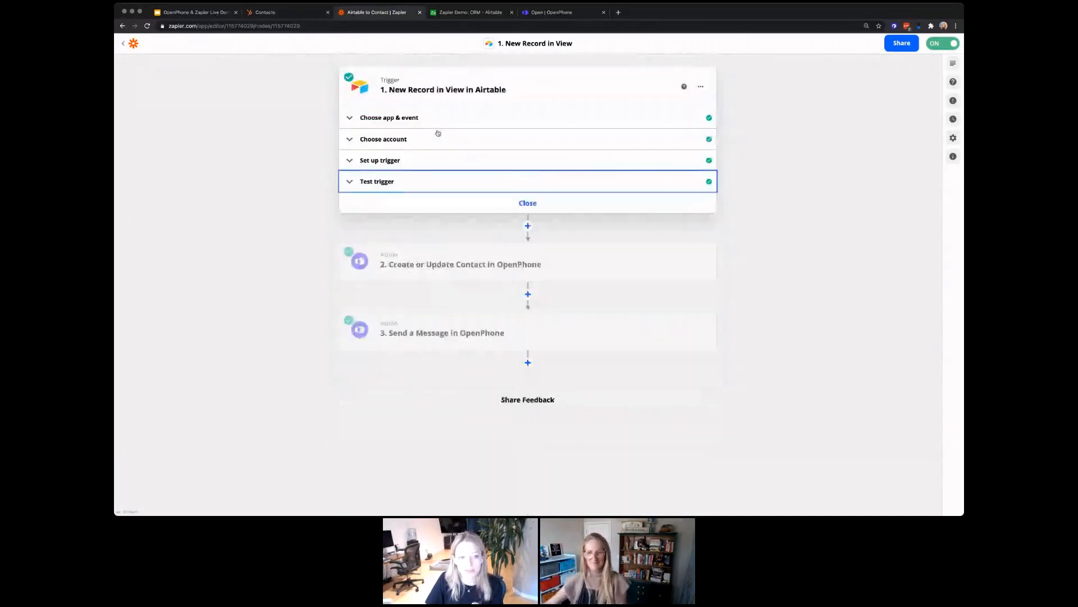
{"action": "left_click", "coordinate": [506, 258]}
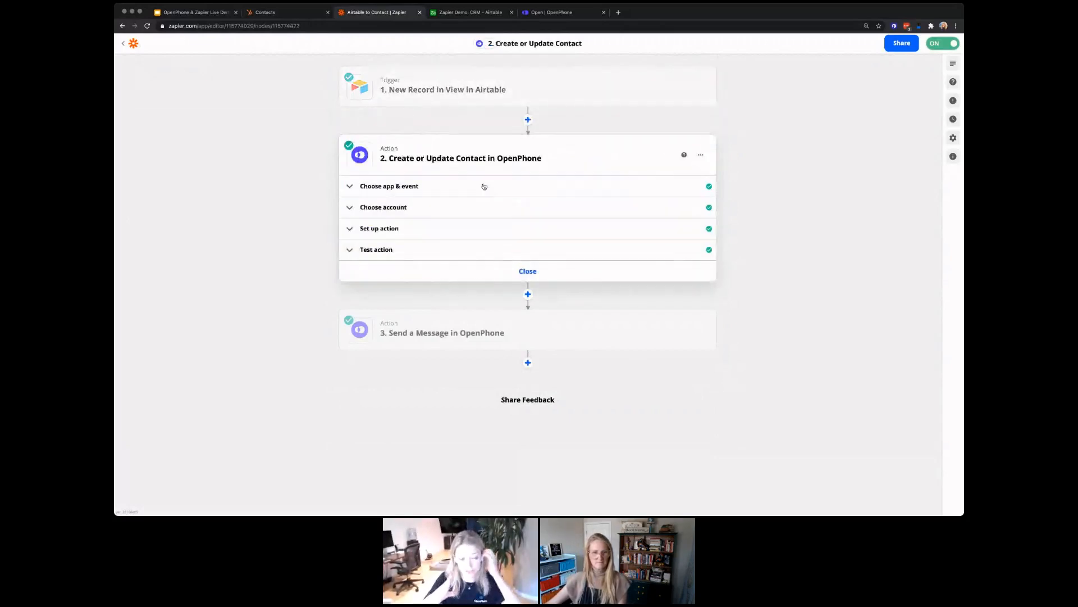
Step: Review the OpenPhone action's app, account and mappings for ID, name, company, title, phone, email
{"action": "left_click", "coordinate": [443, 188]}
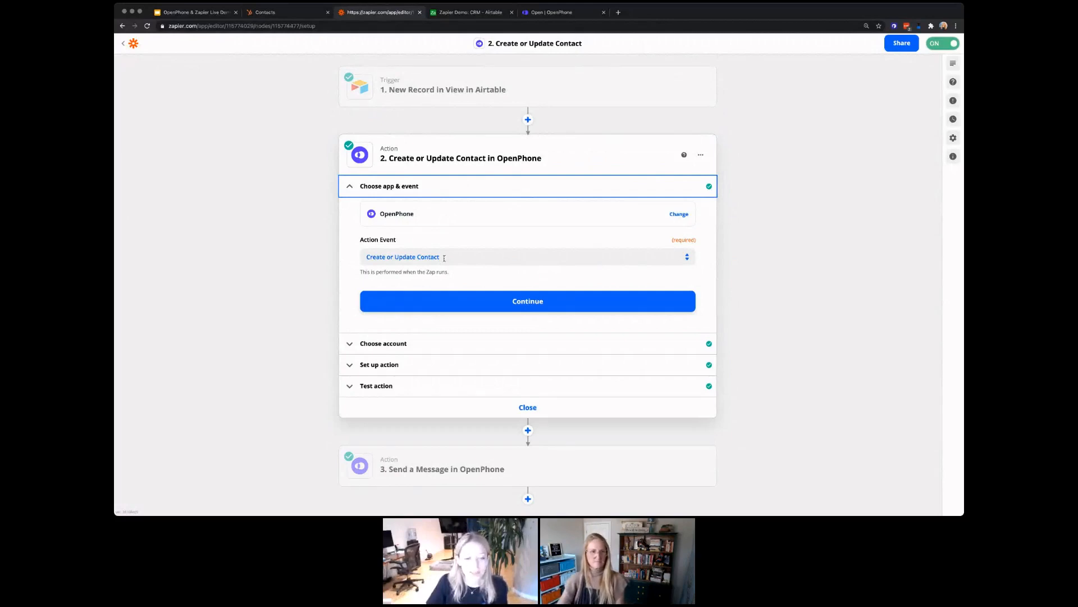
{"action": "left_click", "coordinate": [387, 343]}
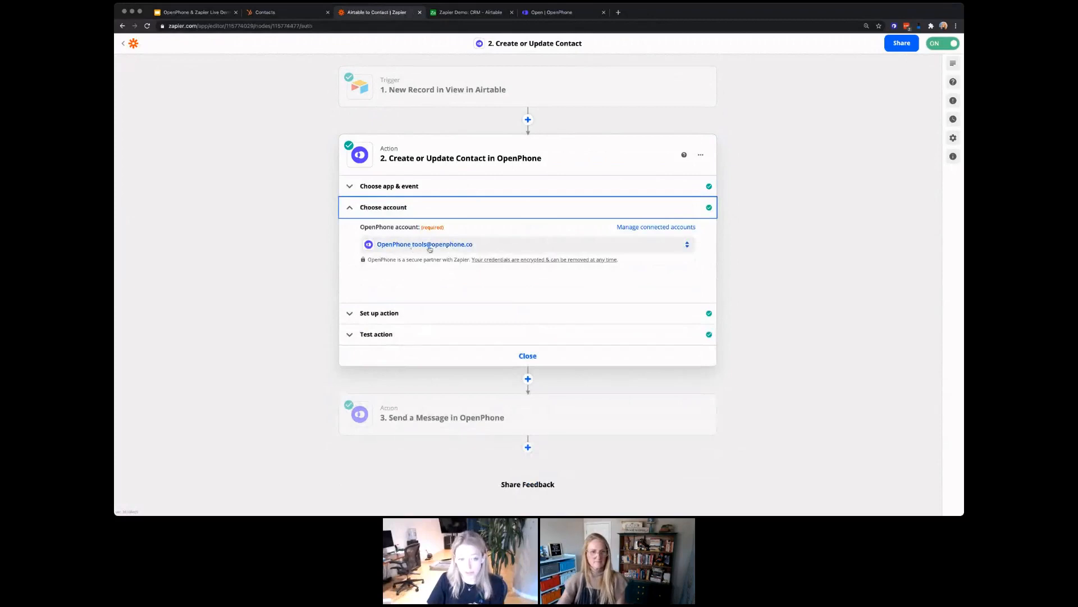
{"action": "left_click", "coordinate": [414, 312]}
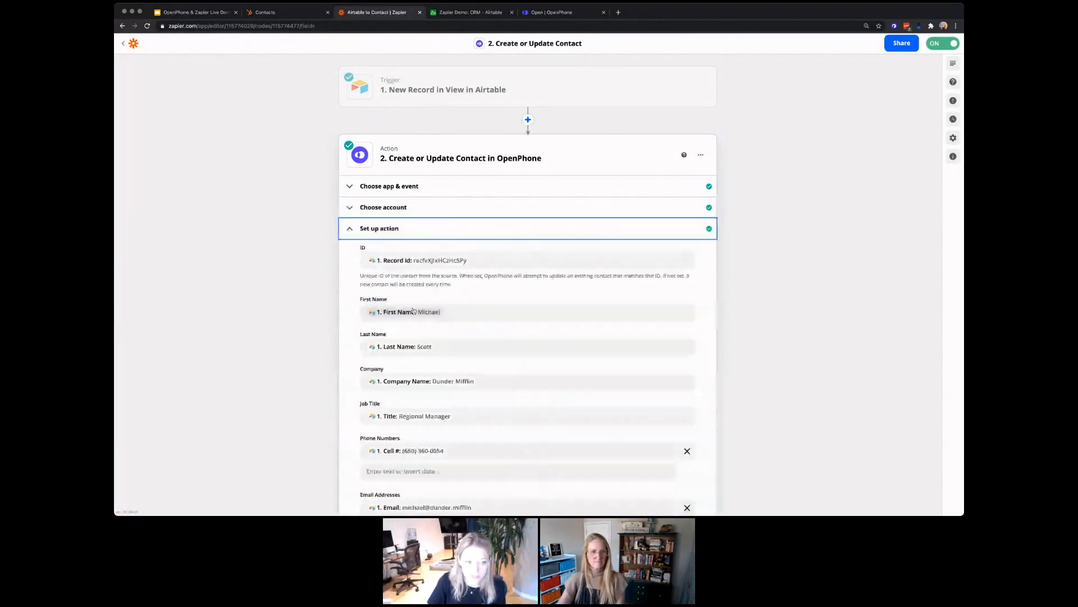
Step: Scroll through the OpenPhone field mappings down to Tags (Airtable Status) and Share With
{"action": "scroll", "coordinate": [351, 282], "scroll_direction": "down", "scroll_amount": 2}
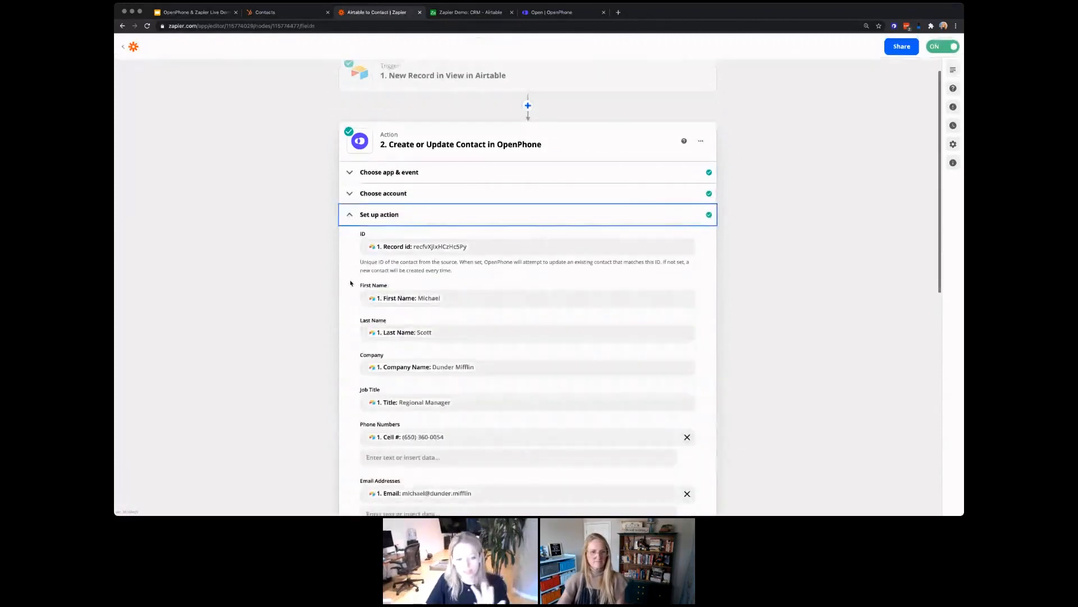
{"action": "scroll", "coordinate": [351, 283], "scroll_direction": "down", "scroll_amount": 1}
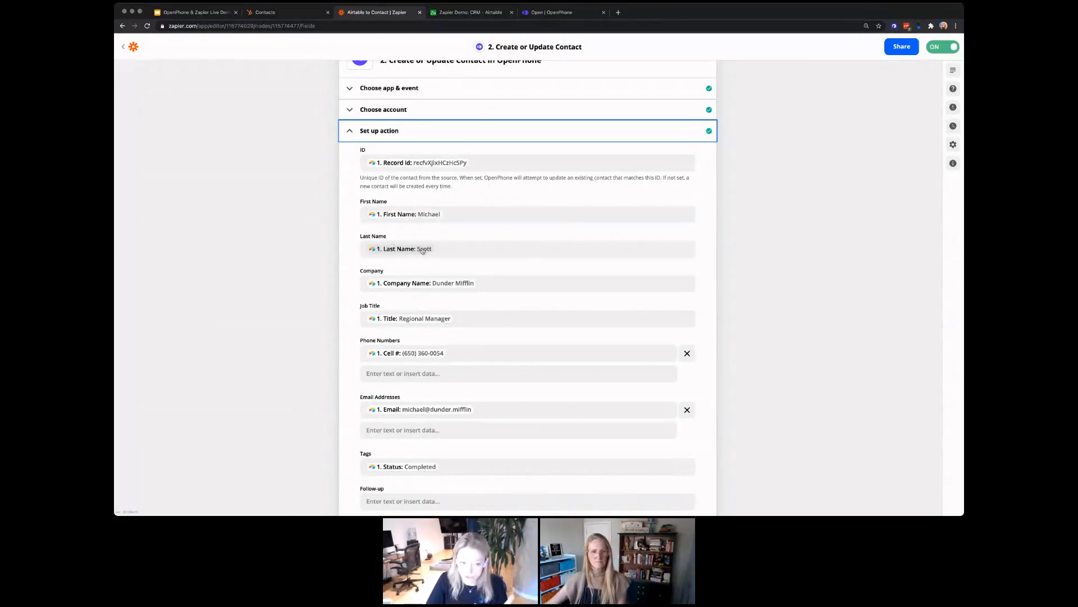
{"action": "scroll", "coordinate": [423, 250], "scroll_direction": "down", "scroll_amount": 1}
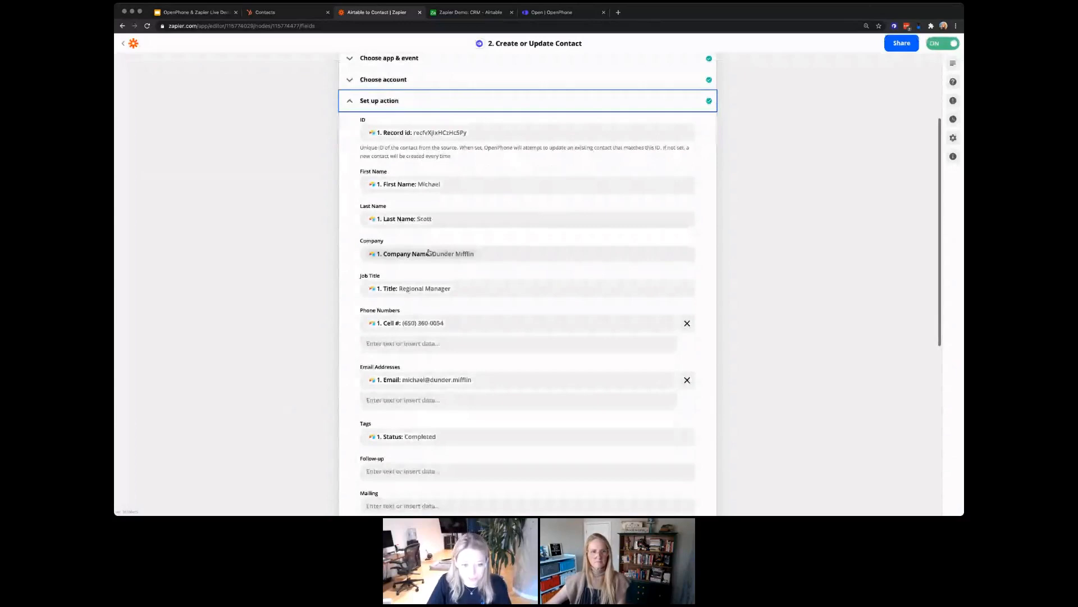
{"action": "scroll", "coordinate": [433, 255], "scroll_direction": "down", "scroll_amount": 1}
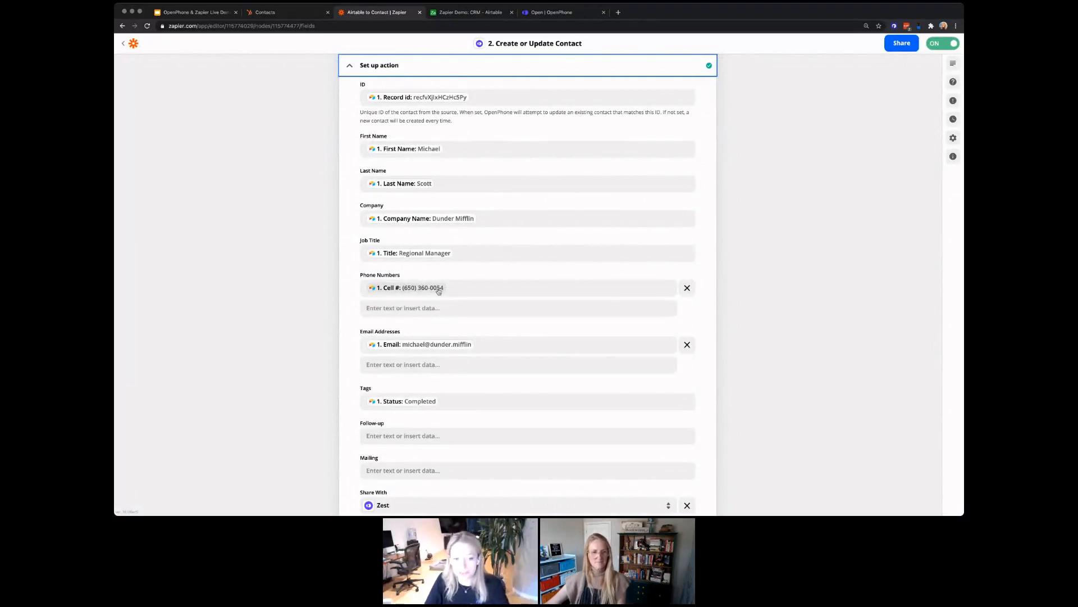
{"action": "scroll", "coordinate": [413, 281], "scroll_direction": "down", "scroll_amount": 1}
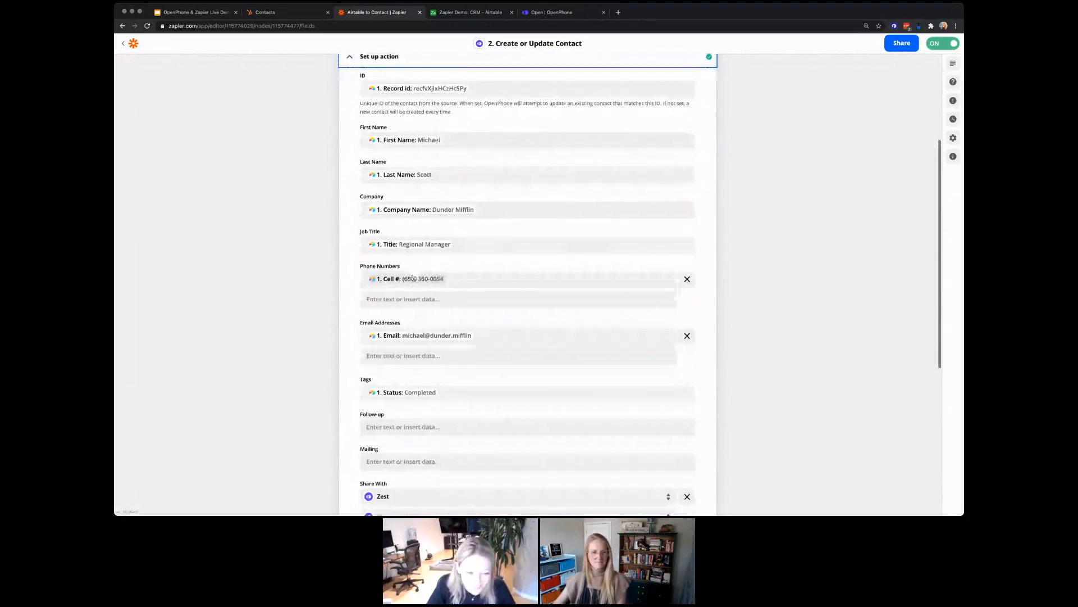
{"action": "scroll", "coordinate": [414, 266], "scroll_direction": "down", "scroll_amount": 2}
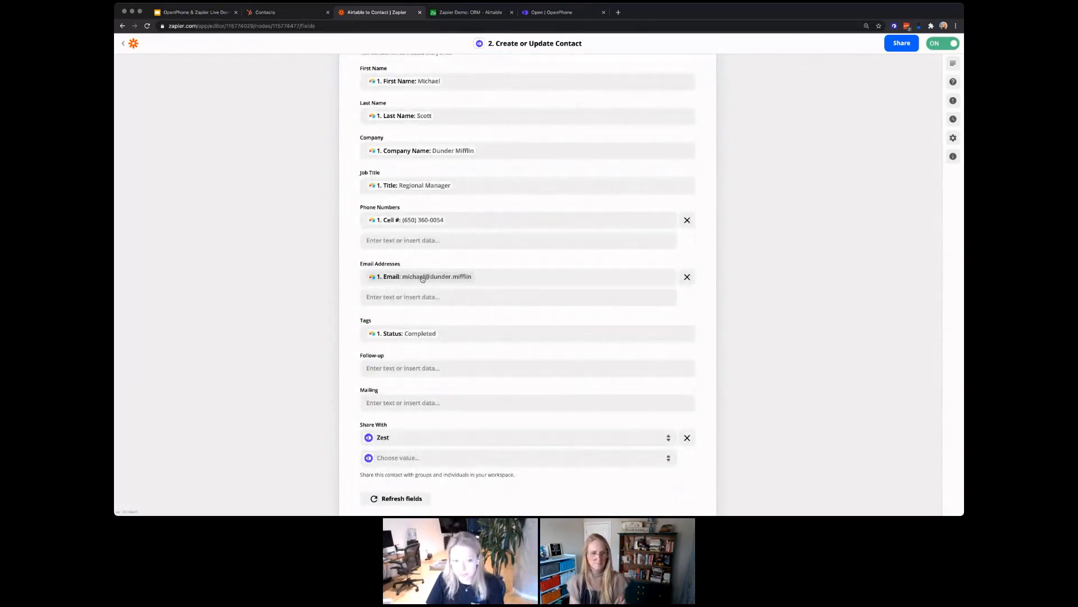
{"action": "scroll", "coordinate": [423, 279], "scroll_direction": "up", "scroll_amount": 2}
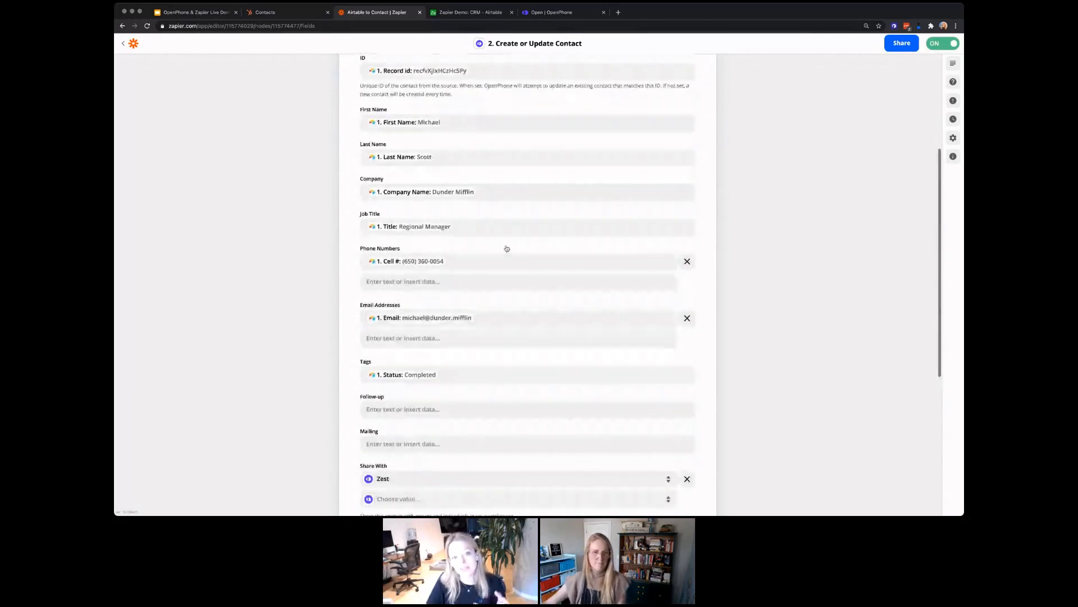
{"action": "scroll", "coordinate": [507, 249], "scroll_direction": "up", "scroll_amount": 1}
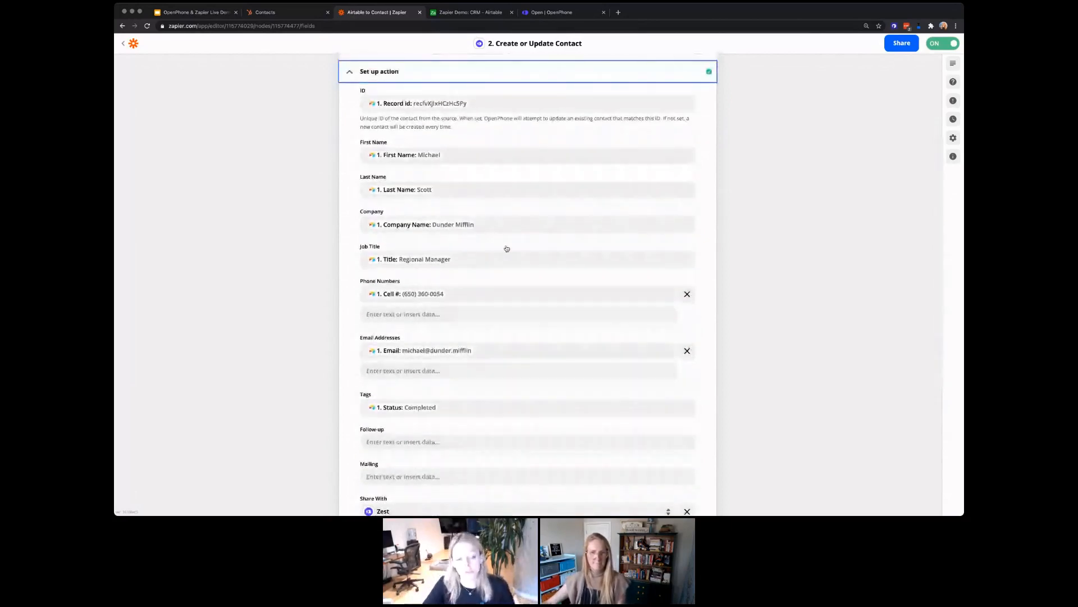
{"action": "scroll", "coordinate": [507, 249], "scroll_direction": "down", "scroll_amount": 2}
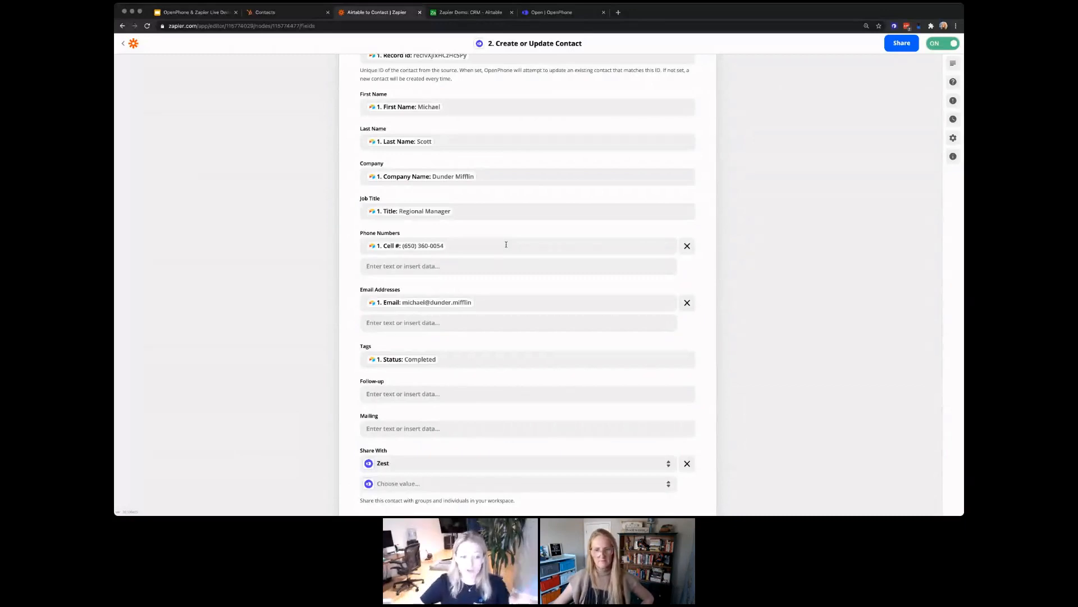
Step: Keep contacts shared with Zest and view the successful test result with its Completed tag
{"action": "left_click", "coordinate": [397, 461]}
{"action": "scroll", "coordinate": [397, 461], "scroll_direction": "down", "scroll_amount": 5}
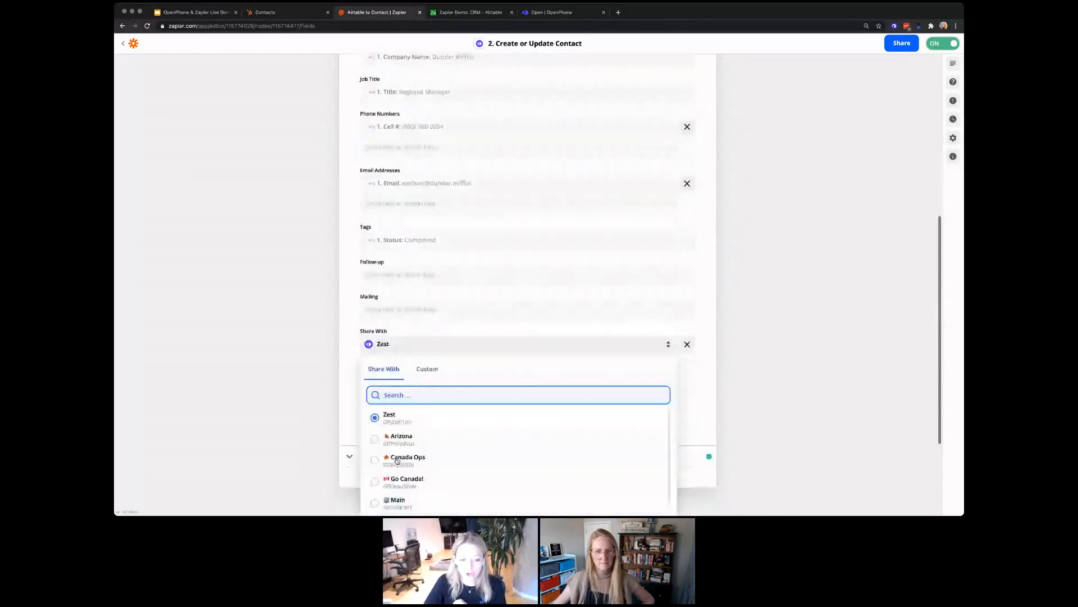
{"action": "scroll", "coordinate": [398, 462], "scroll_direction": "down", "scroll_amount": 4}
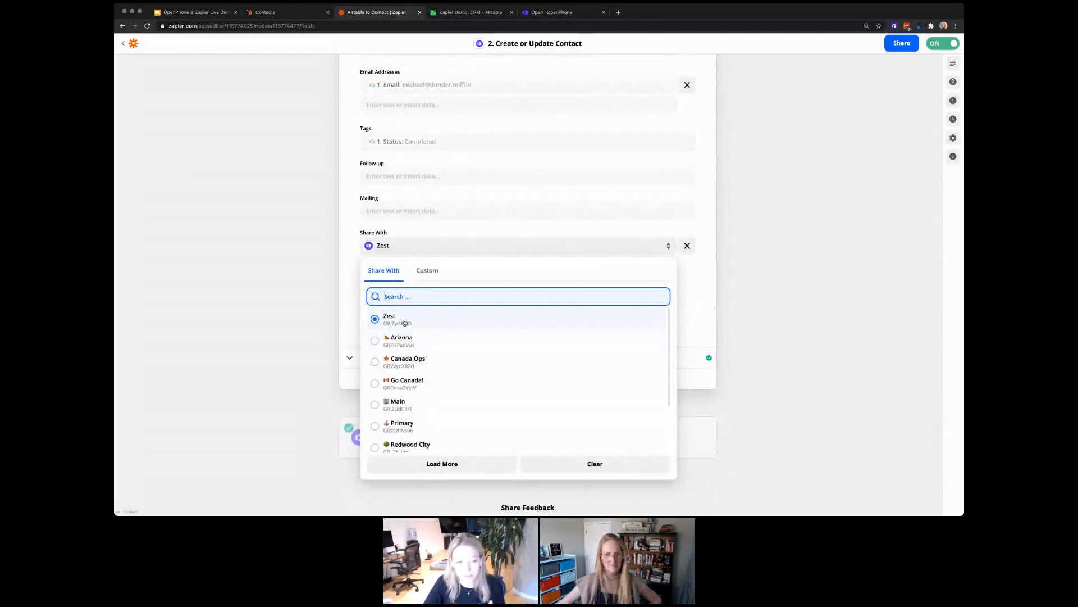
{"action": "left_click", "coordinate": [352, 252]}
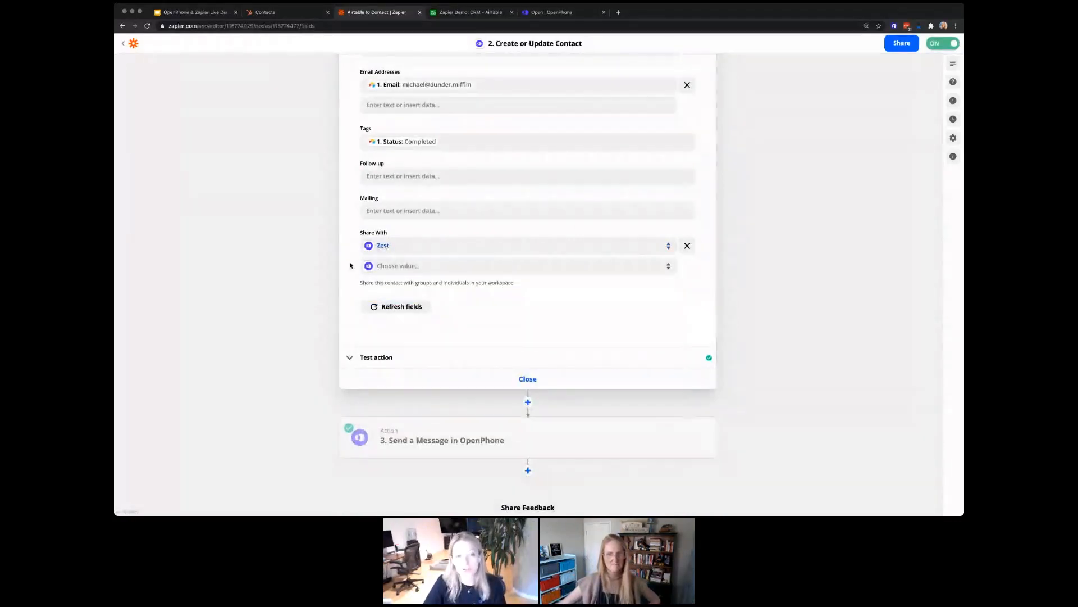
{"action": "scroll", "coordinate": [349, 265], "scroll_direction": "up", "scroll_amount": 3}
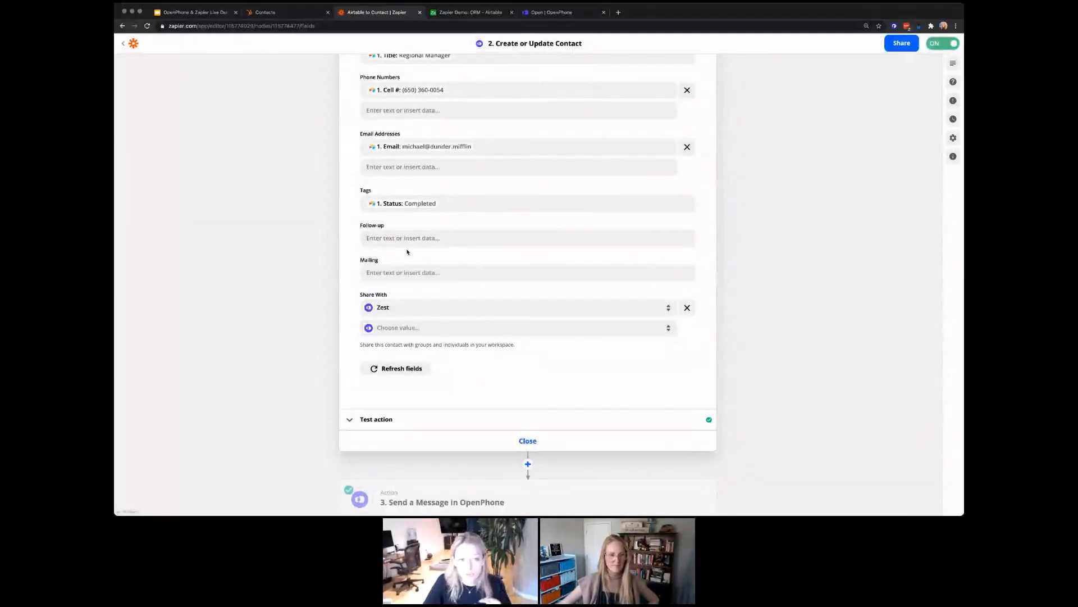
{"action": "scroll", "coordinate": [407, 251], "scroll_direction": "up", "scroll_amount": 5}
{"action": "scroll", "coordinate": [407, 252], "scroll_direction": "down", "scroll_amount": 10}
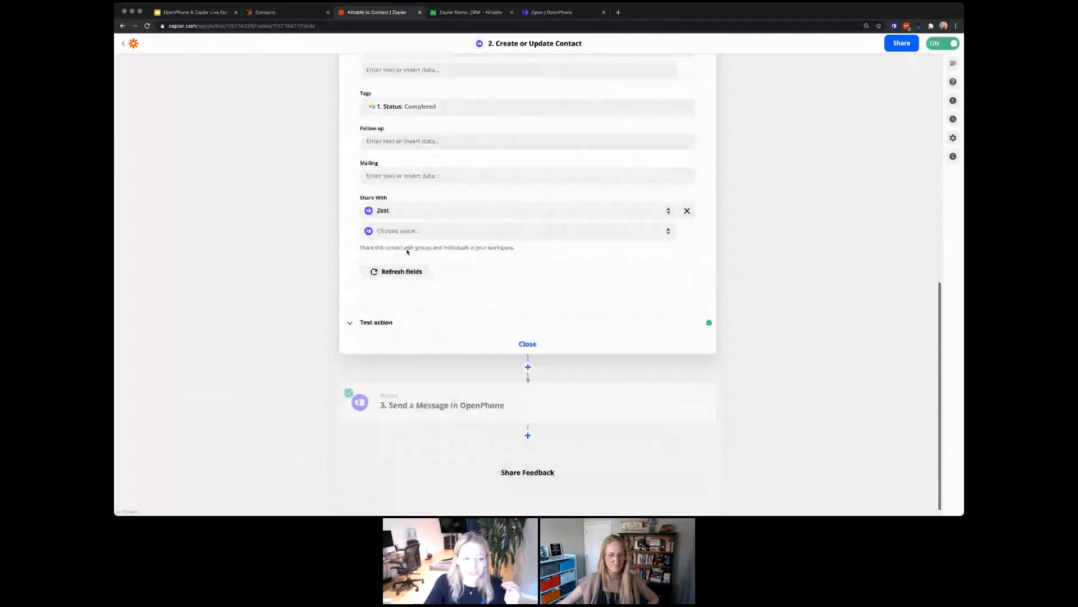
{"action": "left_click", "coordinate": [405, 315]}
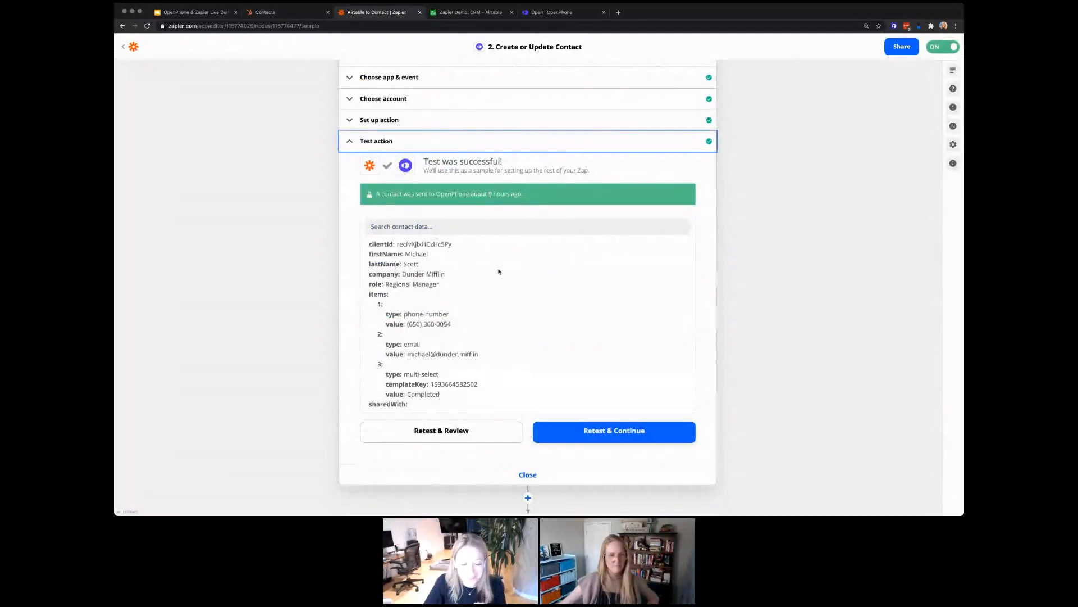
Step: Review the sent contact data, then expand the third step, Send a Message in OpenPhone
{"action": "scroll", "coordinate": [499, 272], "scroll_direction": "down", "scroll_amount": 1}
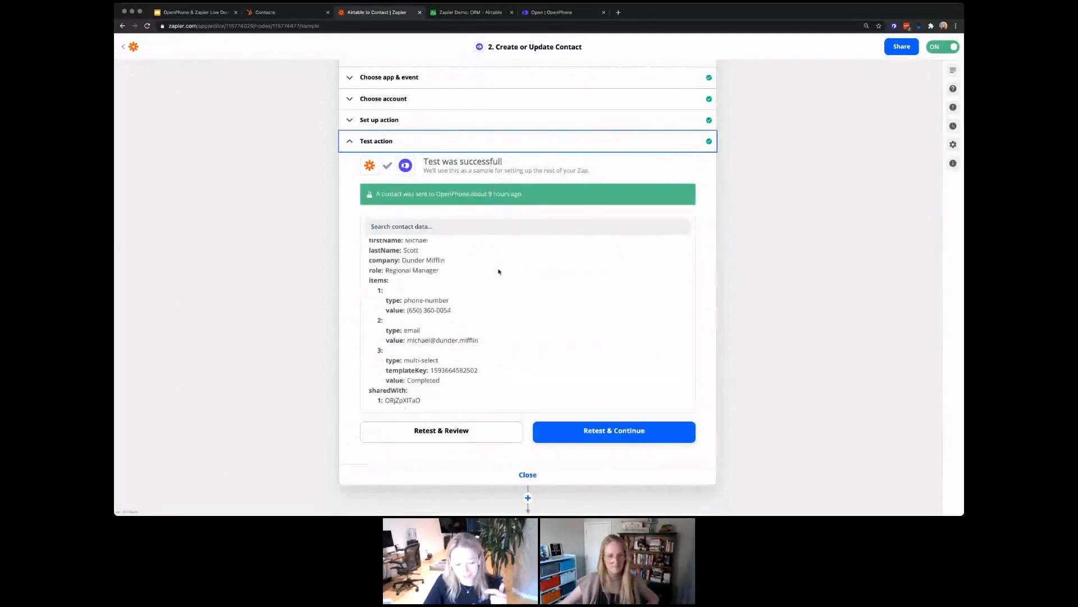
{"action": "scroll", "coordinate": [498, 272], "scroll_direction": "down", "scroll_amount": 1}
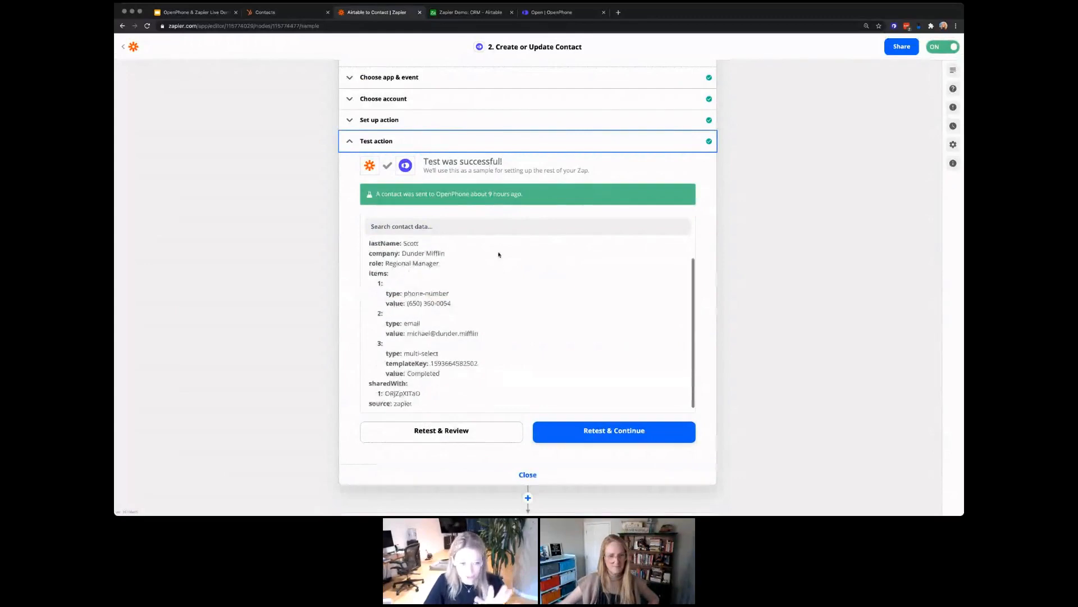
{"action": "scroll", "coordinate": [499, 254], "scroll_direction": "down", "scroll_amount": 5}
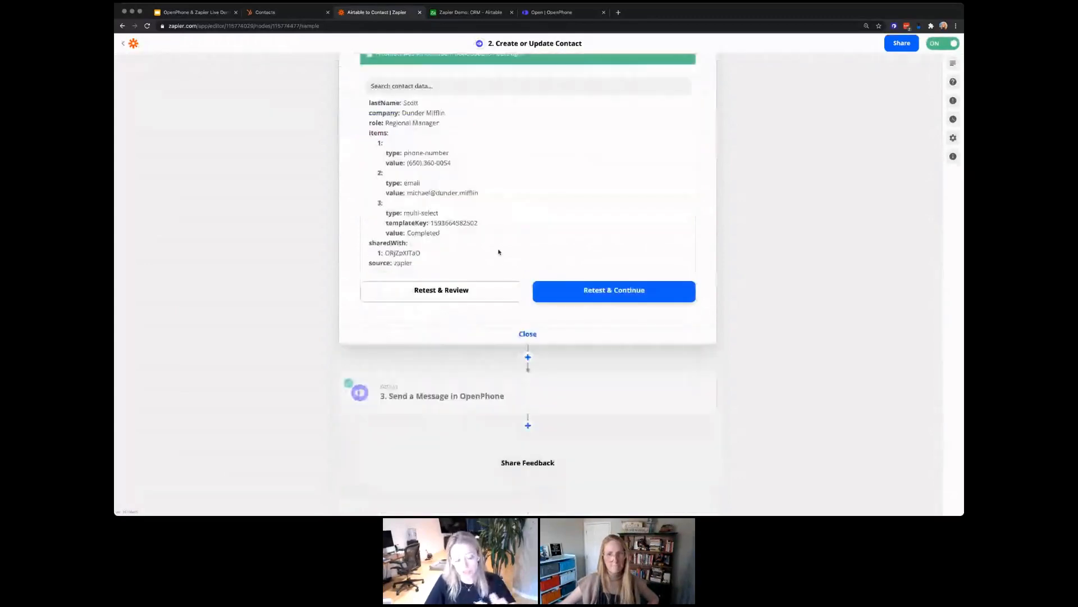
{"action": "scroll", "coordinate": [498, 252], "scroll_direction": "up", "scroll_amount": 2}
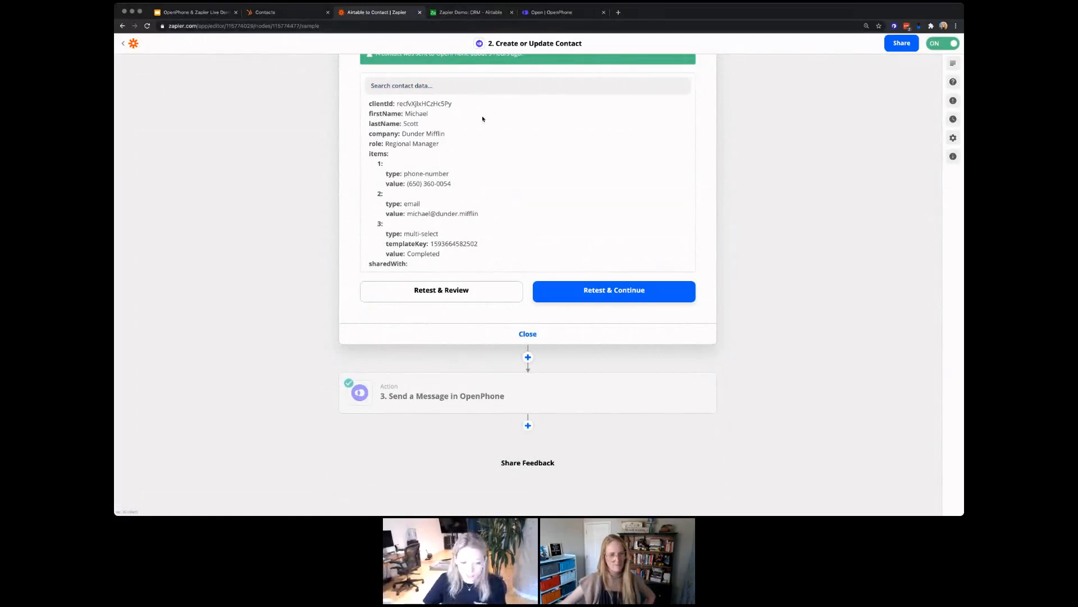
{"action": "left_click", "coordinate": [482, 392]}
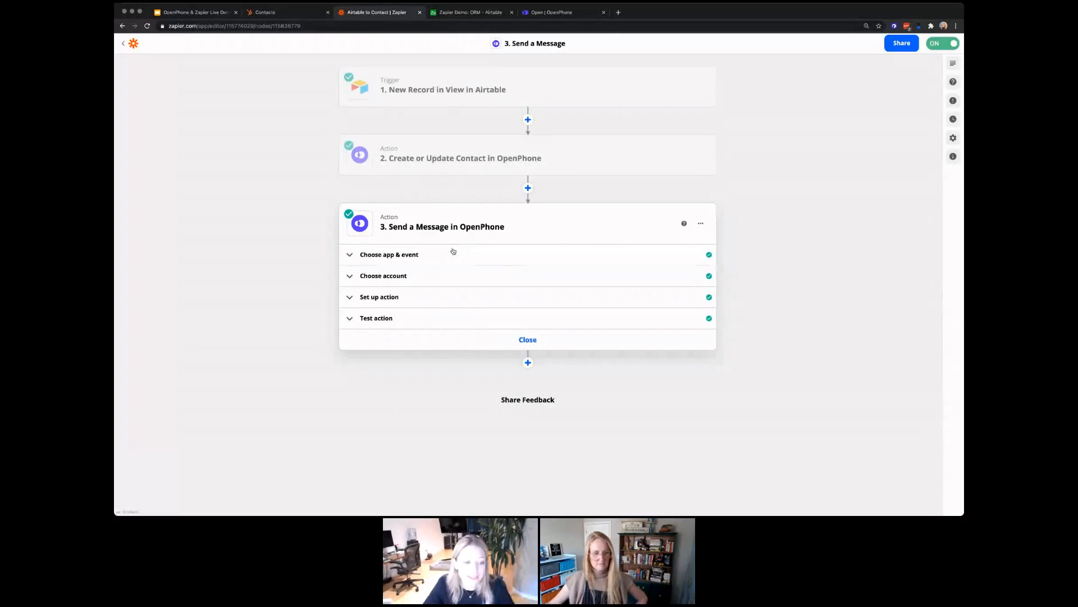
Step: Review the message step's app and account, keeping Go Canada! as the From number
{"action": "left_click", "coordinate": [453, 251]}
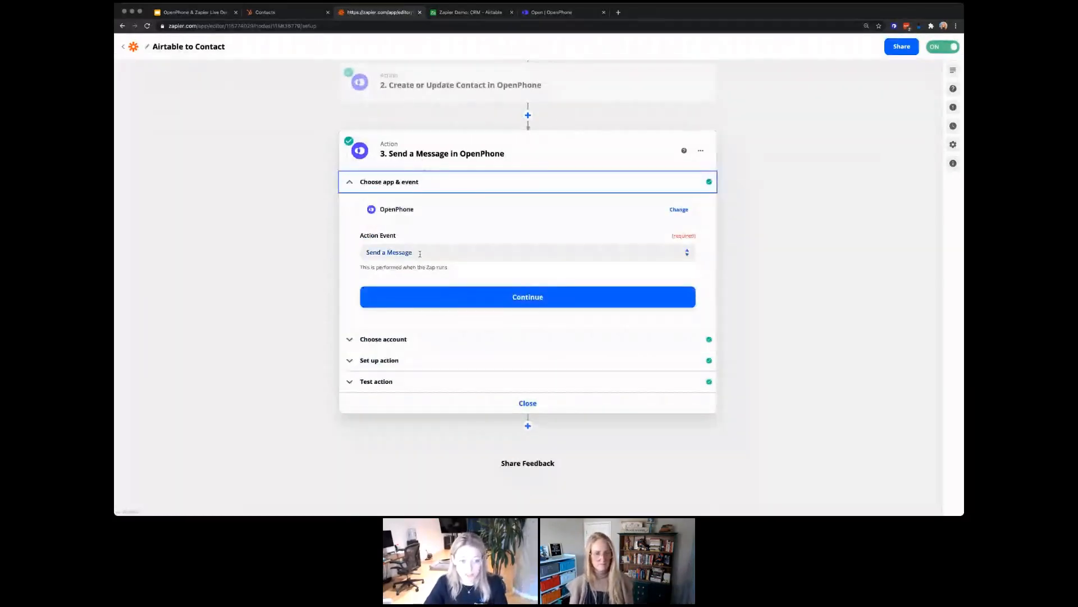
{"action": "left_click", "coordinate": [419, 339]}
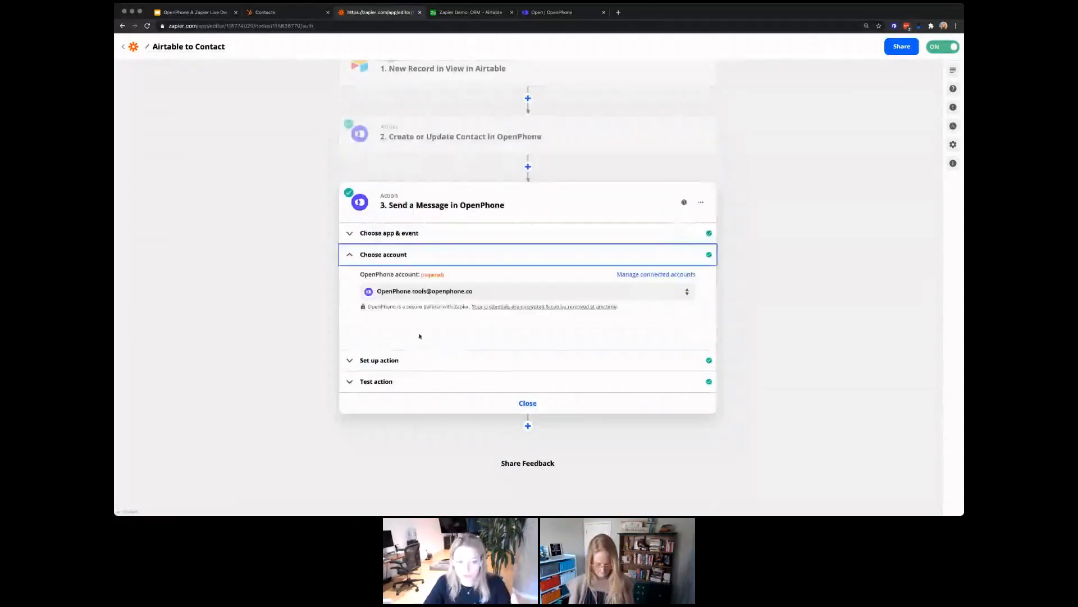
{"action": "left_click", "coordinate": [409, 362]}
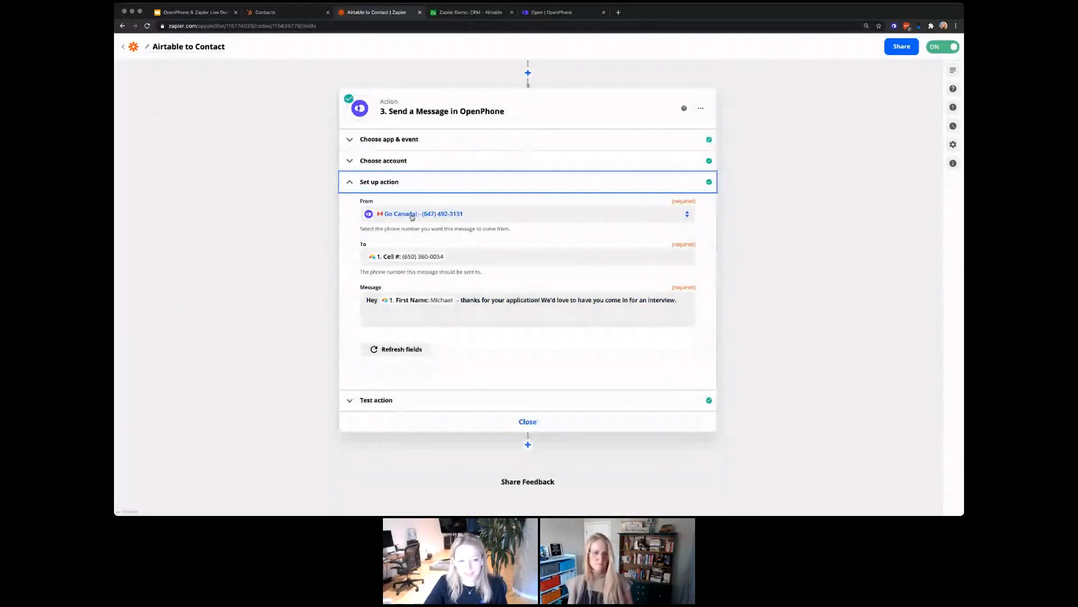
{"action": "left_click", "coordinate": [409, 214]}
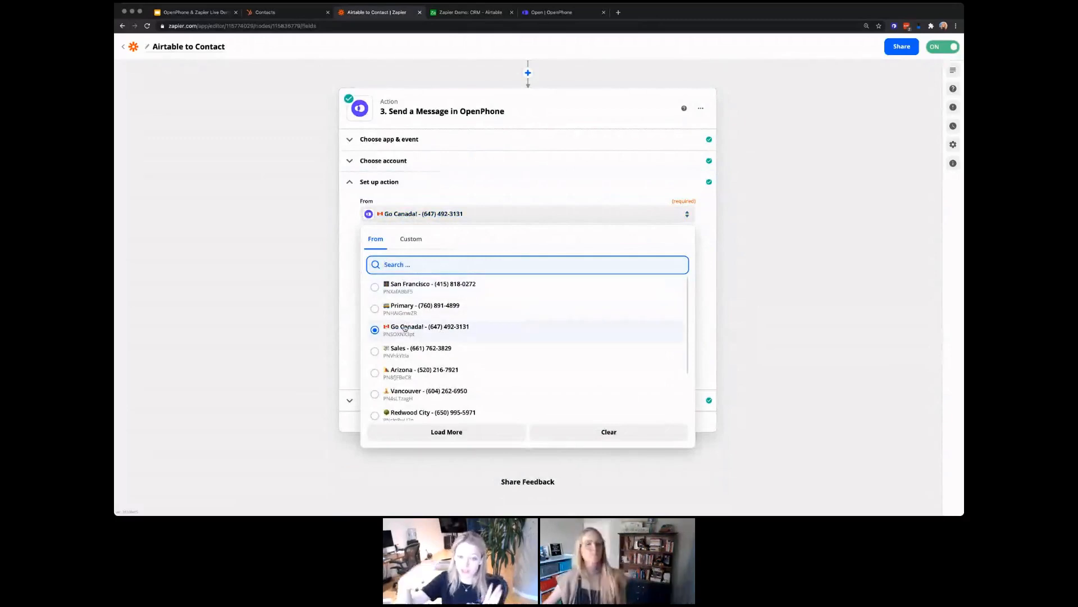
{"action": "left_click", "coordinate": [356, 308]}
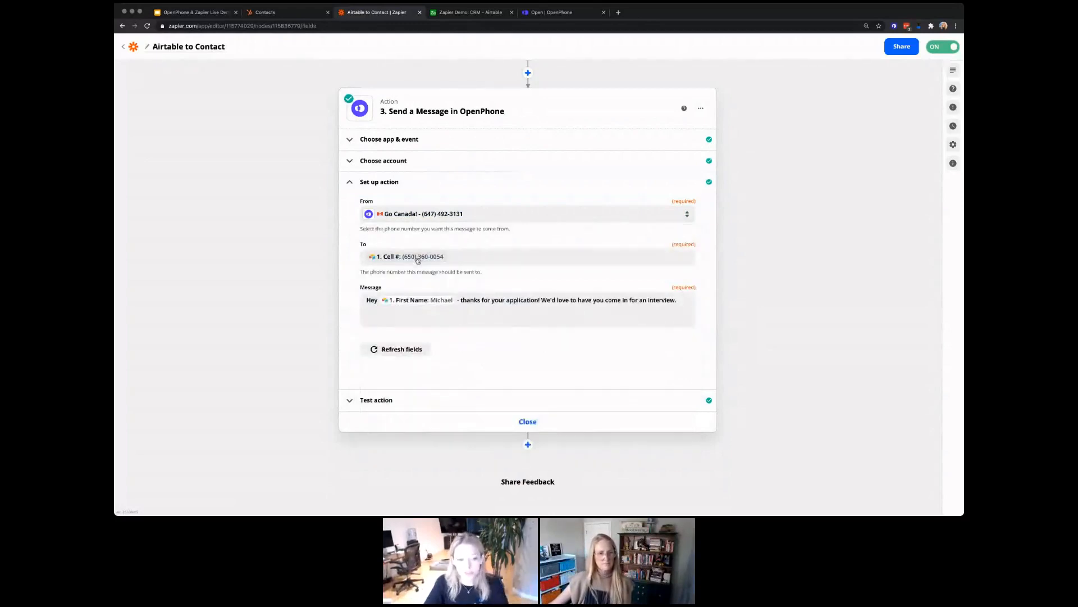
{"action": "left_click", "coordinate": [418, 260]}
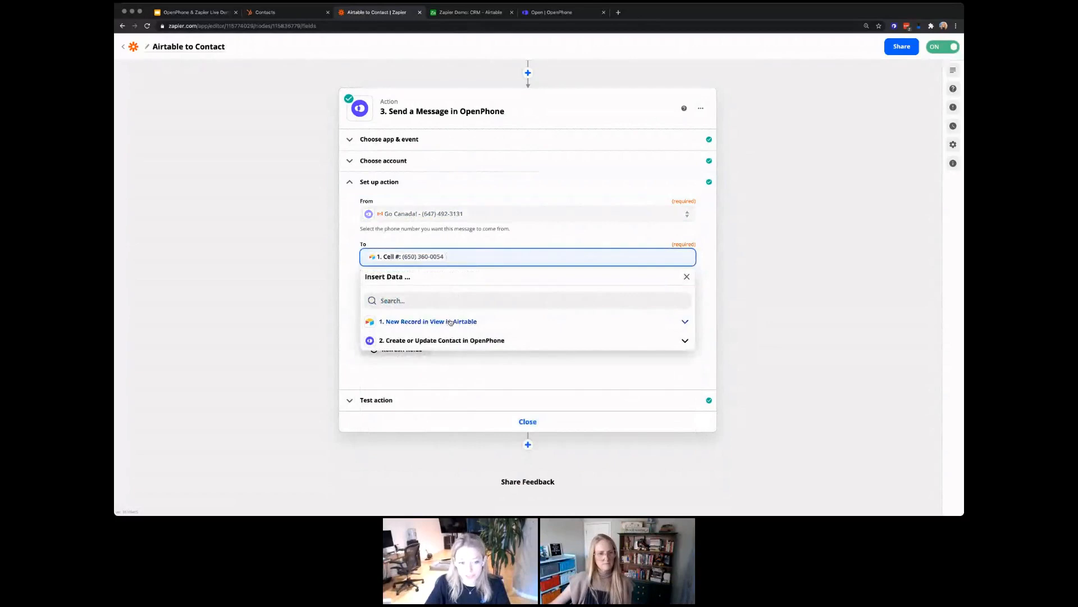
{"action": "left_click", "coordinate": [450, 322]}
{"action": "left_click", "coordinate": [396, 384]}
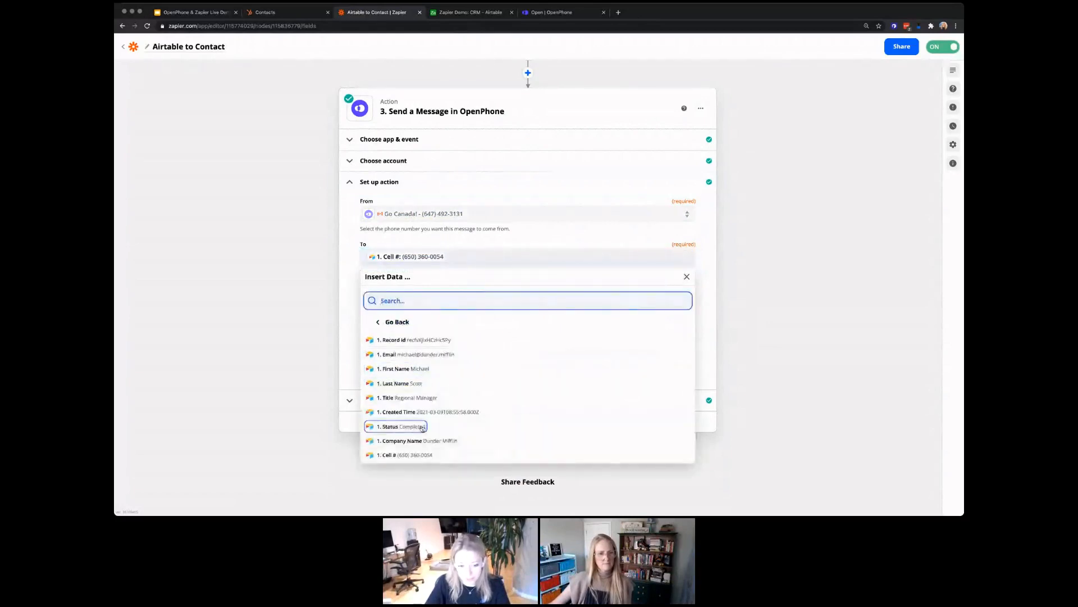
{"action": "scroll", "coordinate": [421, 432], "scroll_direction": "down", "scroll_amount": 1}
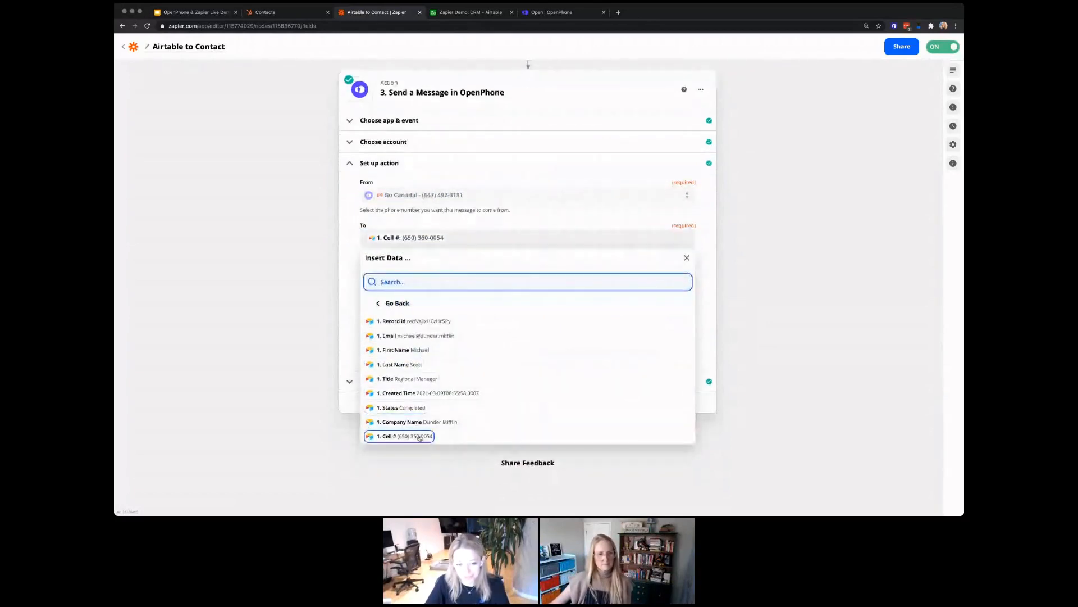
{"action": "left_click", "coordinate": [325, 282]}
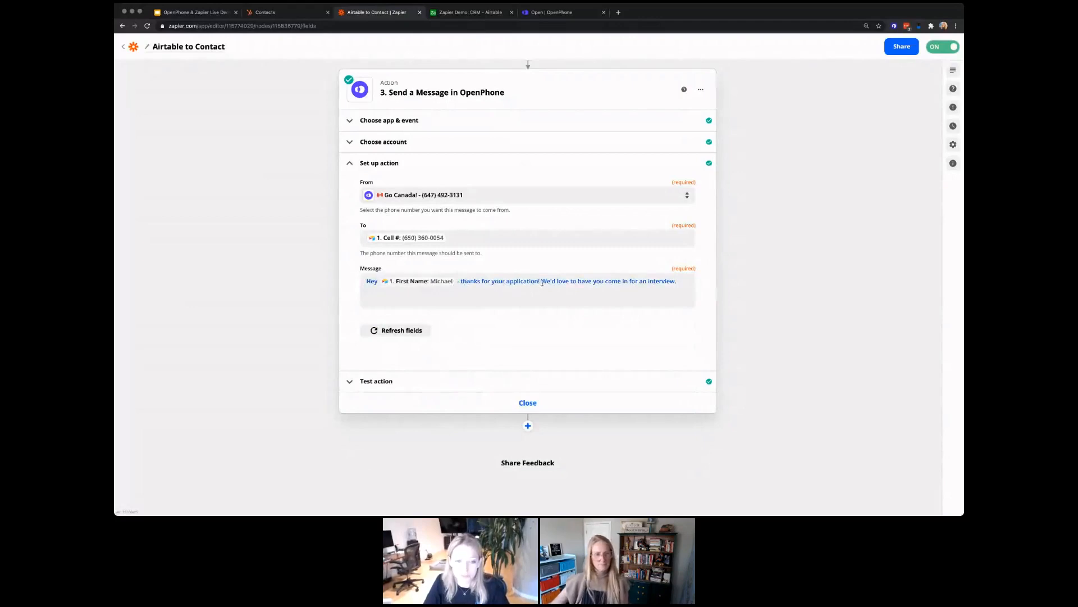
{"action": "left_click", "coordinate": [683, 281]}
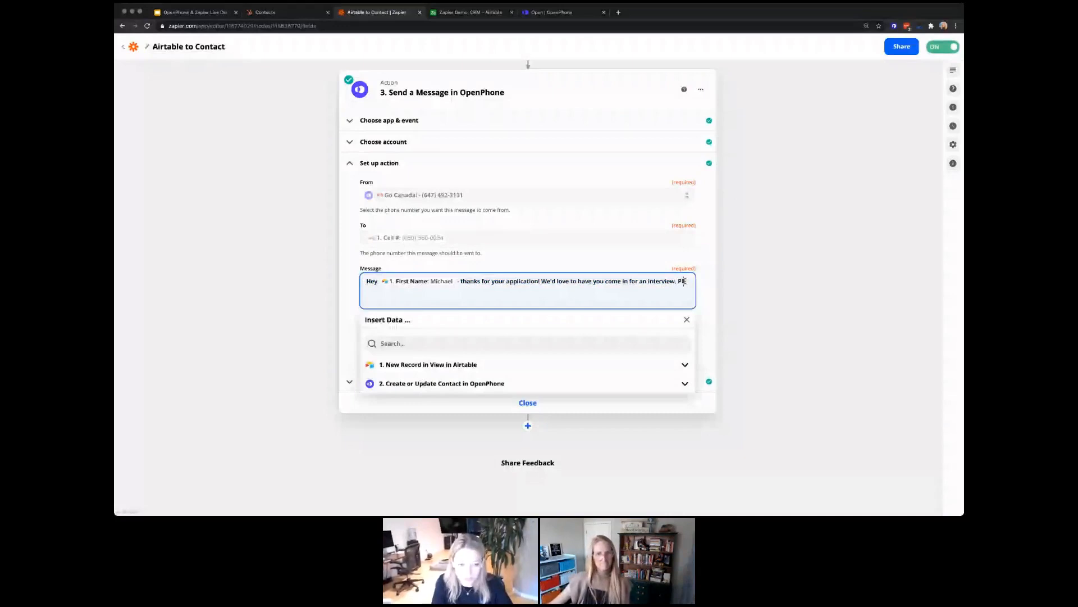
{"action": "type", "text": "Please book a time "}
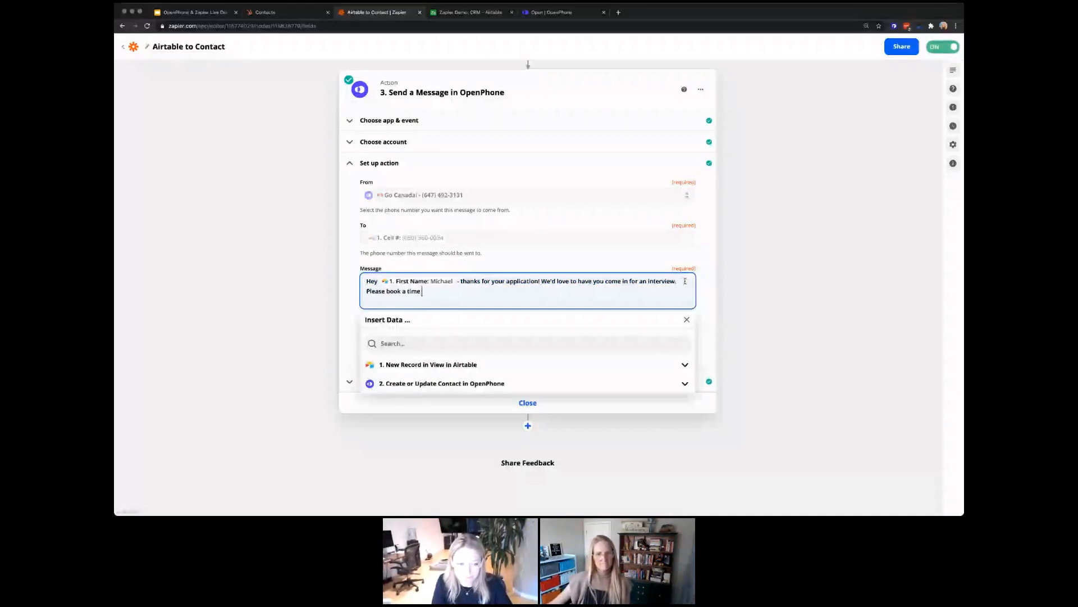
{"action": "type", "text": "with us here"}
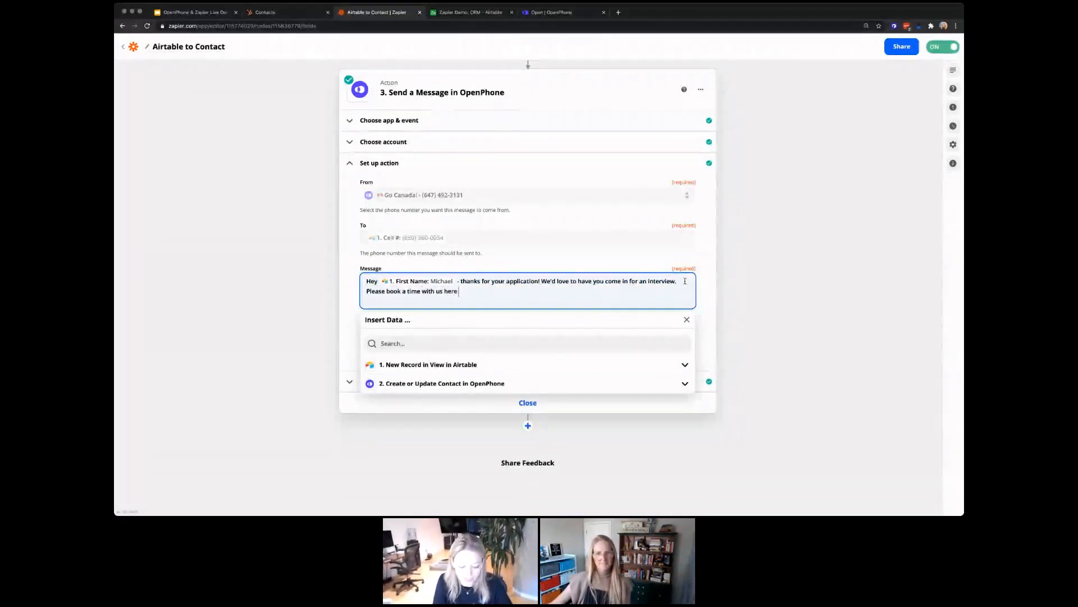
{"action": "type", "text": " - "}
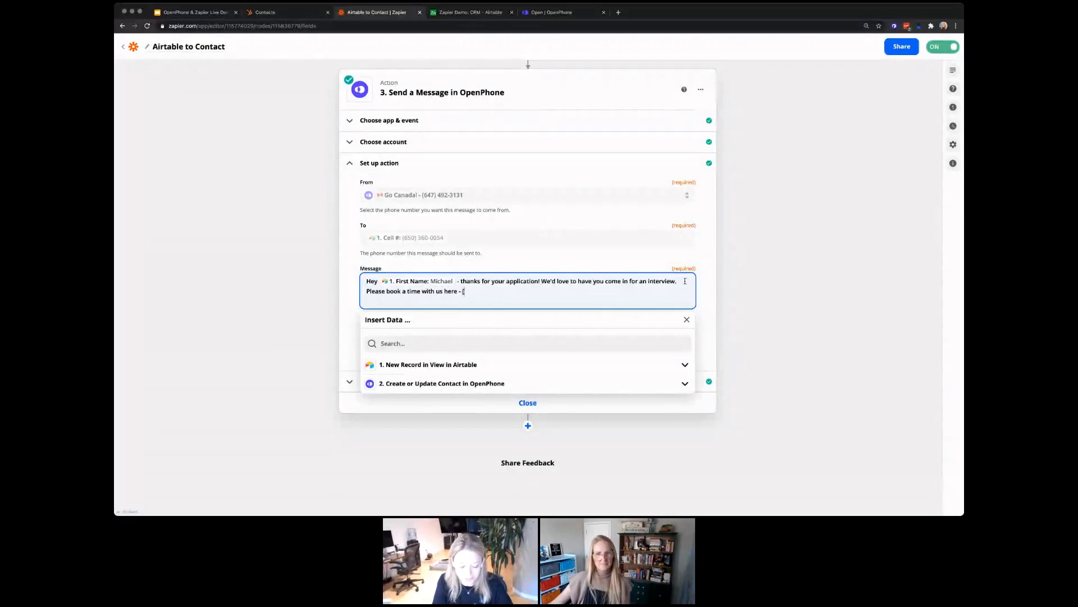
{"action": "type", "text": "www"}
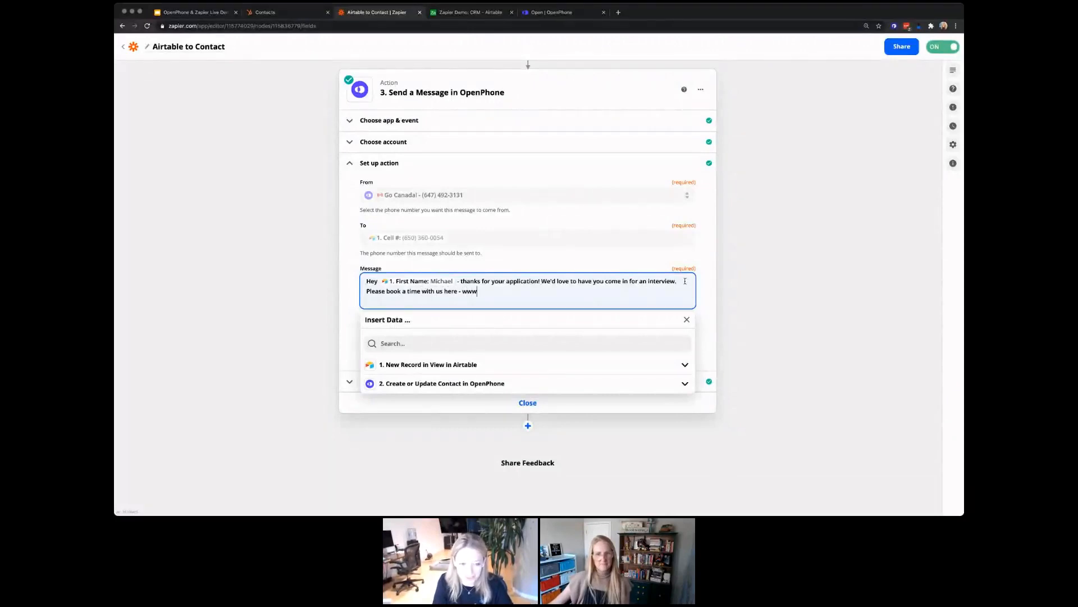
{"action": "type", "text": ".openphone.co"}
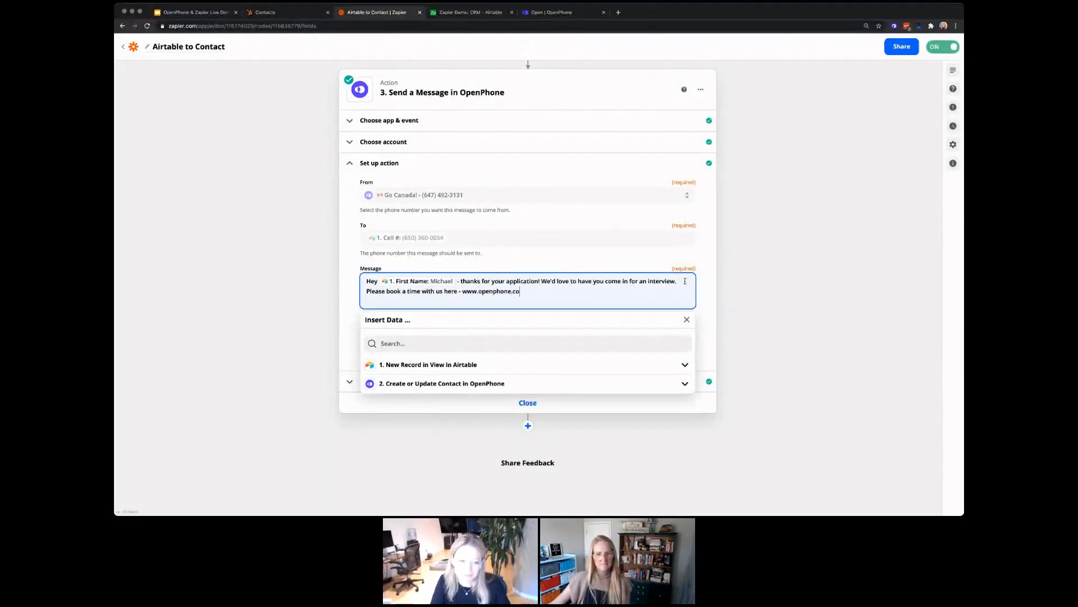
{"action": "left_click", "coordinate": [345, 296]}
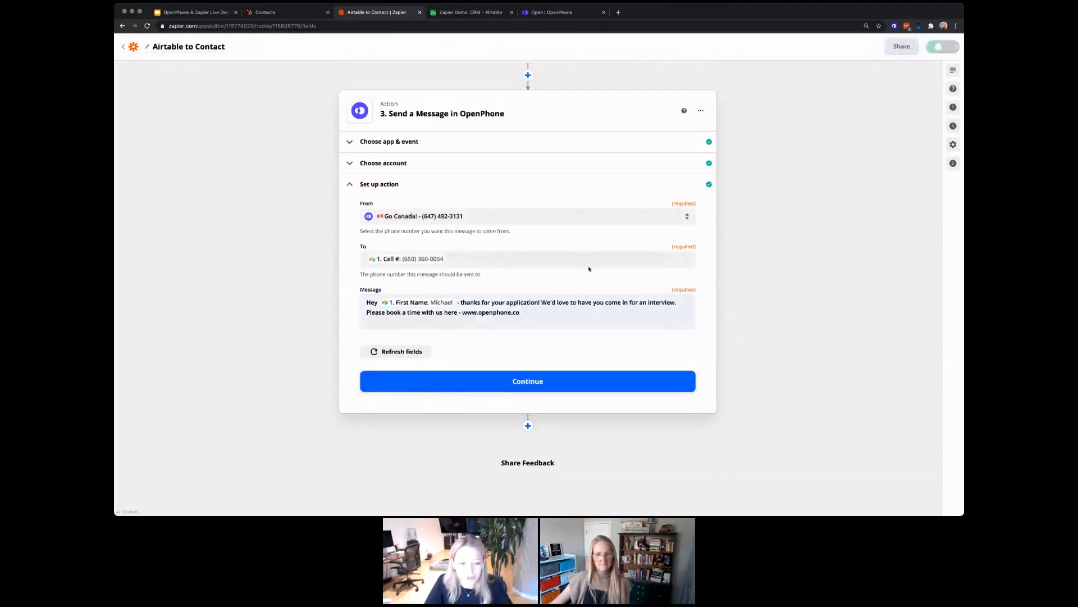
Step: Run the message step's test successfully and switch the Airtable to Contact zap on
{"action": "left_click", "coordinate": [523, 382]}
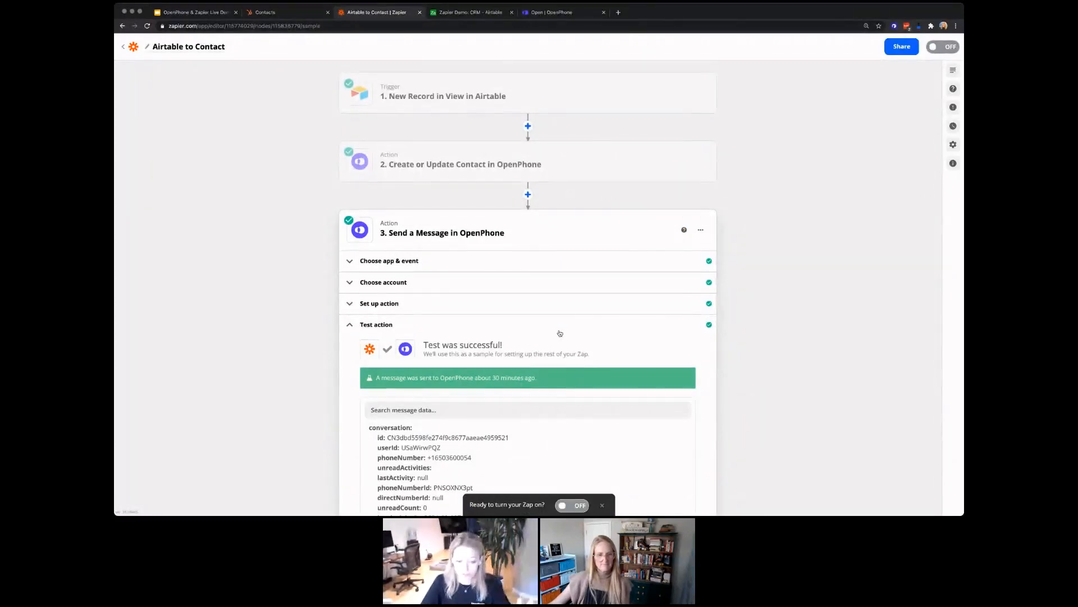
{"action": "scroll", "coordinate": [560, 333], "scroll_direction": "down", "scroll_amount": 2}
{"action": "scroll", "coordinate": [560, 334], "scroll_direction": "down", "scroll_amount": 2}
{"action": "scroll", "coordinate": [617, 375], "scroll_direction": "down", "scroll_amount": 3}
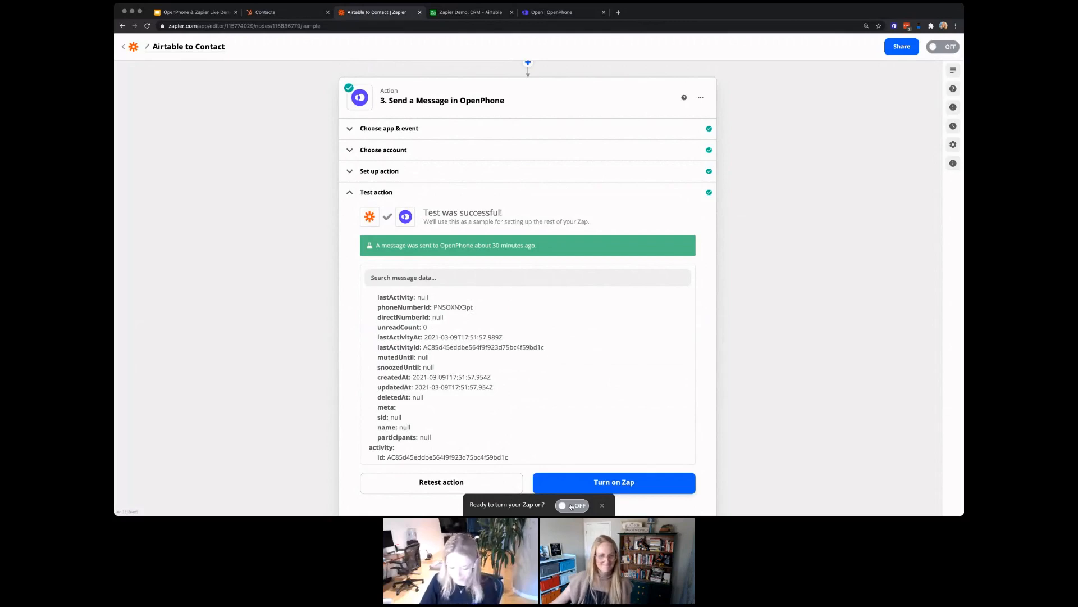
{"action": "left_click", "coordinate": [572, 506]}
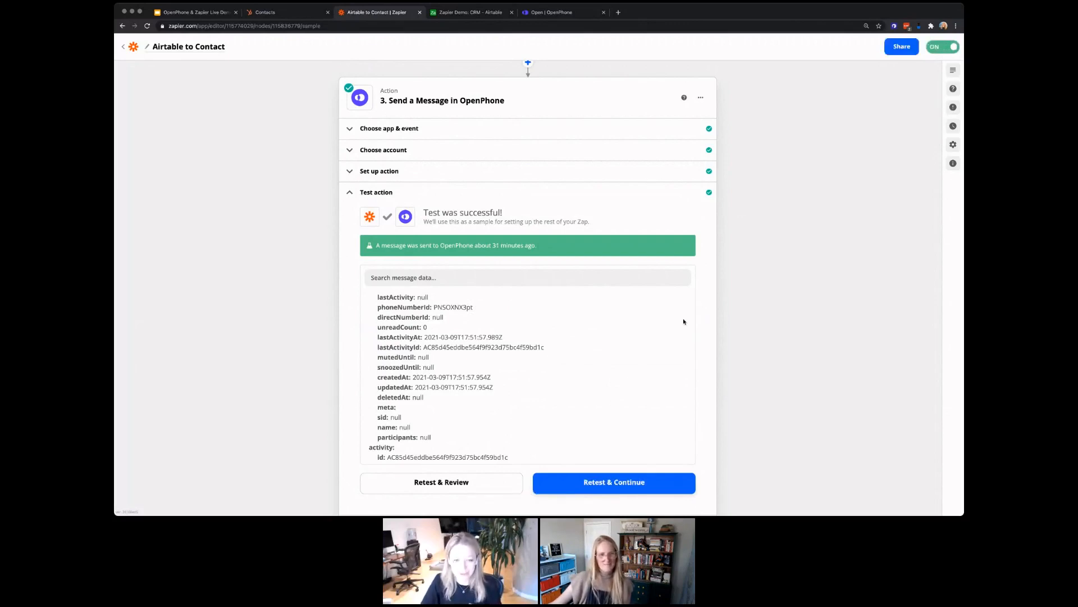
{"action": "scroll", "coordinate": [684, 322], "scroll_direction": "up", "scroll_amount": 3}
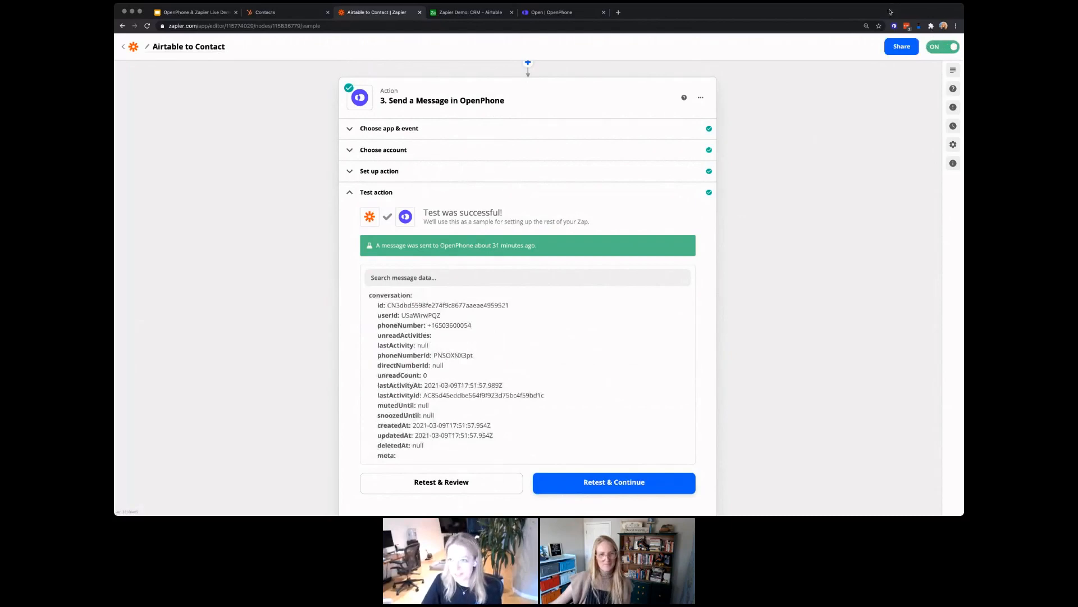
{"action": "scroll", "coordinate": [865, 104], "scroll_direction": "up", "scroll_amount": 5}
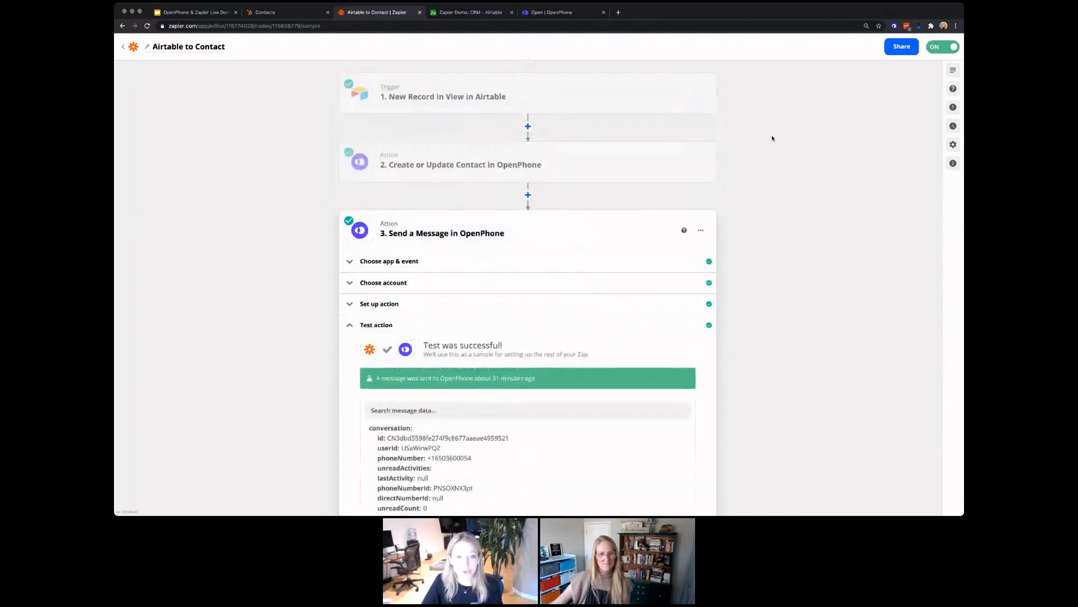
Step: Mark the Dunder Mifflin sales rep's Airtable Status as Completed, then show the Requests completed view
{"action": "left_click", "coordinate": [478, 14]}
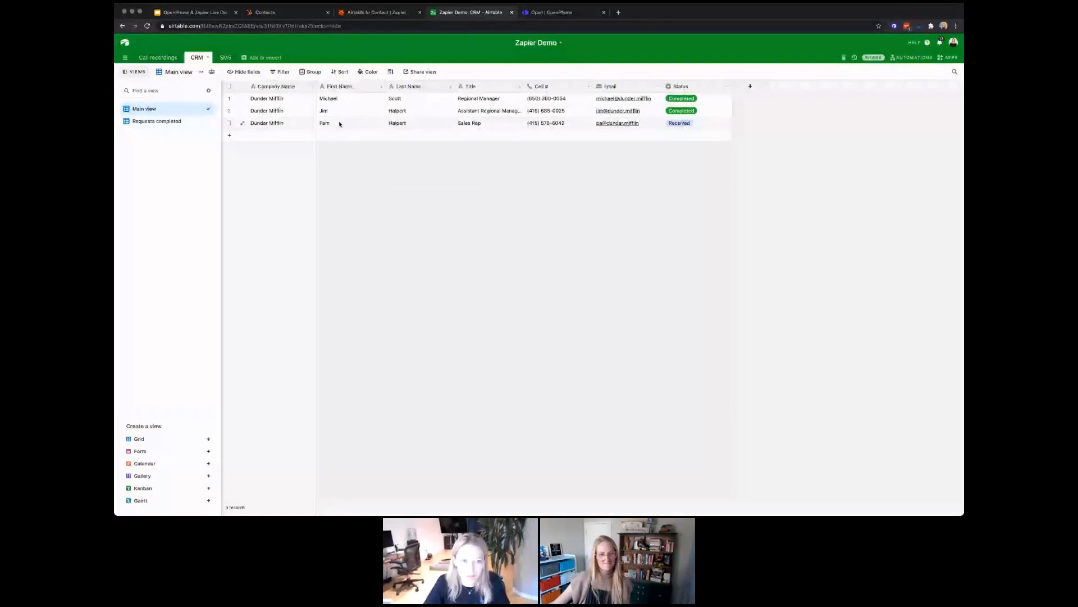
{"action": "left_click", "coordinate": [669, 124]}
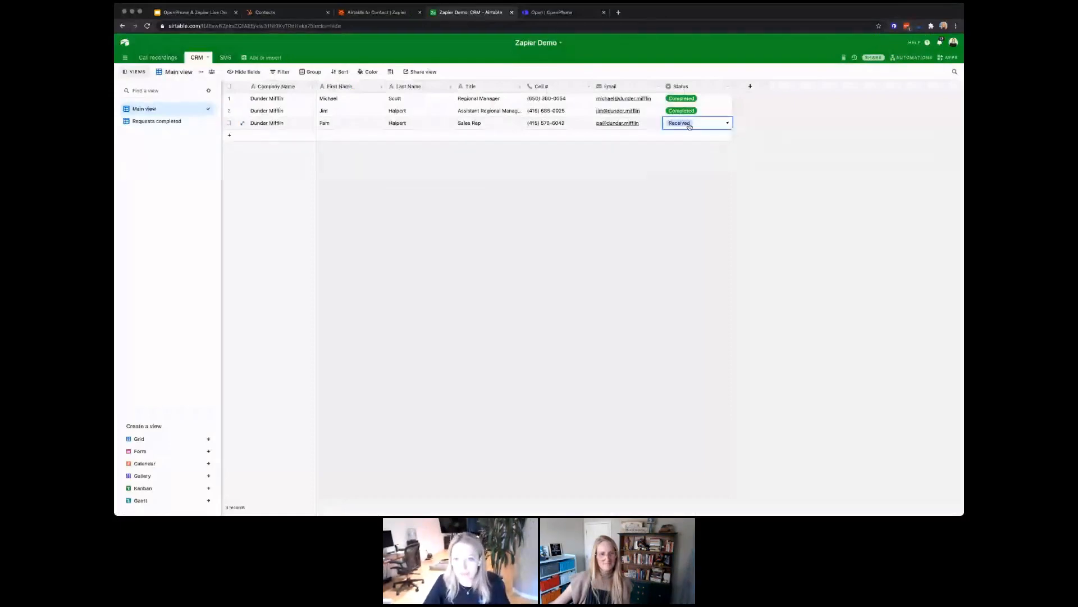
{"action": "left_click", "coordinate": [729, 123]}
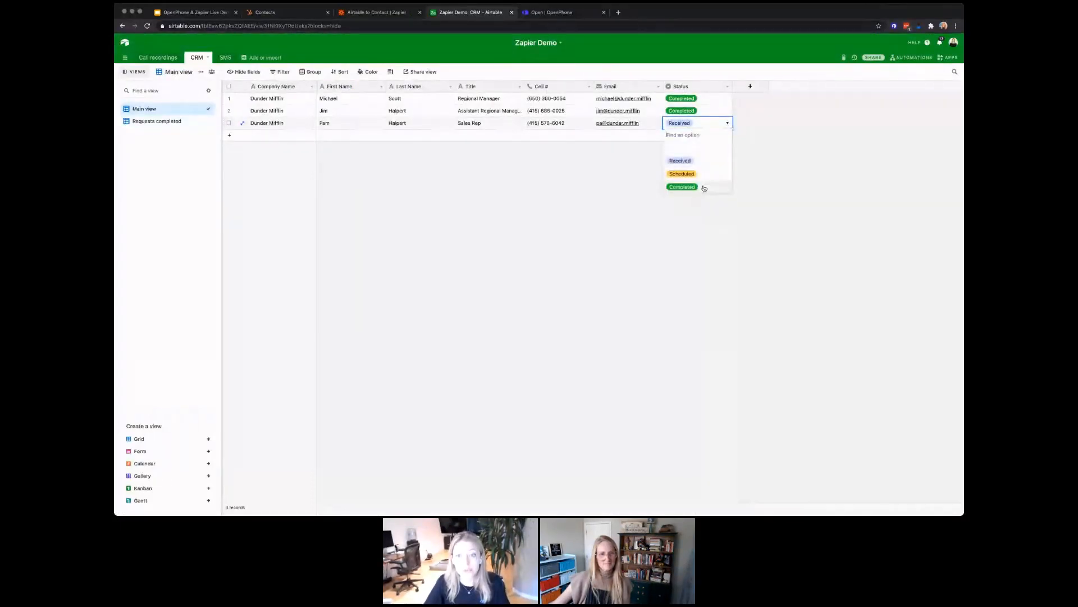
{"action": "left_click", "coordinate": [704, 187]}
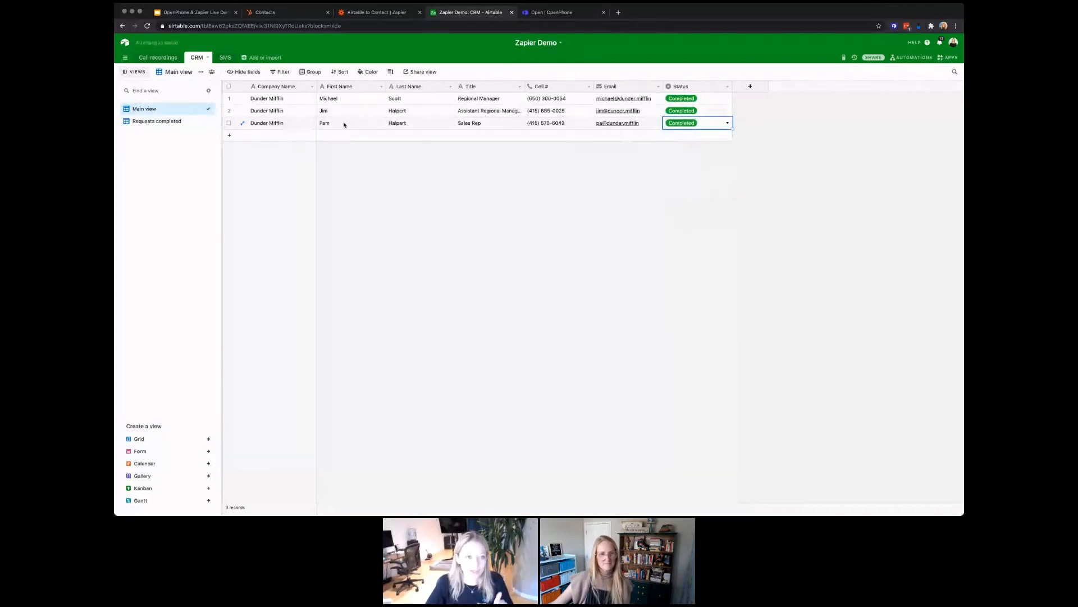
{"action": "left_click", "coordinate": [169, 122]}
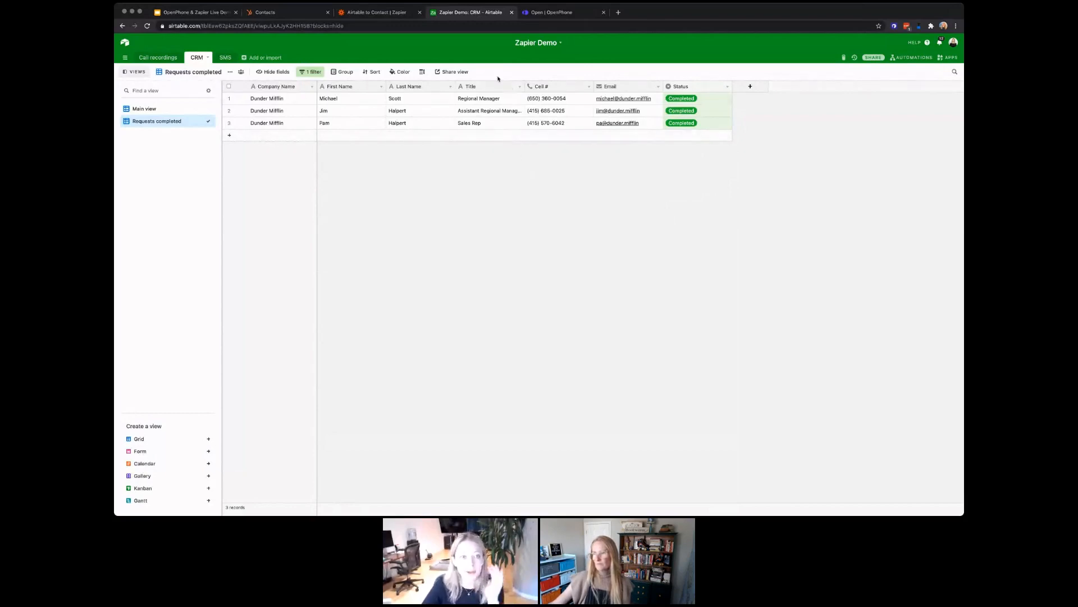
Step: Reload OpenPhone and recheck the Go Canada! inbox, then return to the Airtable to Contact zap
{"action": "left_click", "coordinate": [547, 14]}
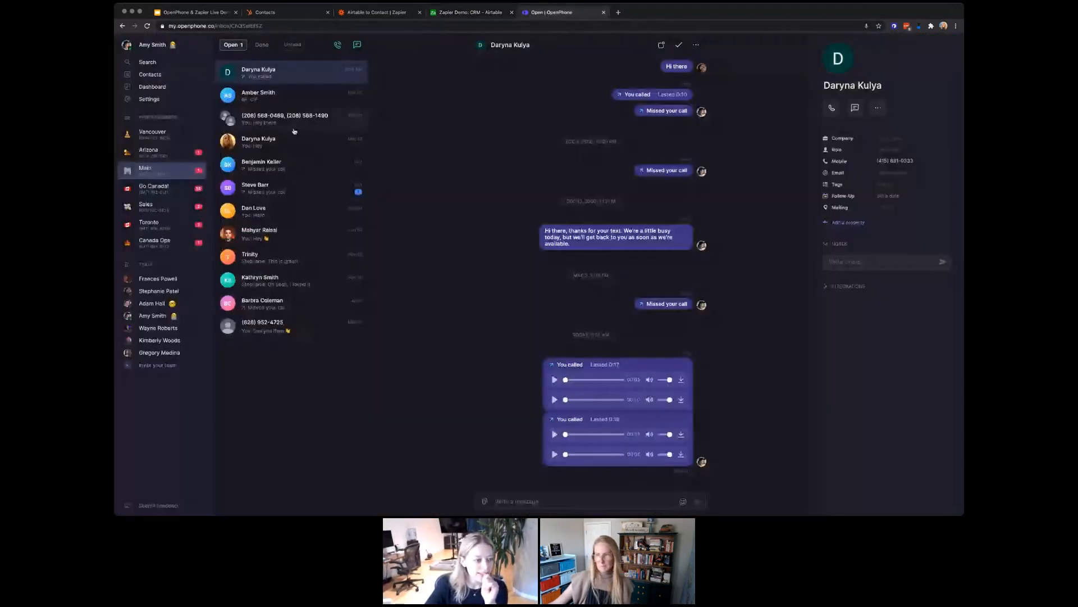
{"action": "left_click", "coordinate": [178, 191]}
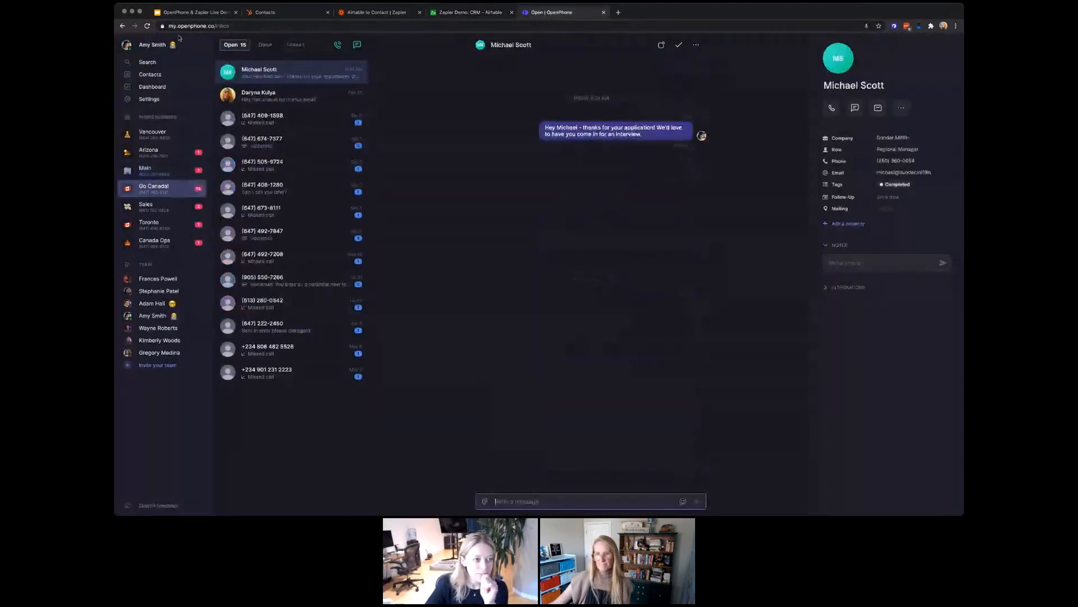
{"action": "left_click", "coordinate": [147, 26]}
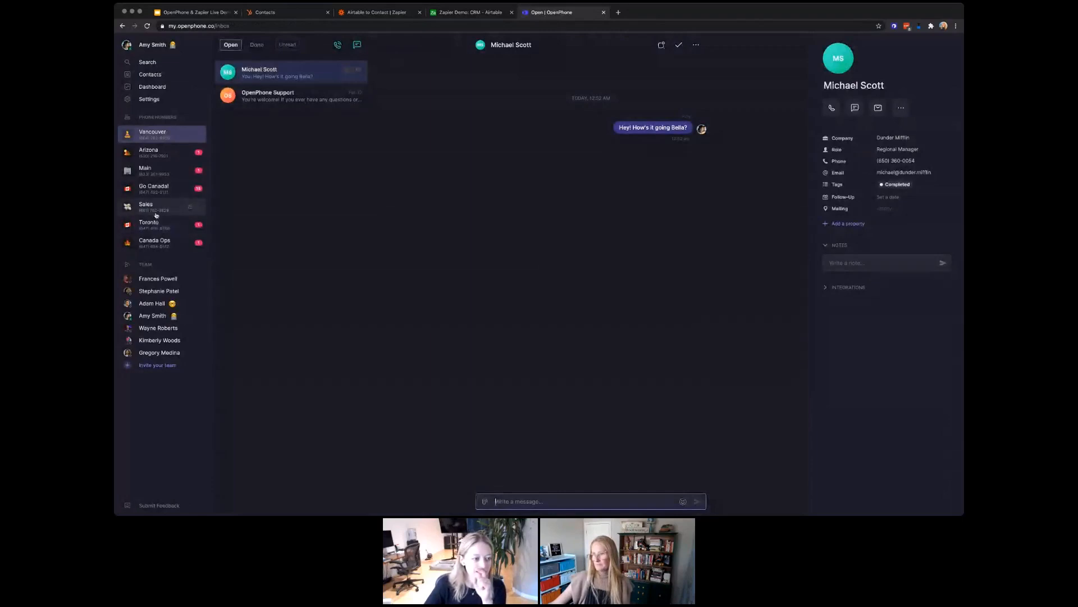
{"action": "left_click", "coordinate": [153, 190]}
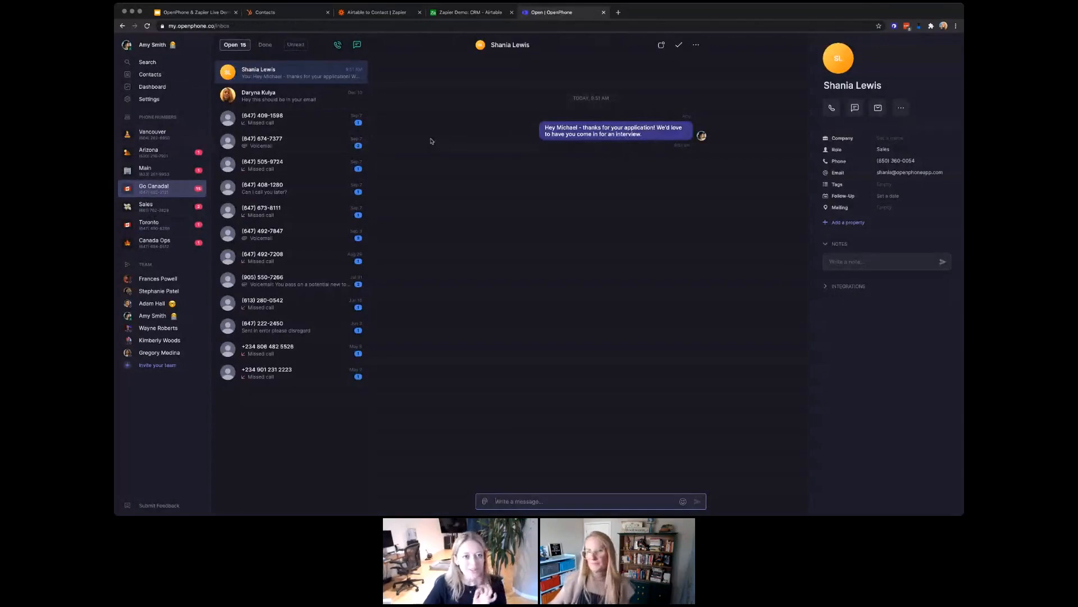
{"action": "left_click", "coordinate": [371, 12]}
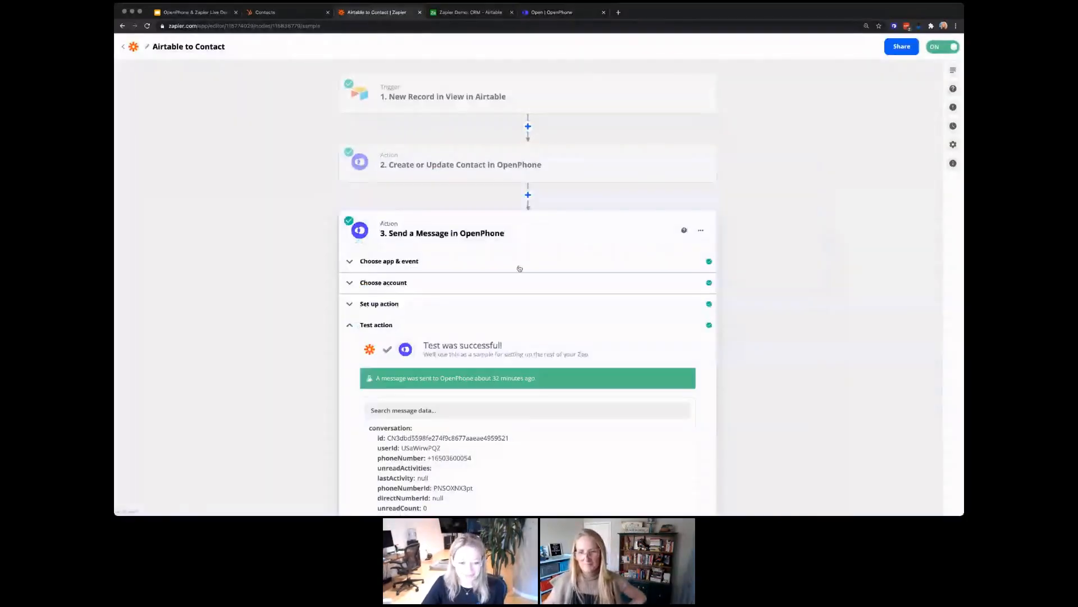
Step: Review the refreshed Zap runs in Zap History, then go to the Home folder's Zaps list
{"action": "scroll", "coordinate": [518, 268], "scroll_direction": "down", "scroll_amount": 3}
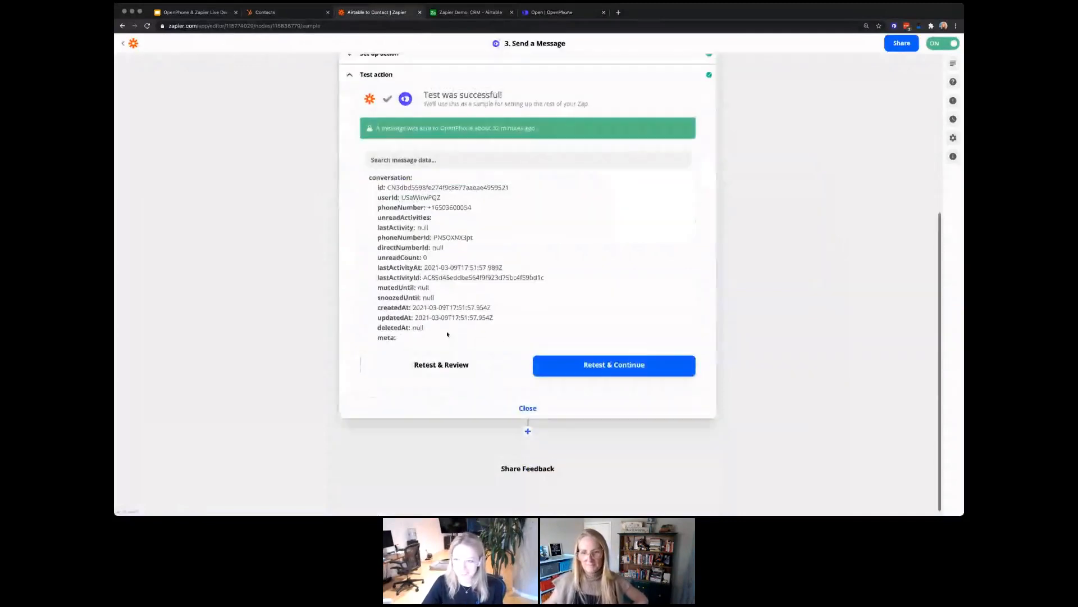
{"action": "scroll", "coordinate": [448, 335], "scroll_direction": "up", "scroll_amount": 4}
{"action": "left_click", "coordinate": [123, 47]}
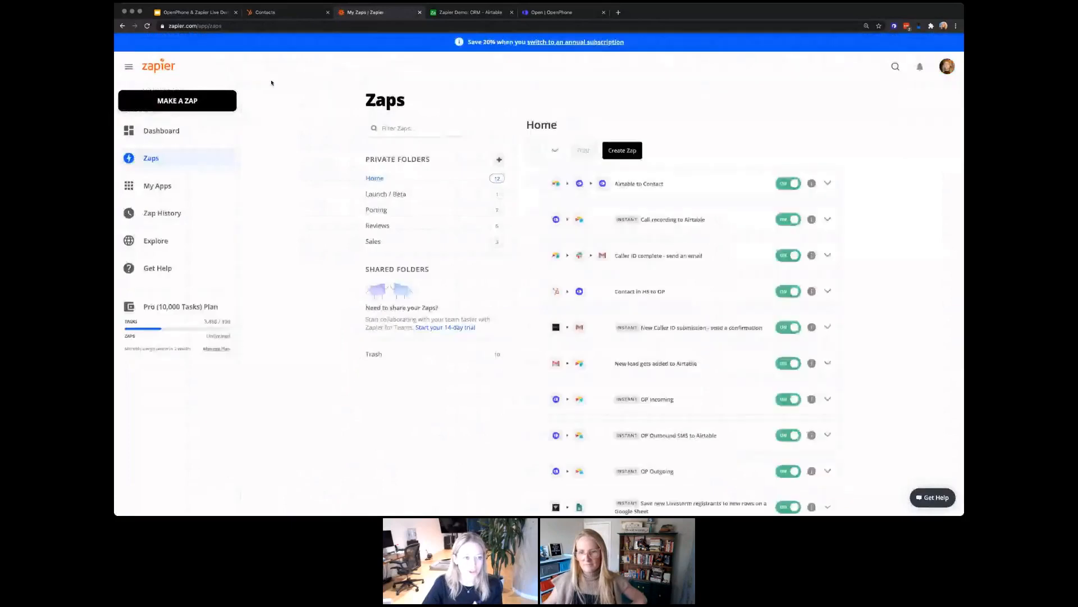
{"action": "left_click", "coordinate": [163, 213]}
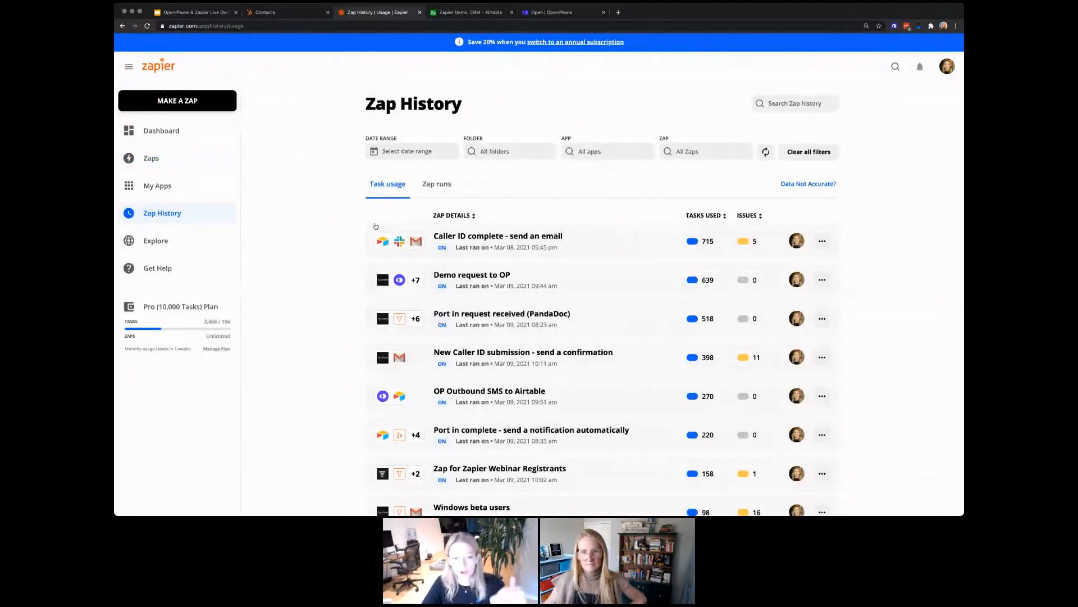
{"action": "left_click", "coordinate": [434, 188]}
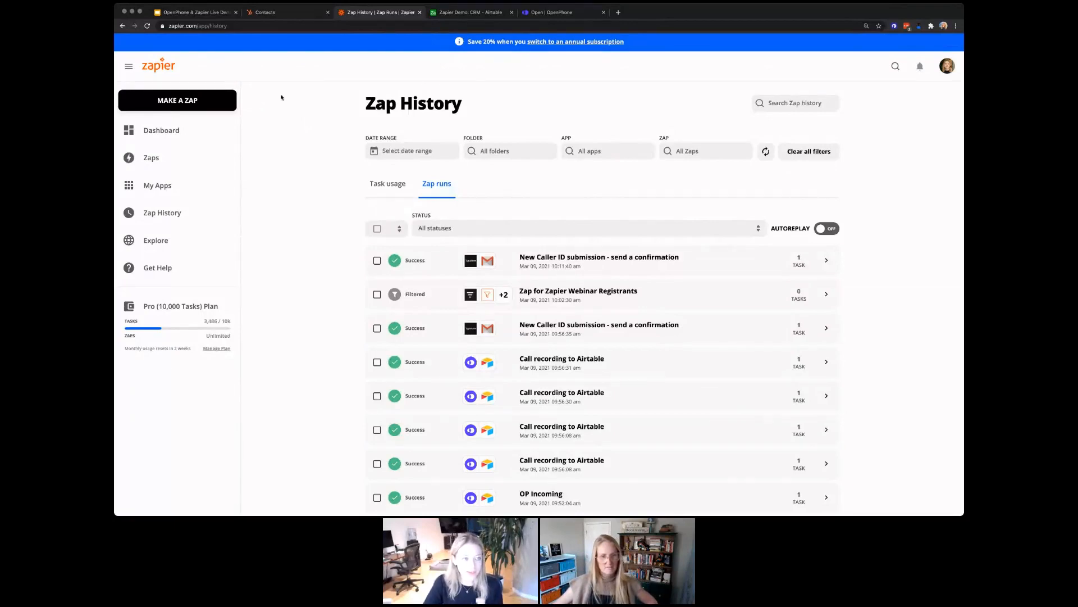
{"action": "left_click", "coordinate": [147, 25]}
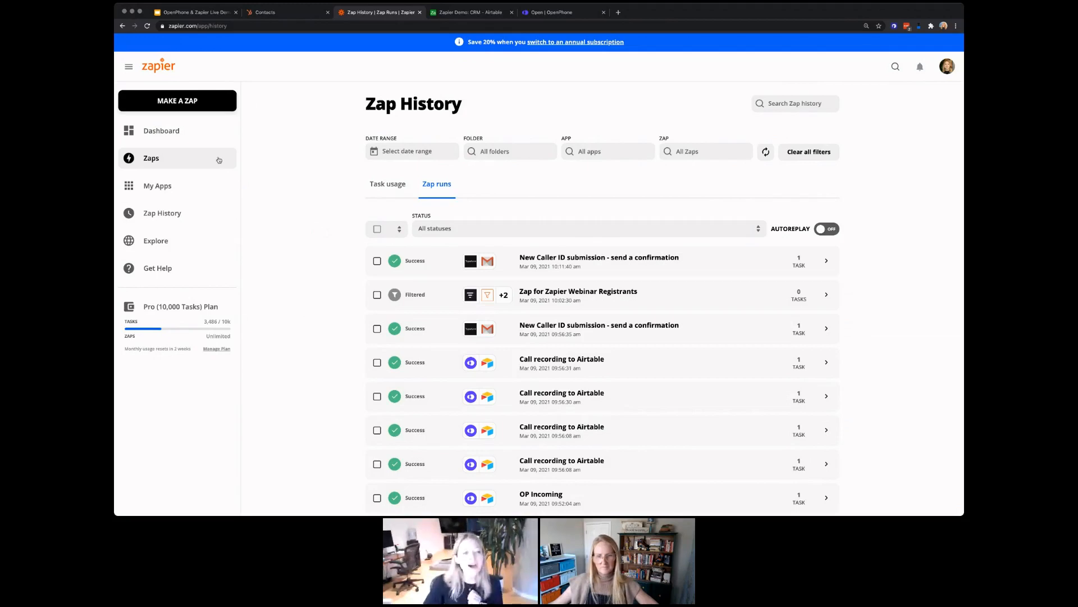
{"action": "left_click", "coordinate": [219, 160]}
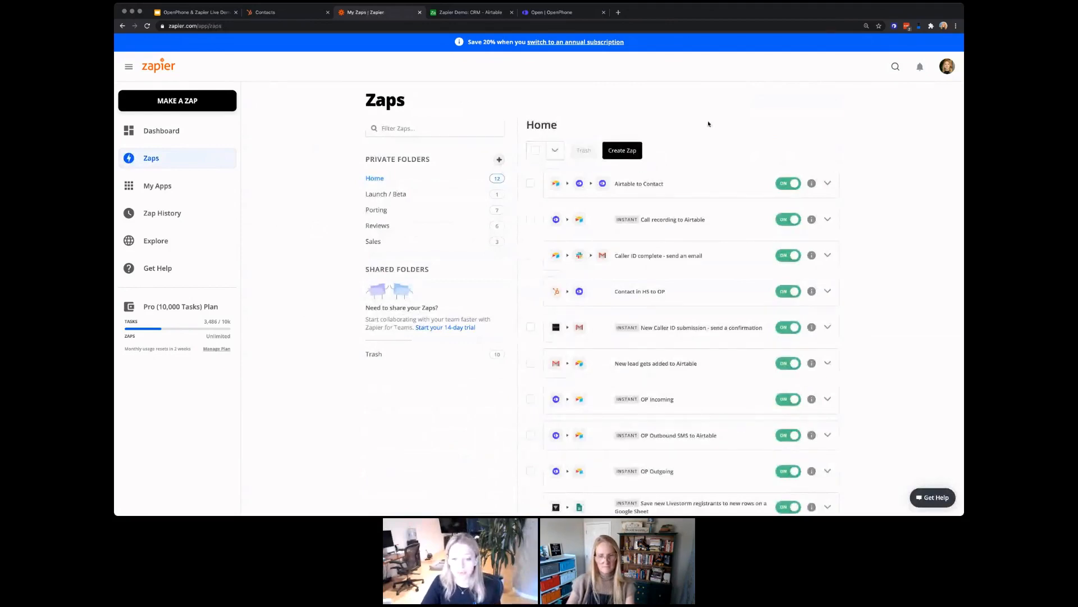
Step: Open the Zap for Zapier Webinar Registrants and inspect its Livestorm trigger settings and filter conditions
{"action": "scroll", "coordinate": [709, 124], "scroll_direction": "down", "scroll_amount": 5}
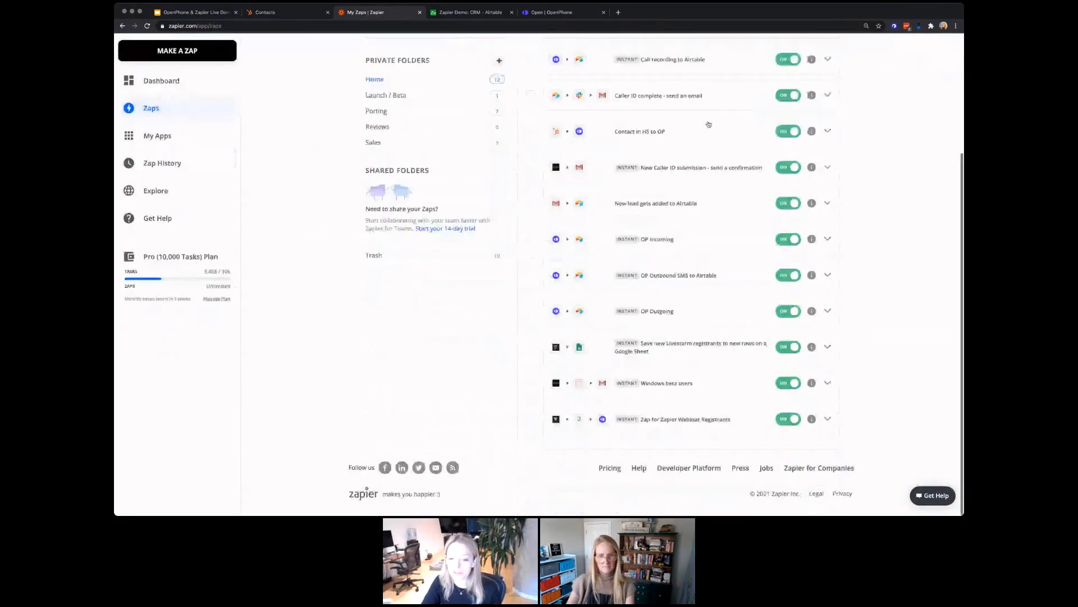
{"action": "left_click", "coordinate": [687, 421]}
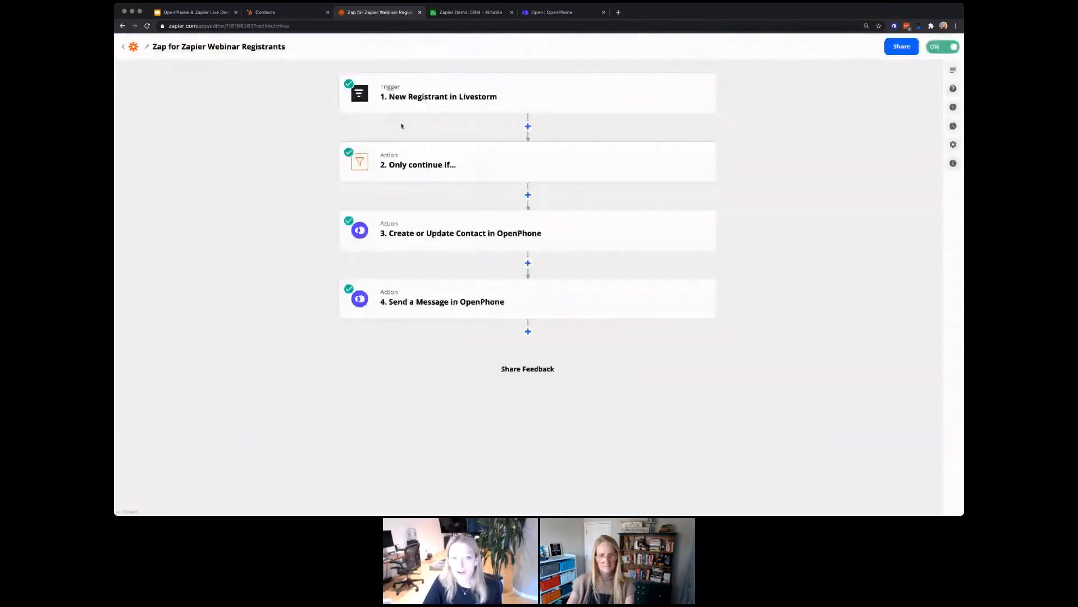
{"action": "left_click", "coordinate": [427, 101]}
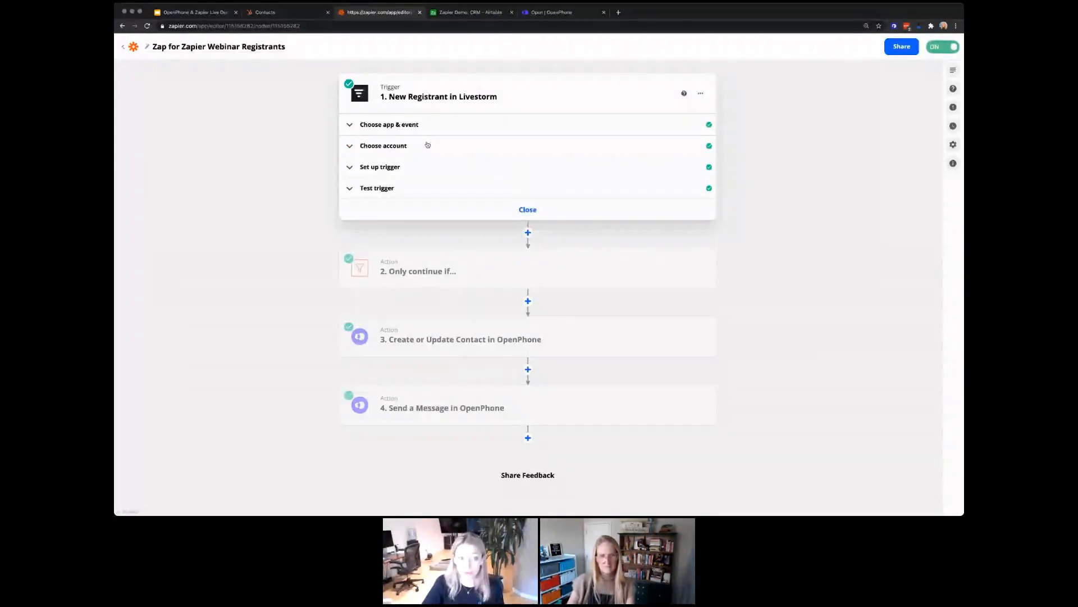
{"action": "left_click", "coordinate": [415, 167]}
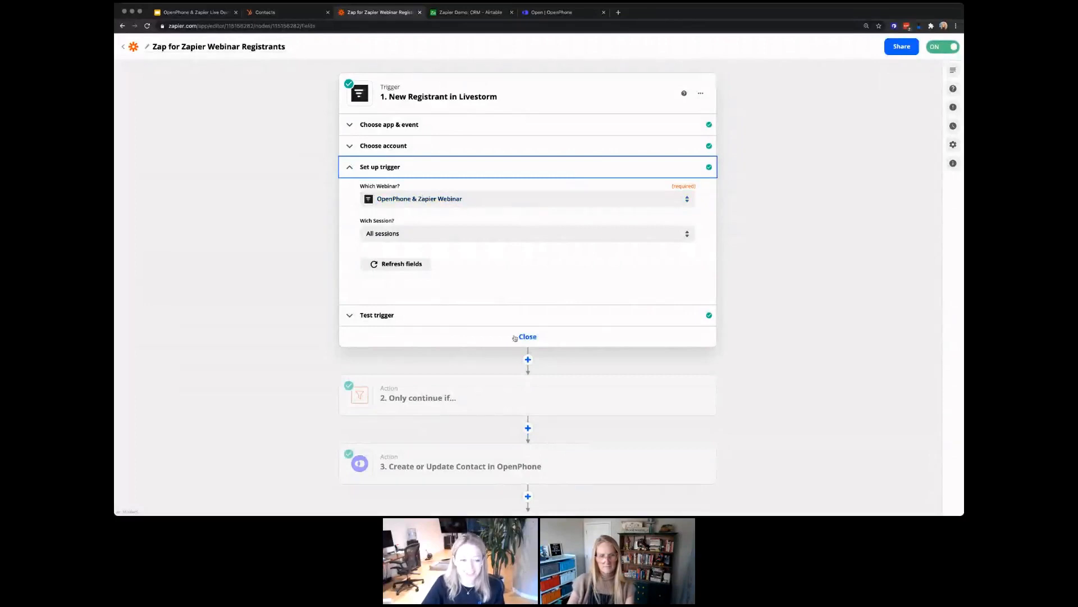
{"action": "scroll", "coordinate": [473, 259], "scroll_direction": "down", "scroll_amount": 3}
{"action": "left_click", "coordinate": [473, 259]}
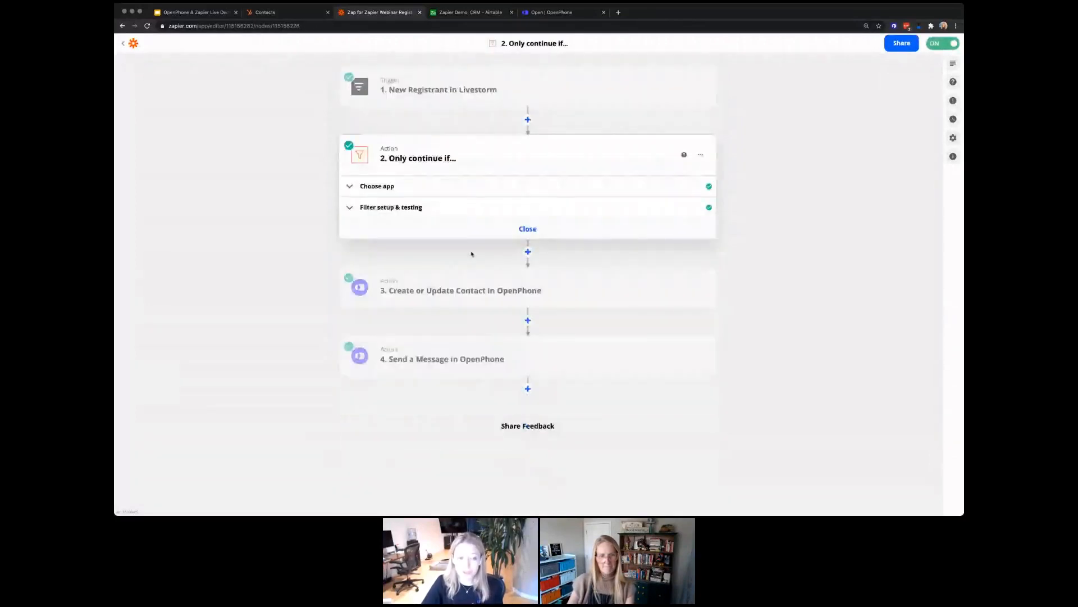
{"action": "left_click", "coordinate": [432, 207]}
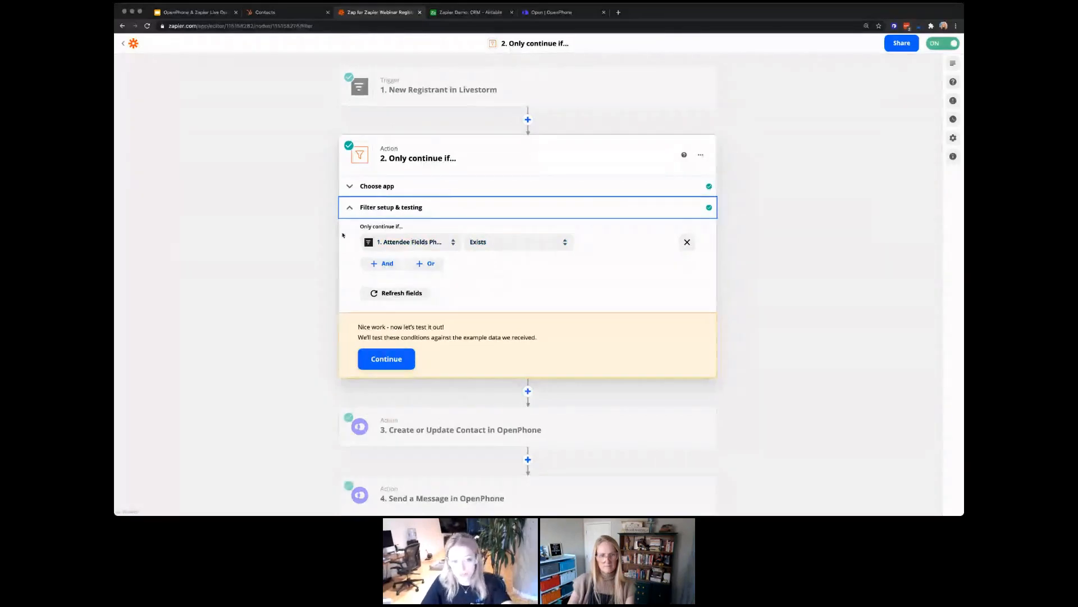
Step: Inspect the Create or Update Contact step and the Send a Message step's From, To and Message settings
{"action": "scroll", "coordinate": [644, 189], "scroll_direction": "down", "scroll_amount": 1}
{"action": "scroll", "coordinate": [511, 329], "scroll_direction": "down", "scroll_amount": 3}
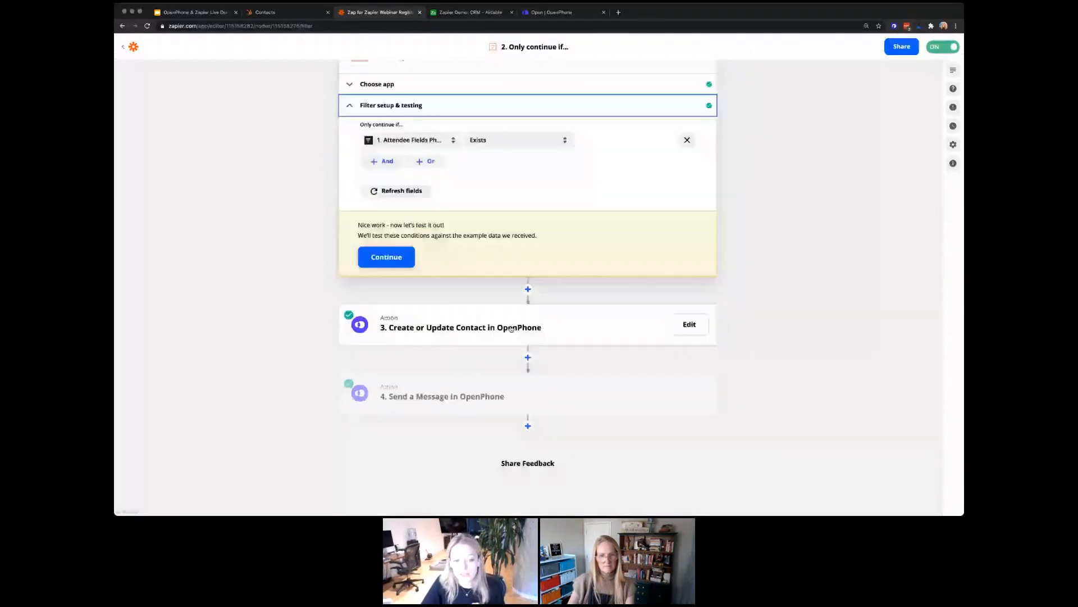
{"action": "left_click", "coordinate": [511, 329]}
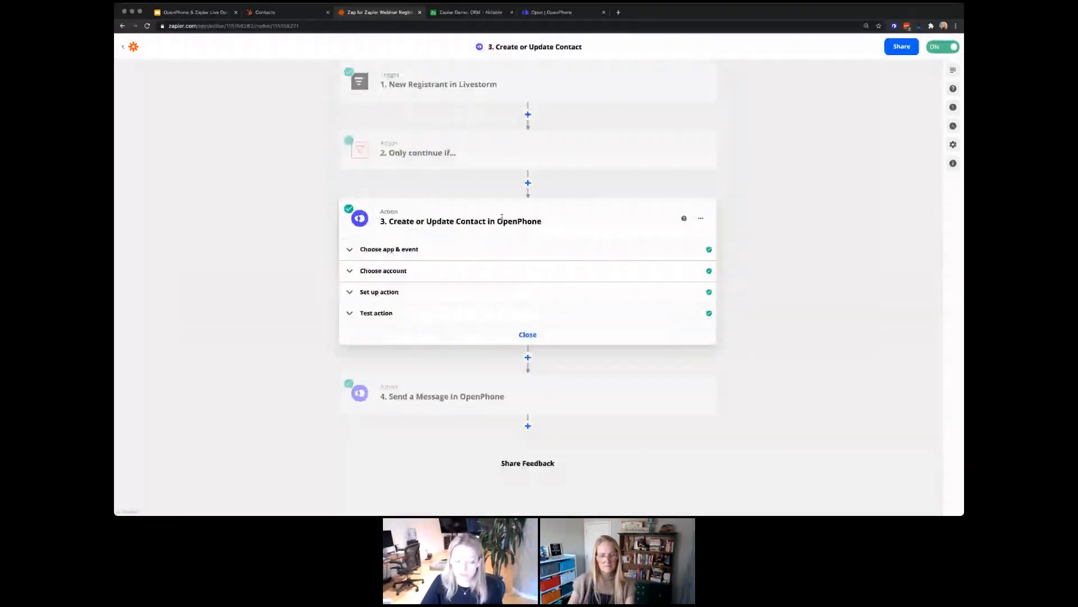
{"action": "left_click", "coordinate": [442, 389]}
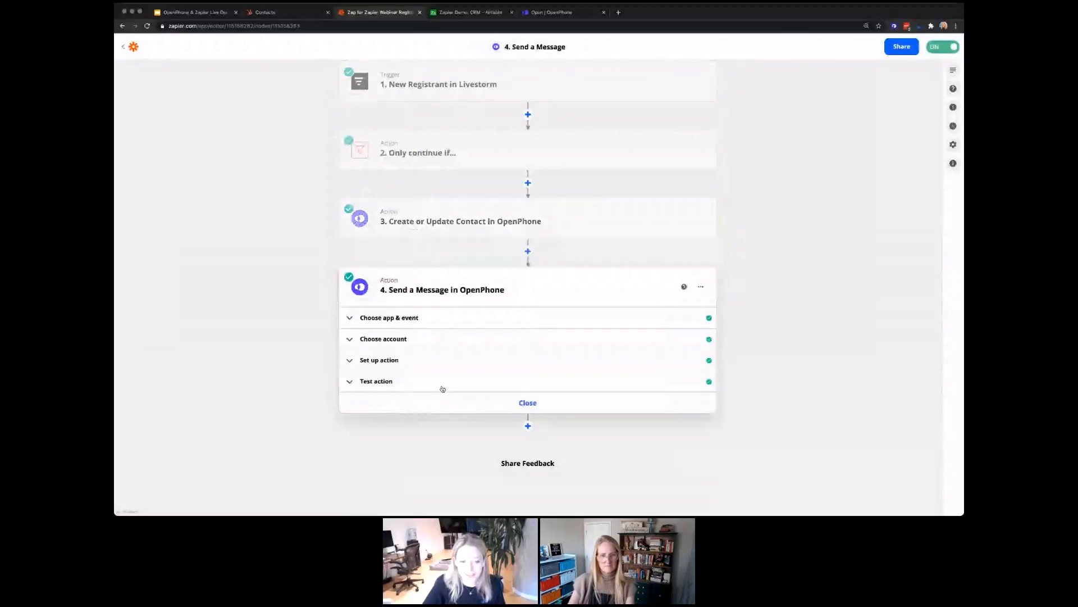
{"action": "left_click", "coordinate": [425, 363]}
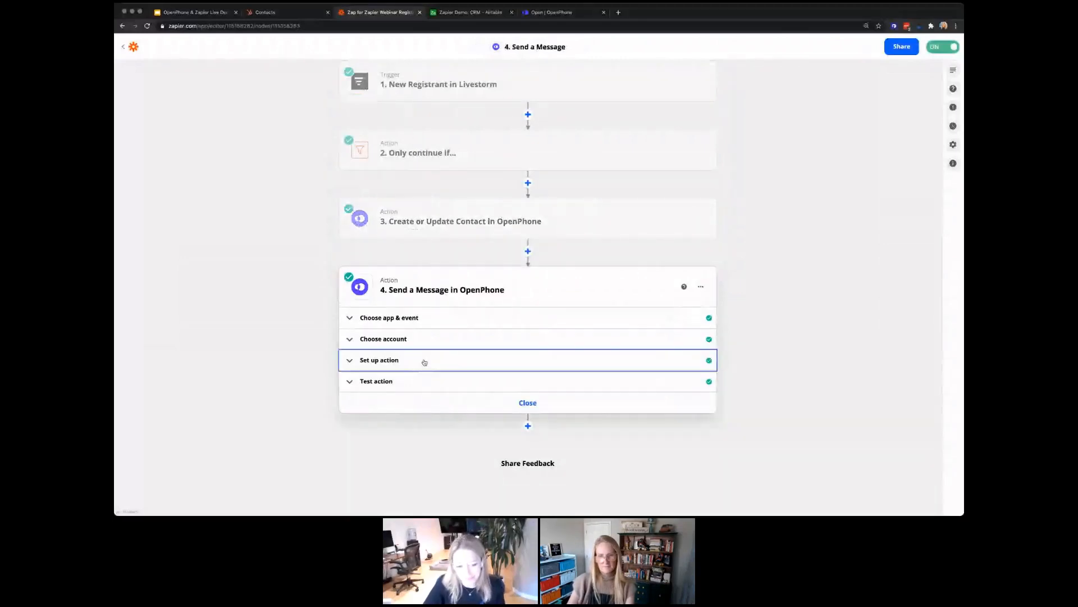
{"action": "scroll", "coordinate": [424, 359], "scroll_direction": "down", "scroll_amount": 4}
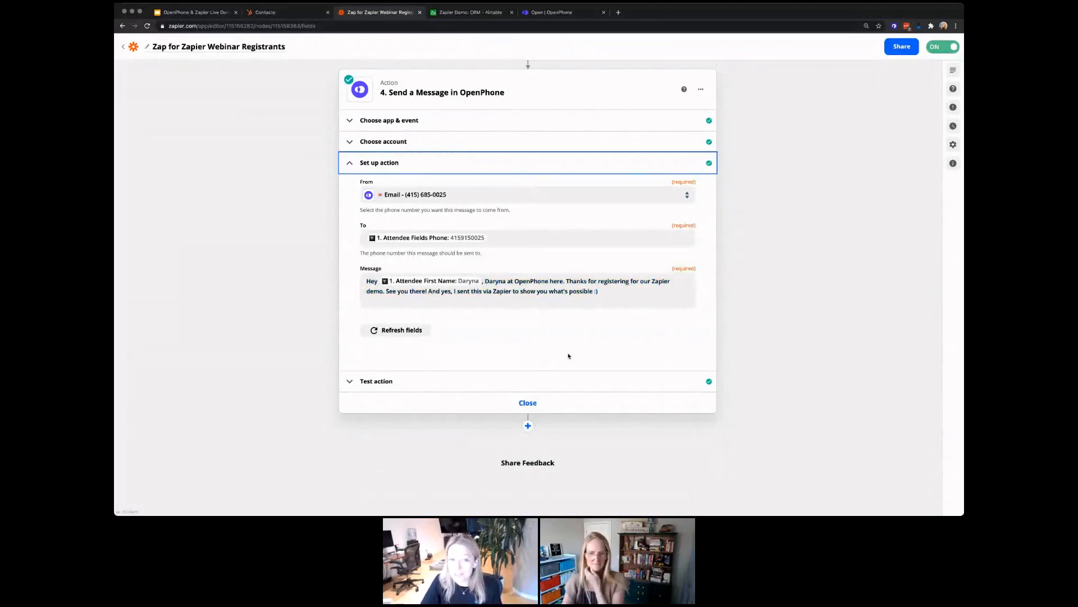
{"action": "scroll", "coordinate": [569, 355], "scroll_direction": "up", "scroll_amount": 1}
{"action": "scroll", "coordinate": [569, 355], "scroll_direction": "up", "scroll_amount": 3}
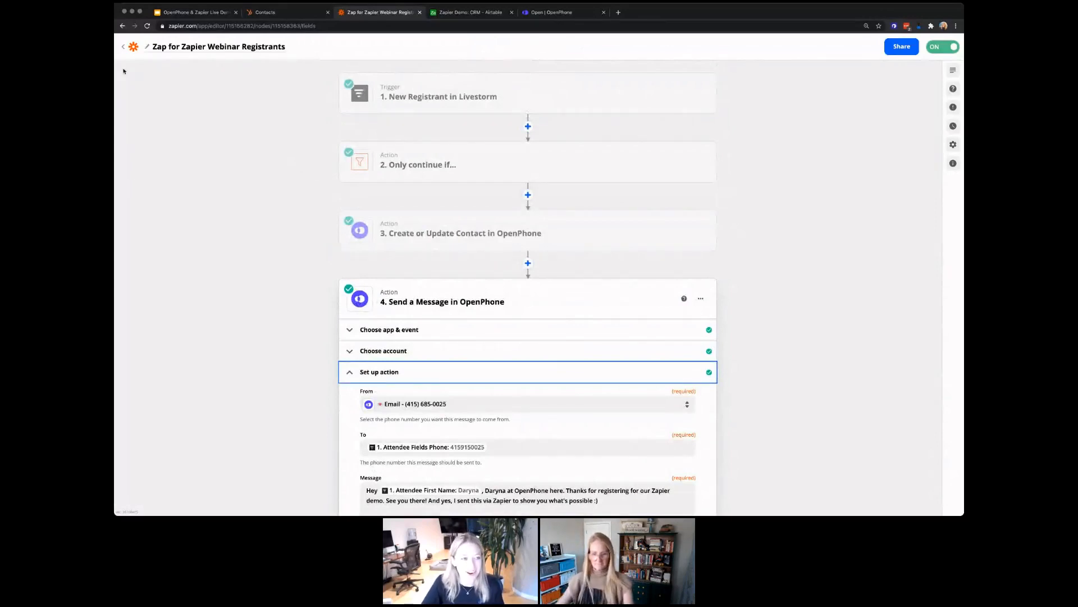
{"action": "left_click", "coordinate": [123, 46]}
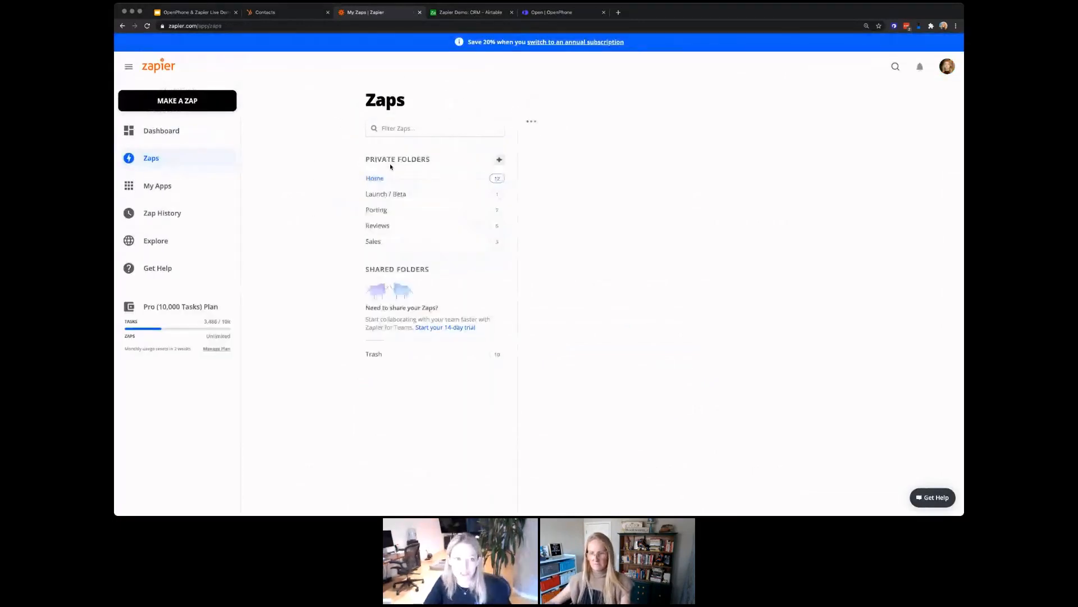
Step: Bring the Zapier window back into focus and open Zap History from the sidebar
{"action": "key", "text": "super+Tab"}
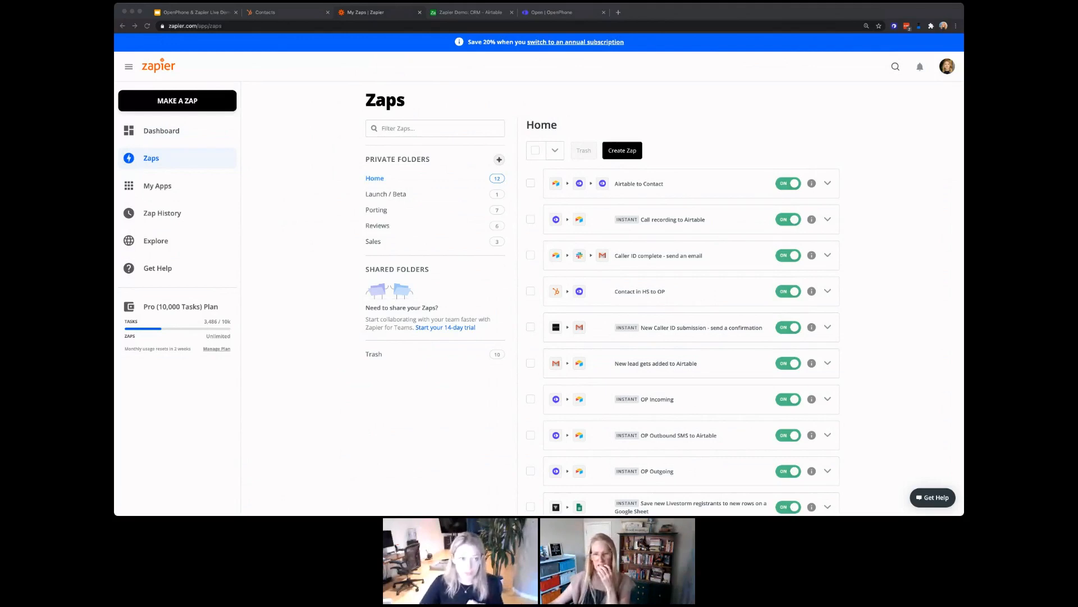
{"action": "left_click", "coordinate": [363, 15]}
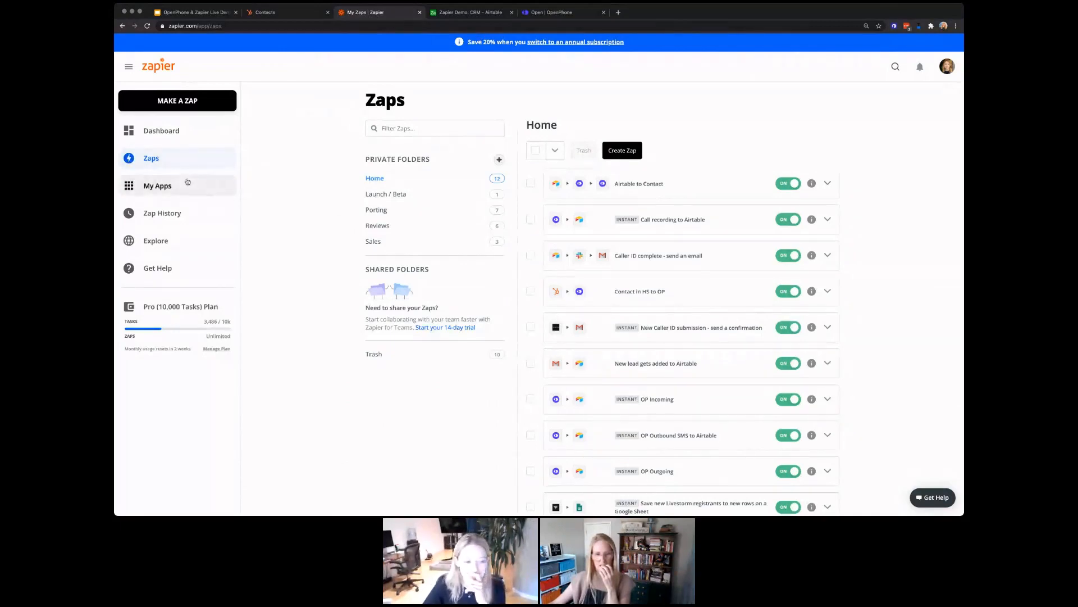
{"action": "left_click", "coordinate": [183, 213]}
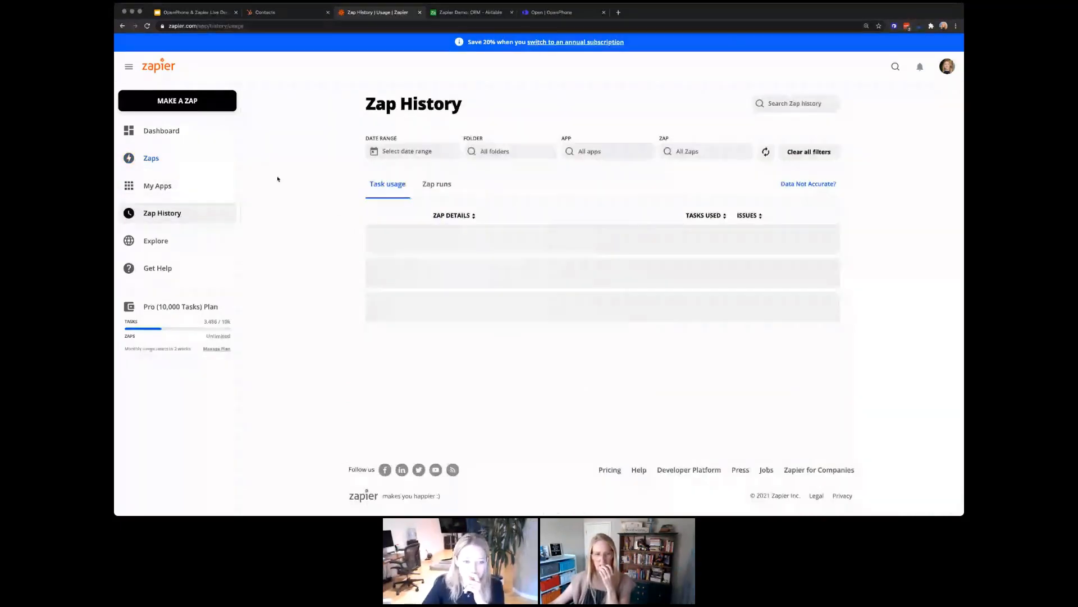
Step: Show the individual Zap runs, then move through the Airtable CRM tab to the OpenPhone inbox
{"action": "left_click", "coordinate": [434, 186]}
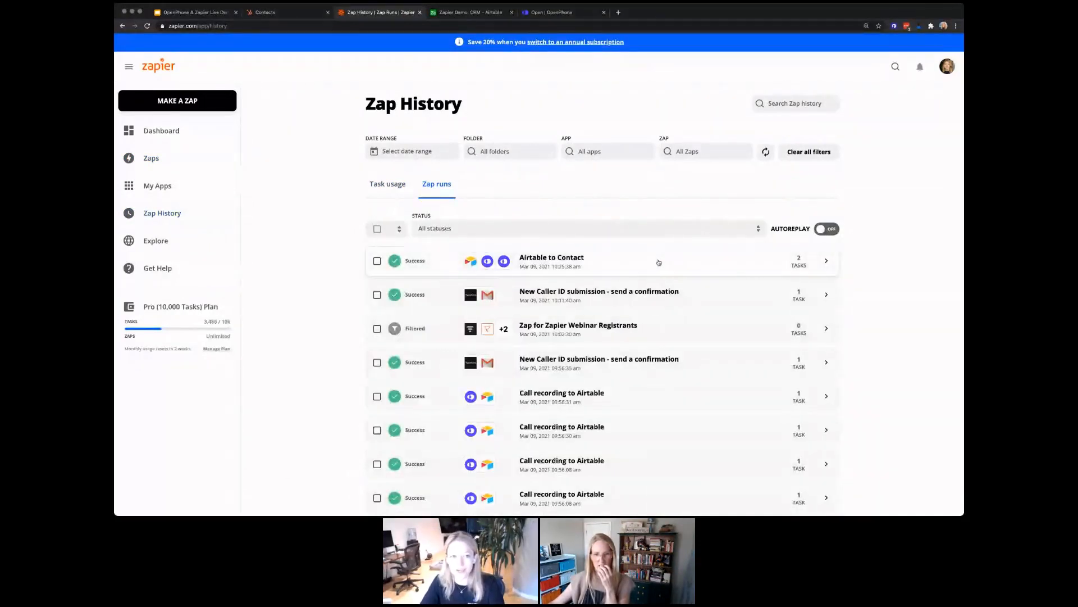
{"action": "left_click", "coordinate": [482, 13]}
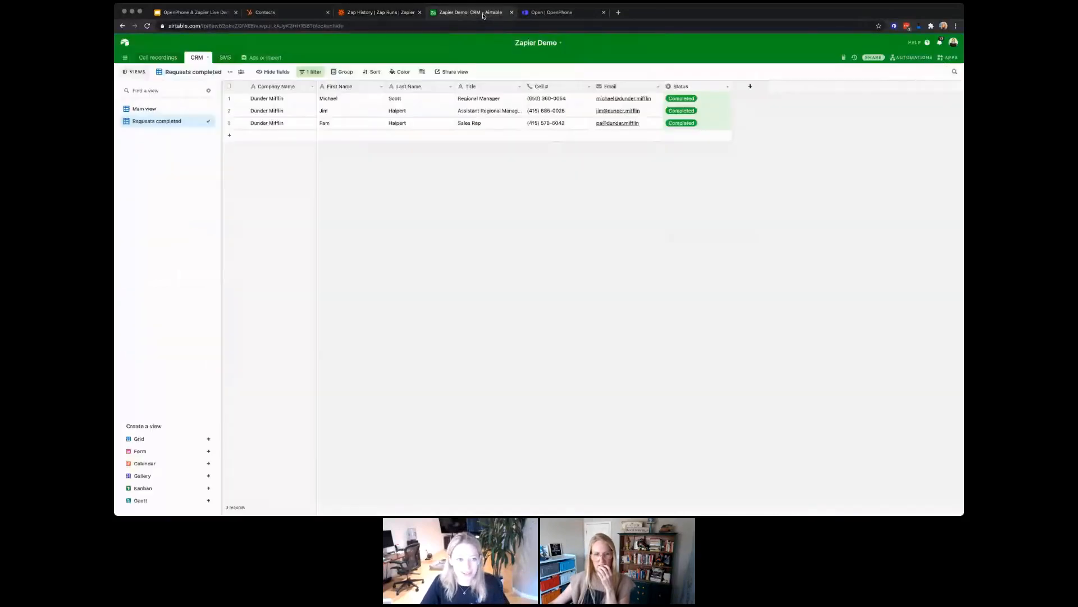
{"action": "left_click", "coordinate": [552, 12]}
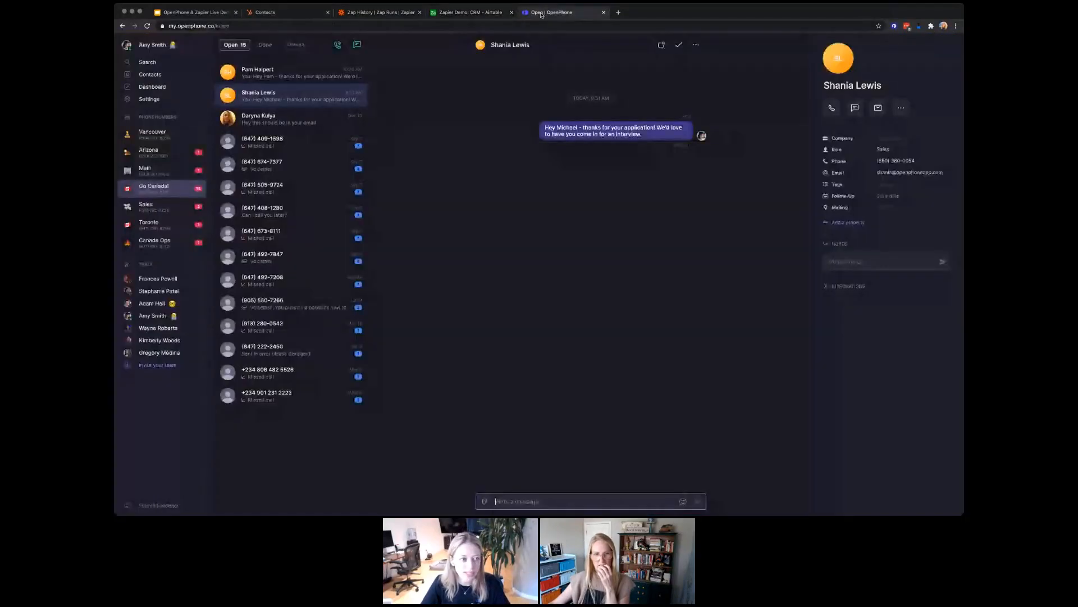
Step: View the synced Sales Rep's conversation and contact panel in OpenPhone, then return to Zap History
{"action": "left_click", "coordinate": [289, 76]}
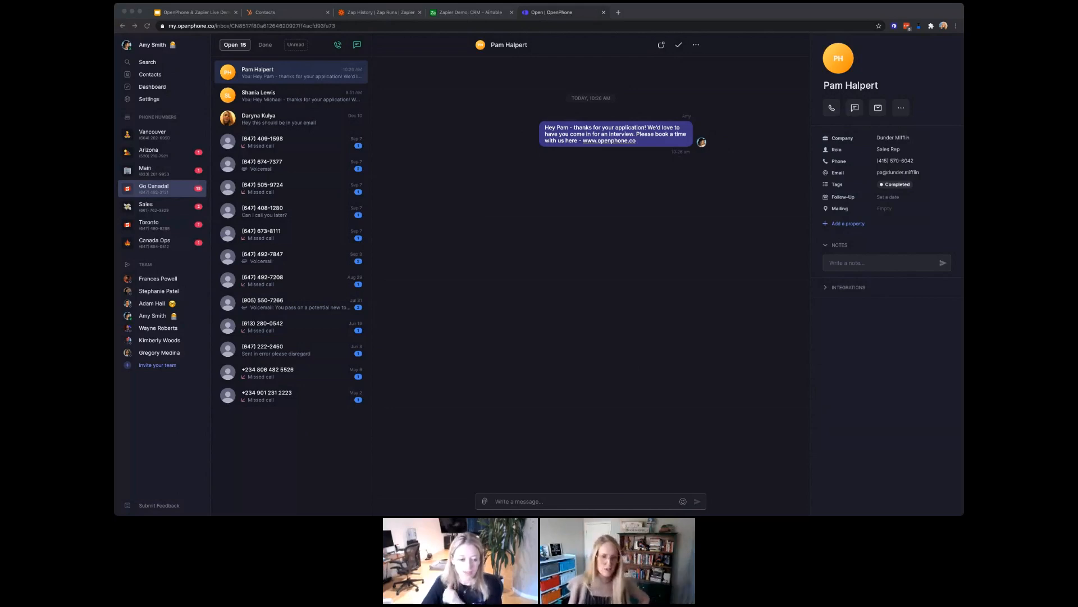
{"action": "left_click", "coordinate": [379, 12]}
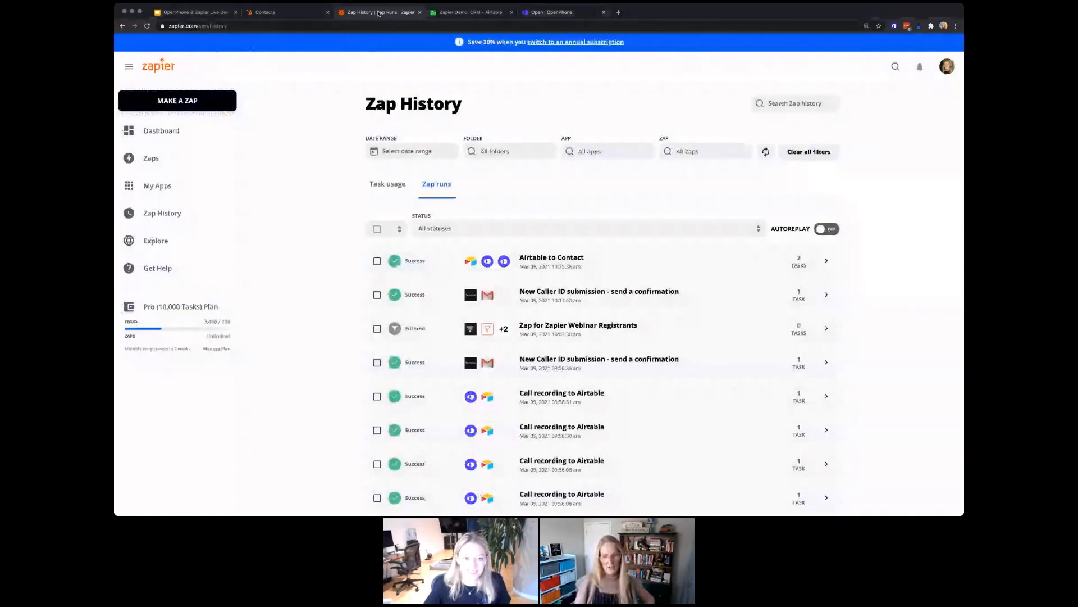
Step: Check the Airtable to Contact run's details, then return to the Airtable CRM's completed requests
{"action": "left_click", "coordinate": [600, 261]}
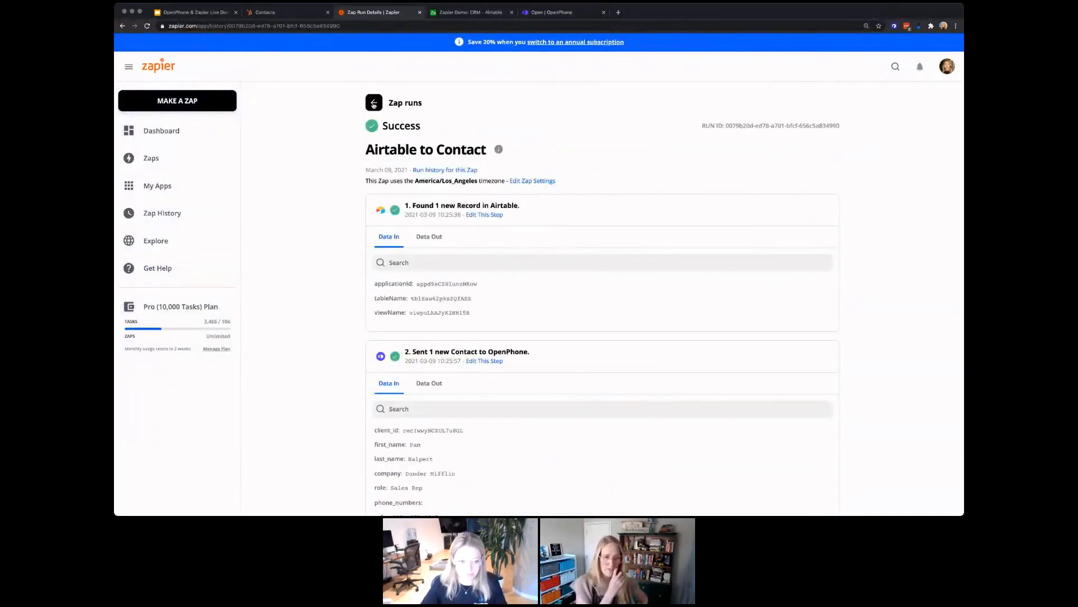
{"action": "left_click", "coordinate": [374, 104]}
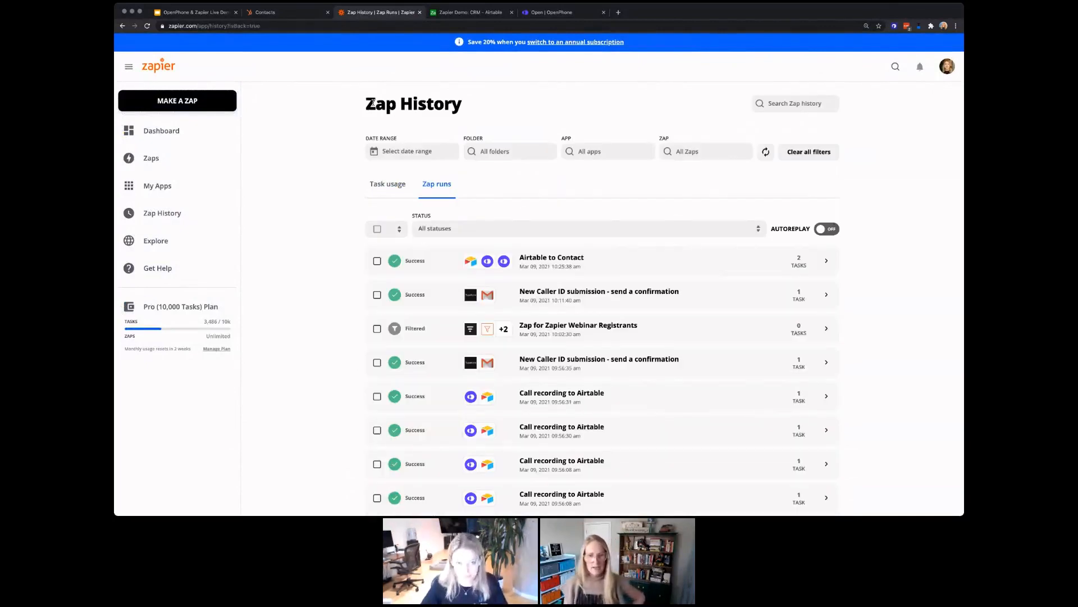
{"action": "left_click", "coordinate": [490, 12]}
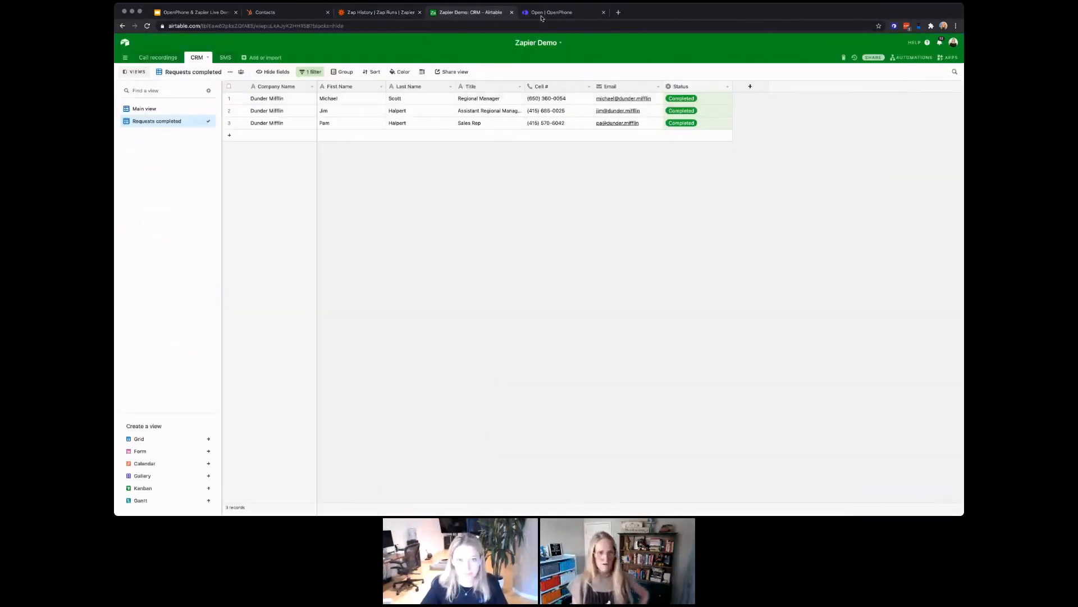
Step: Return to the OpenPhone conversation showing the Sales Rep's contact details and Completed tag
{"action": "left_click", "coordinate": [551, 13]}
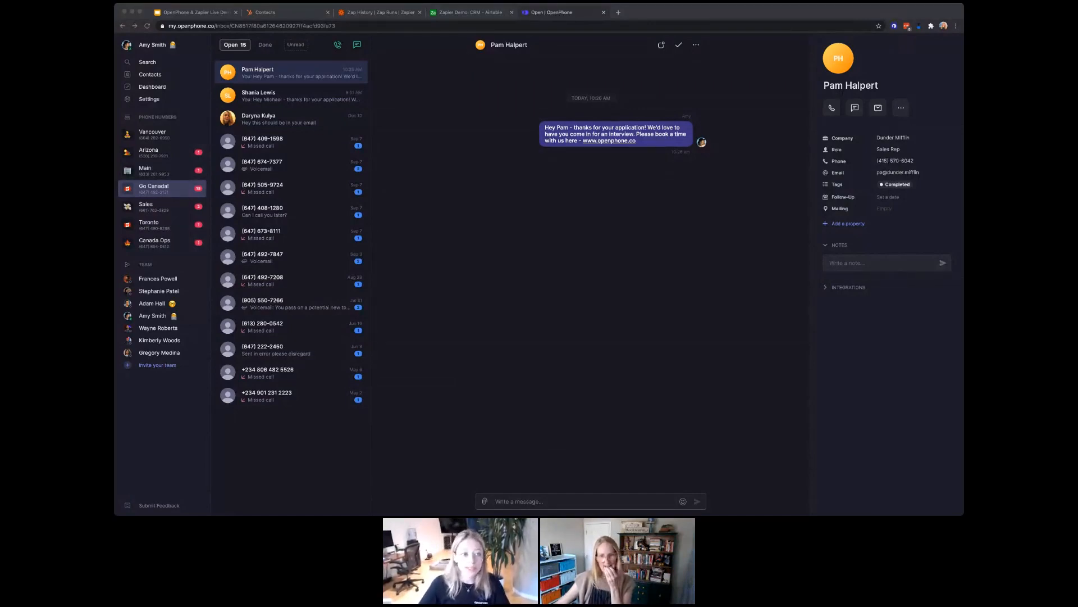
Step: Open the OP Outbound SMS to Airtable zap from Zapier's list of all zaps
{"action": "left_click", "coordinate": [381, 11]}
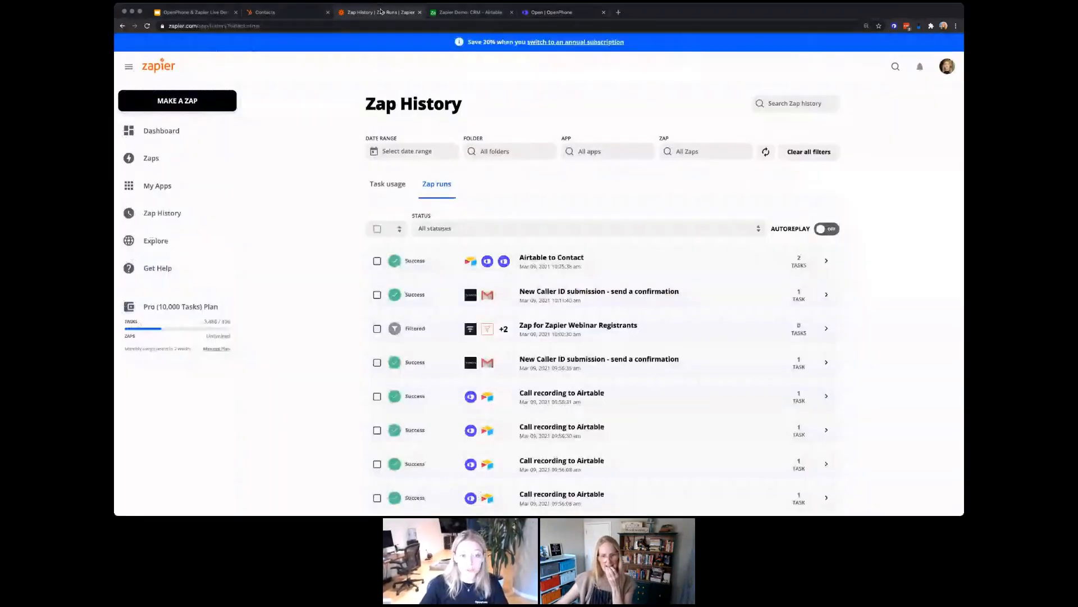
{"action": "left_click", "coordinate": [175, 161]}
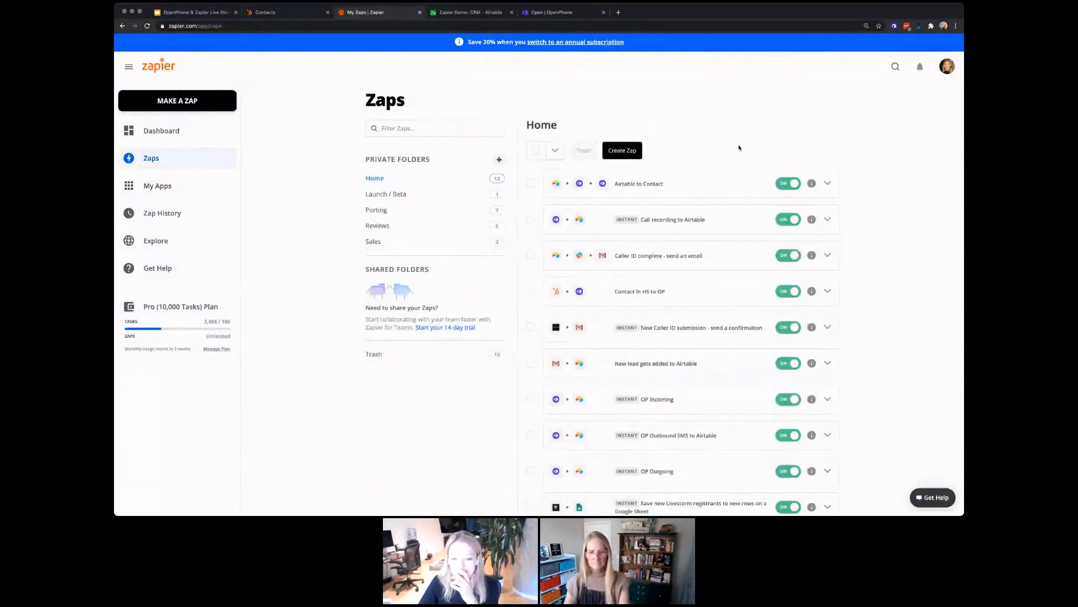
{"action": "scroll", "coordinate": [690, 295], "scroll_direction": "down", "scroll_amount": 3}
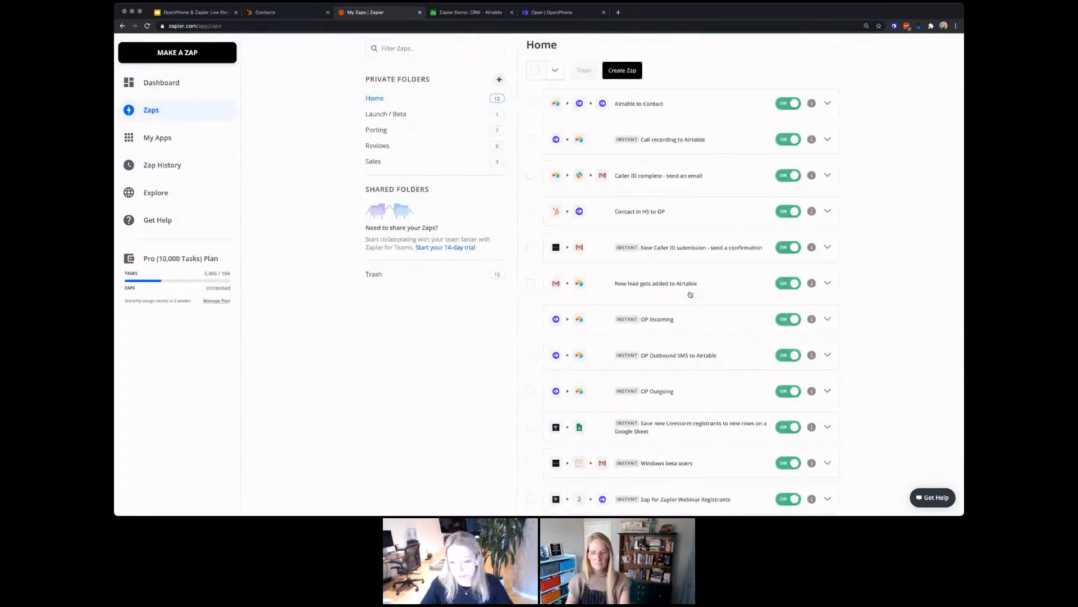
{"action": "left_click", "coordinate": [673, 351]}
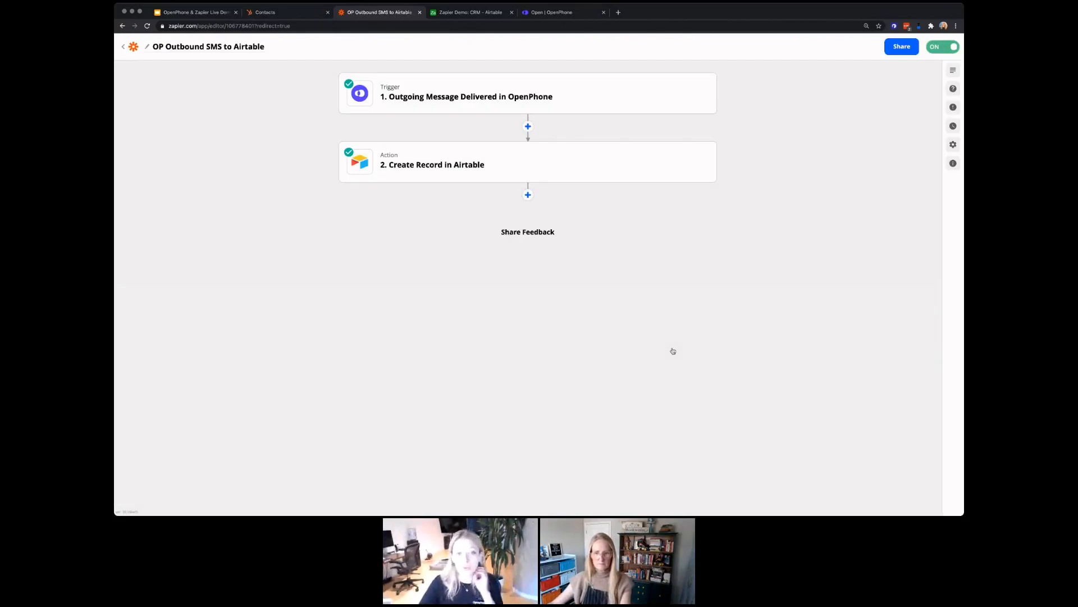
{"action": "left_click", "coordinate": [476, 99]}
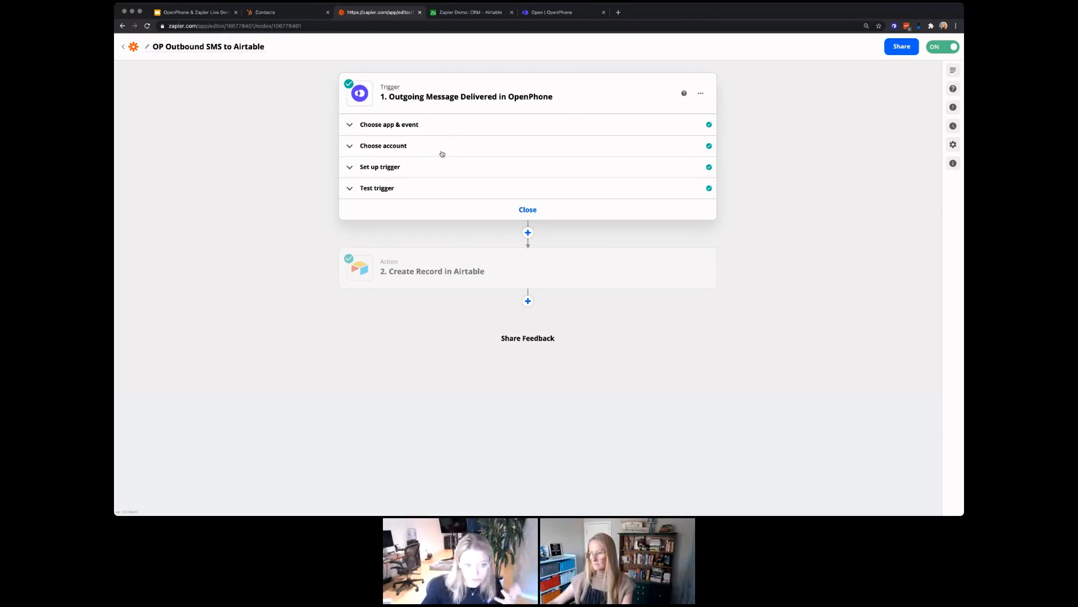
{"action": "left_click", "coordinate": [442, 154]}
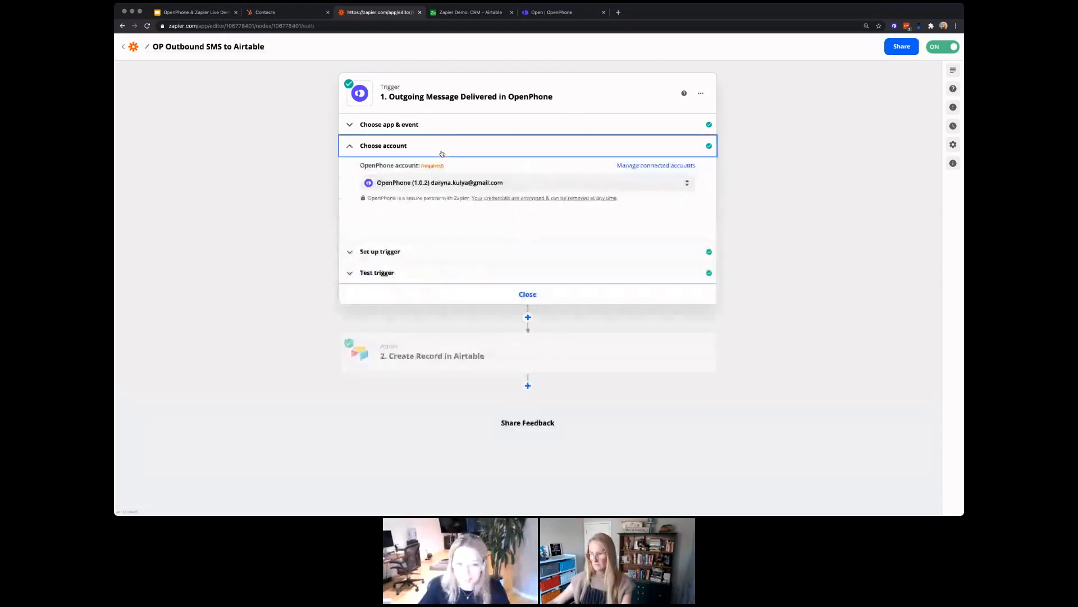
{"action": "left_click", "coordinate": [442, 154]}
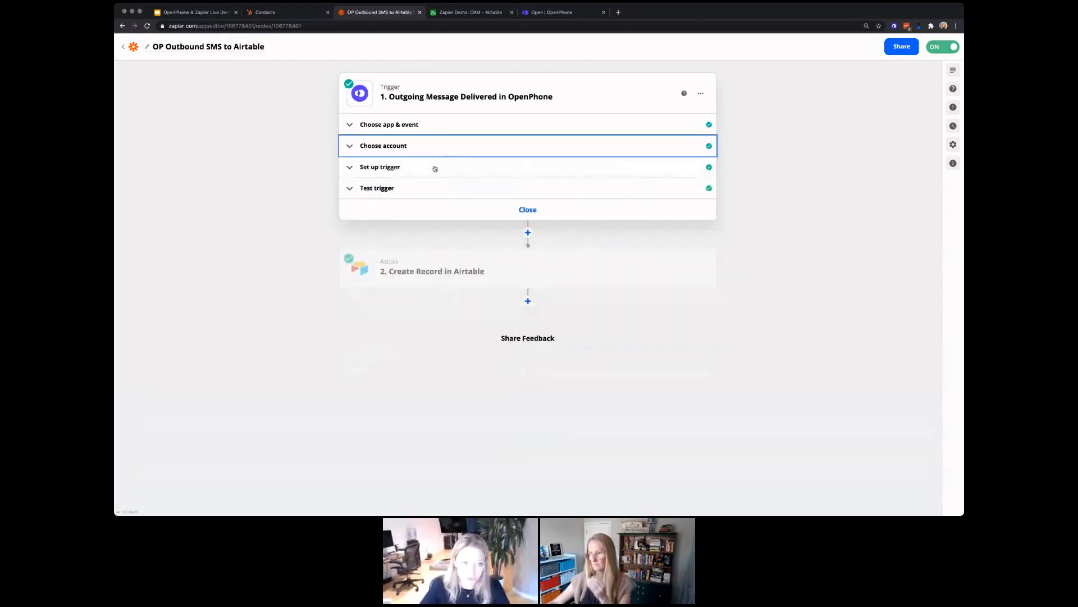
{"action": "left_click", "coordinate": [431, 172]}
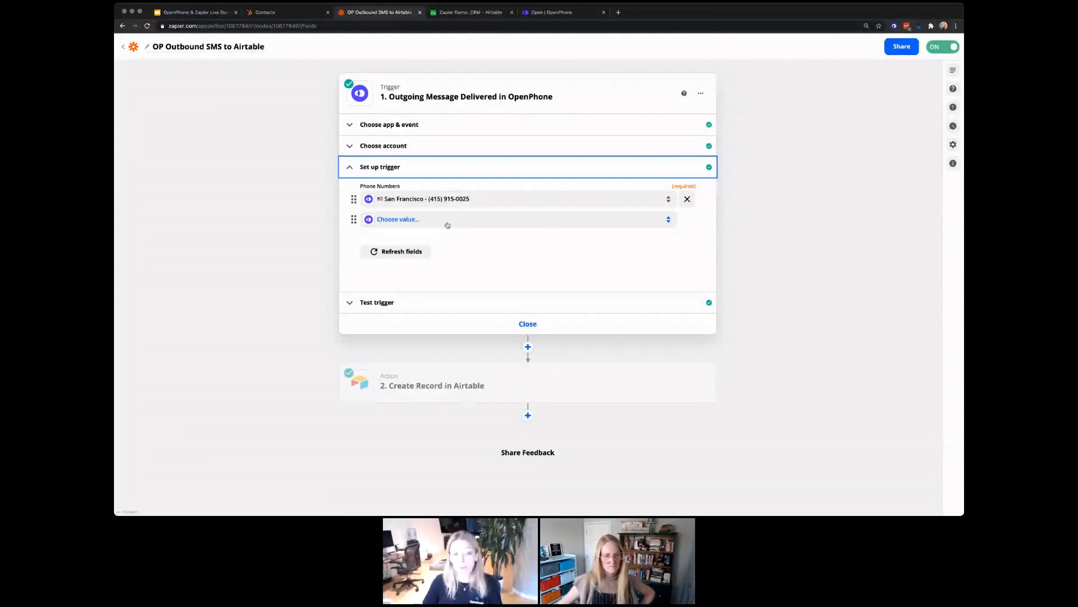
{"action": "left_click", "coordinate": [447, 225]}
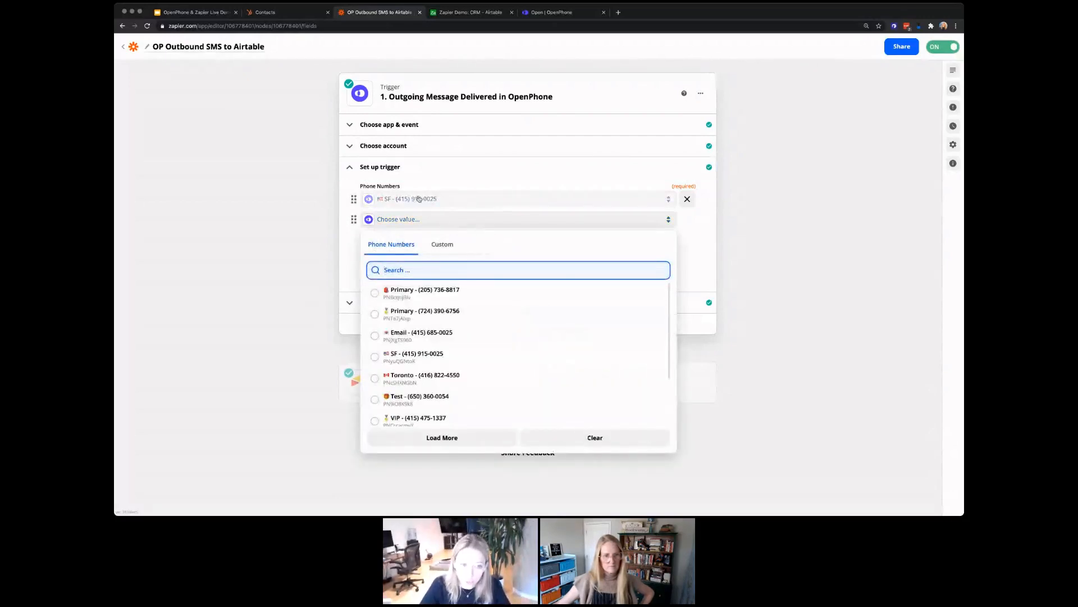
{"action": "left_click", "coordinate": [469, 335]}
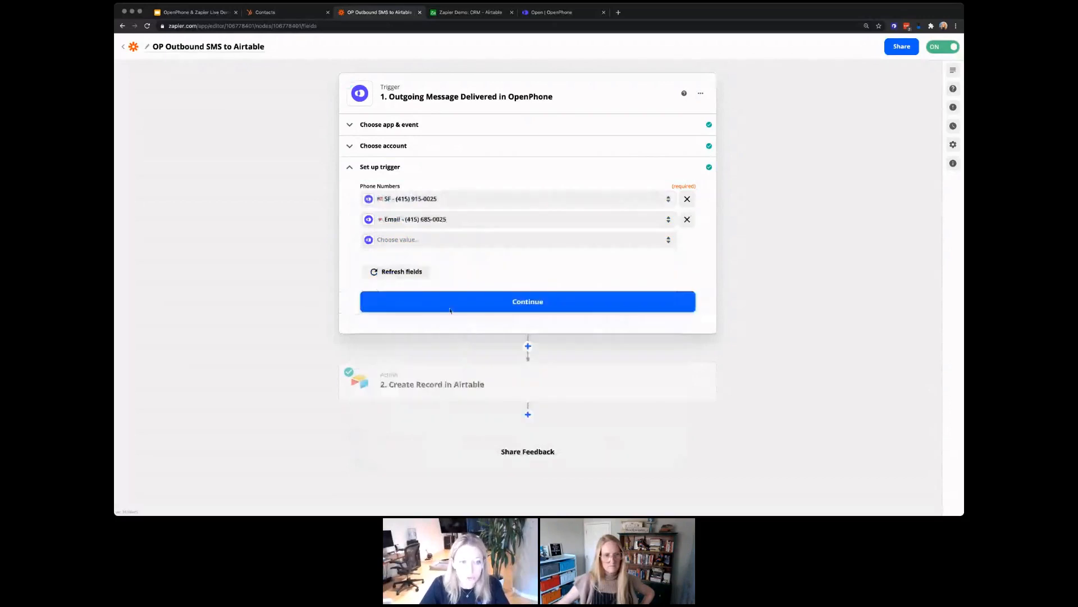
{"action": "left_click", "coordinate": [416, 240]}
{"action": "type", "text": "toro"}
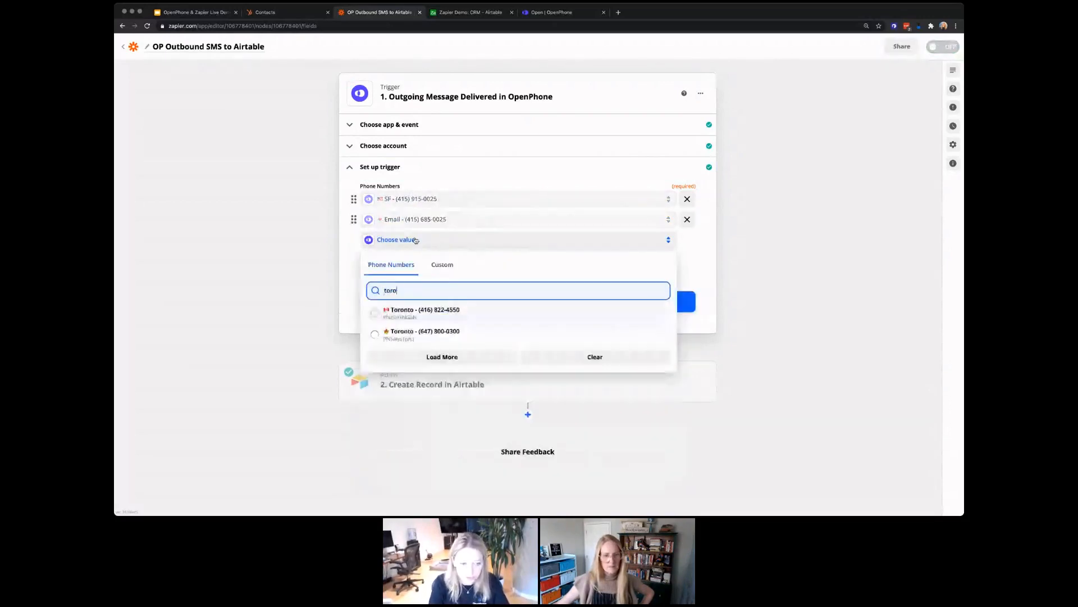
{"action": "key", "text": "Return"}
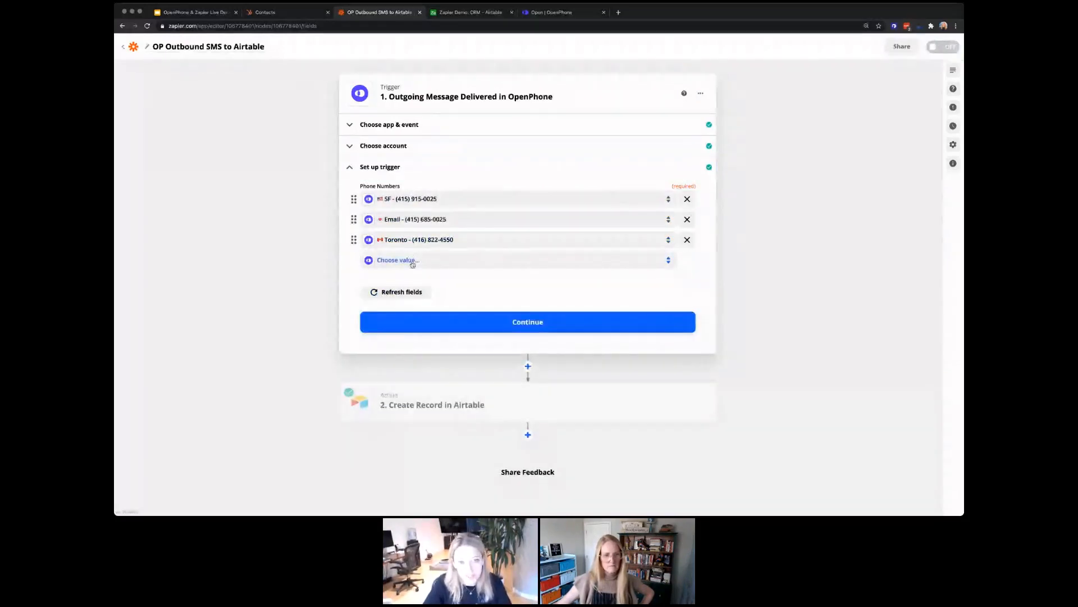
{"action": "left_click", "coordinate": [412, 262]}
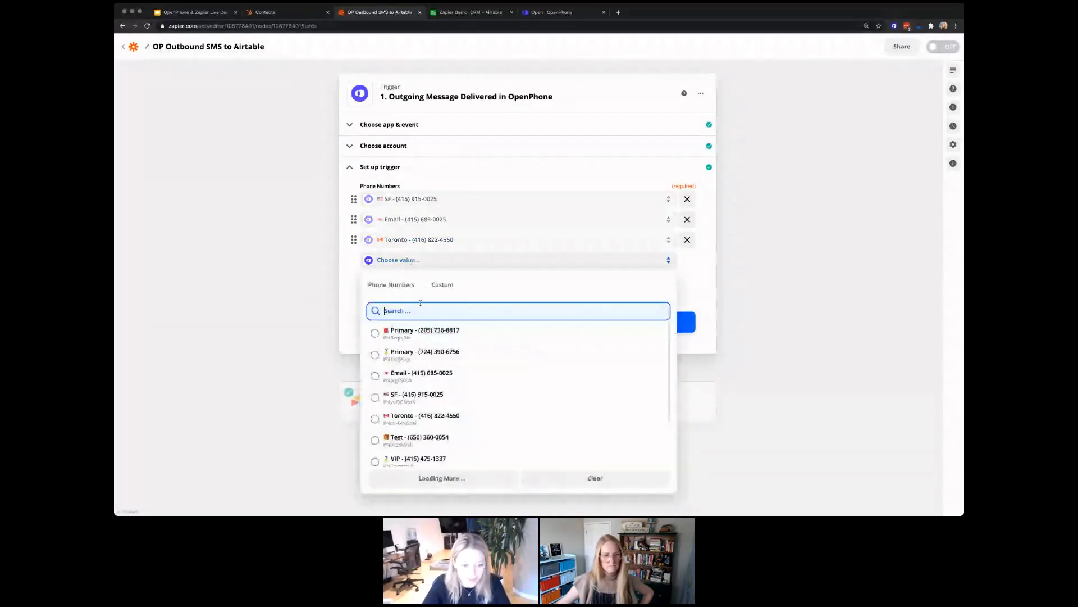
{"action": "type", "text": "sales"}
{"action": "key", "text": "Return"}
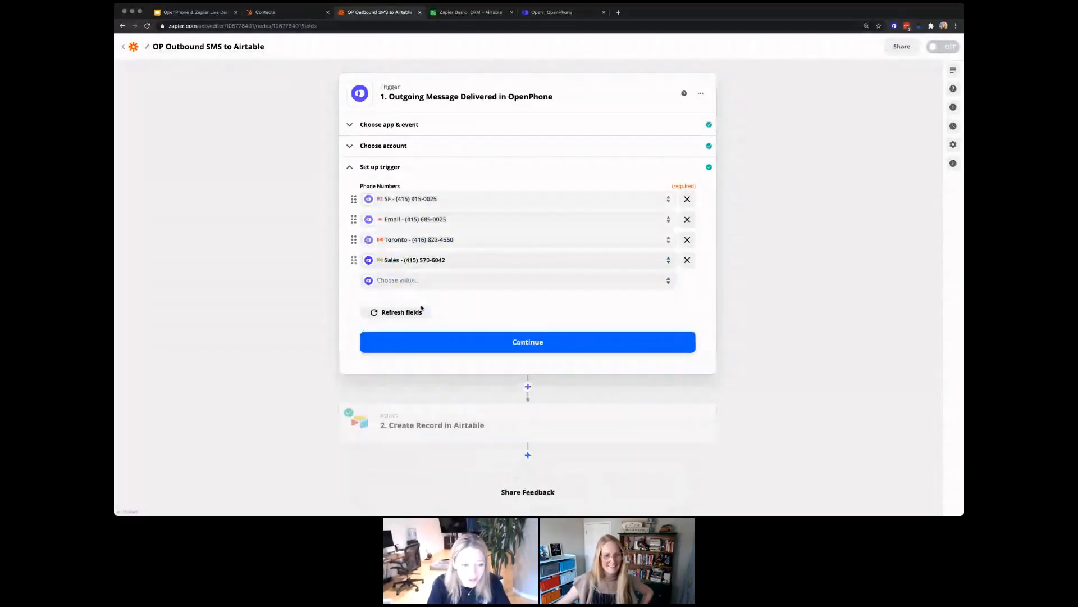
{"action": "left_click", "coordinate": [482, 283]}
{"action": "type", "text": "test"}
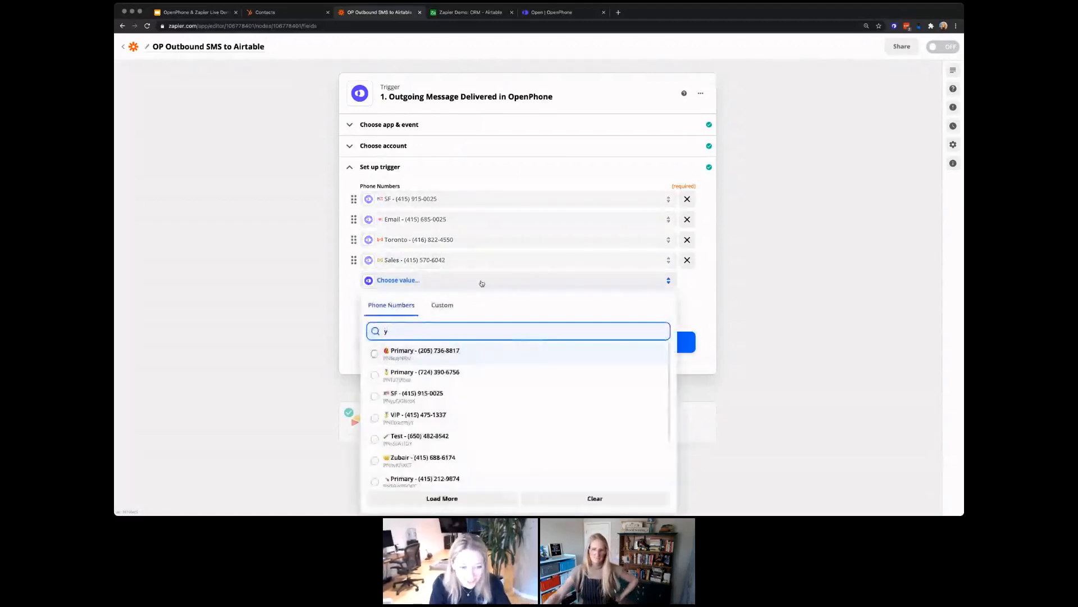
{"action": "left_click", "coordinate": [465, 355]}
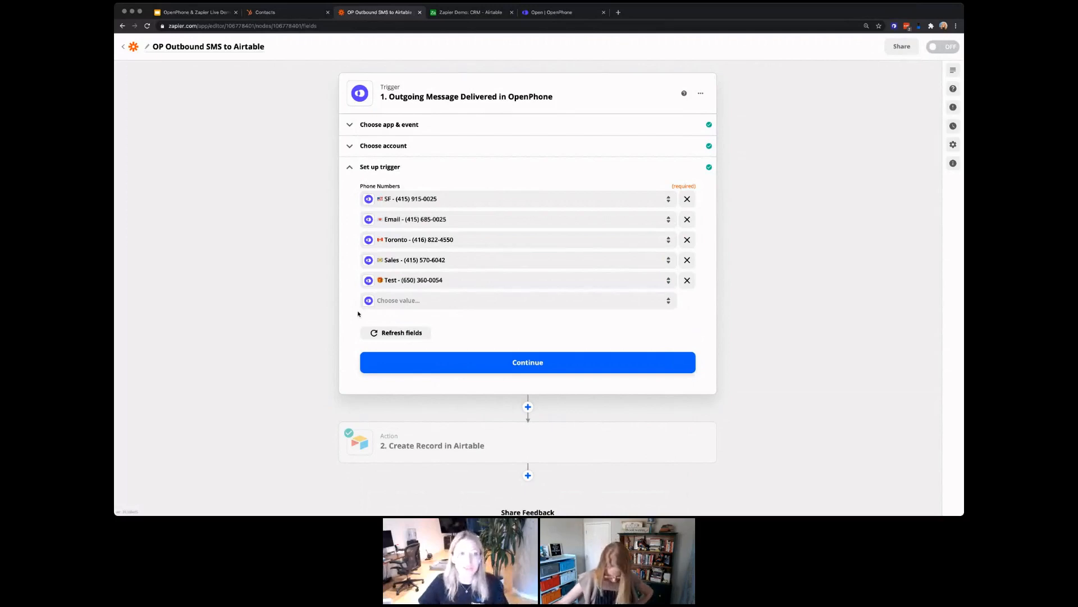
Step: Test the OpenPhone trigger against a recent message, then open the Create Record in Airtable step
{"action": "left_click", "coordinate": [488, 365]}
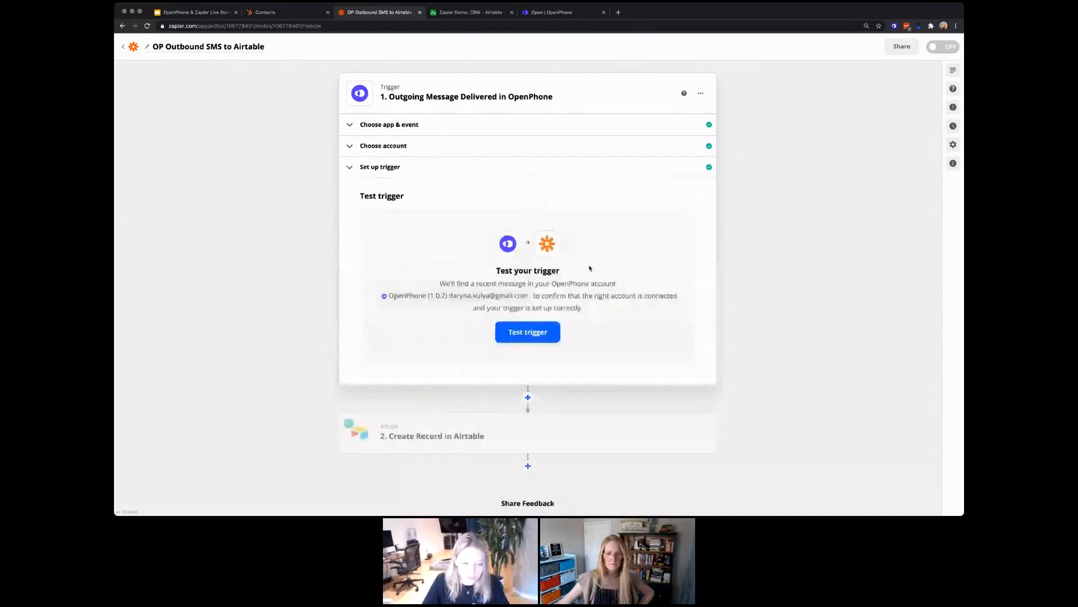
{"action": "left_click", "coordinate": [545, 334]}
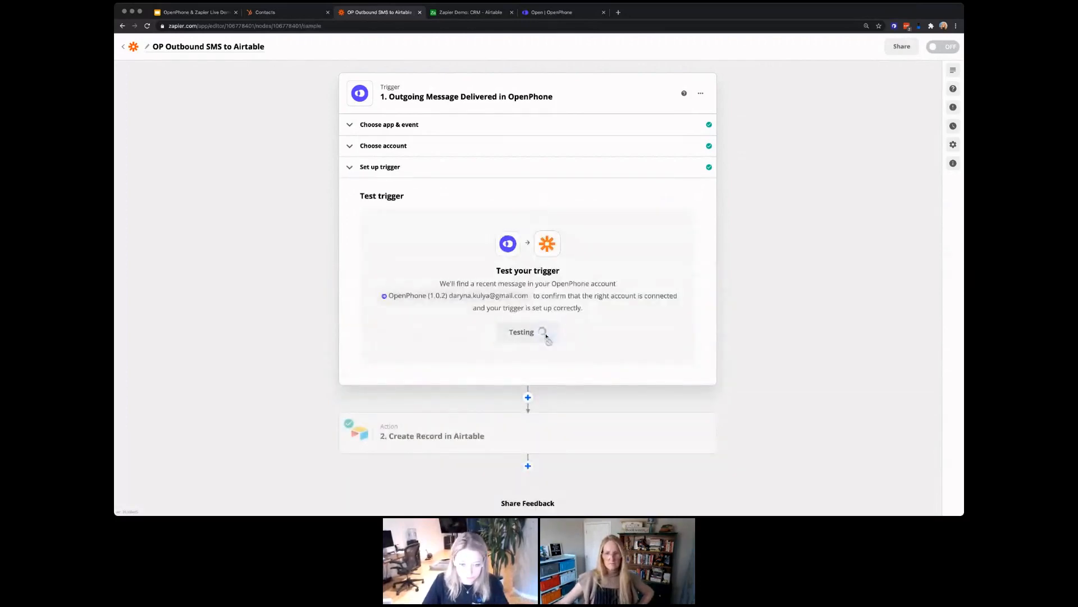
{"action": "scroll", "coordinate": [546, 337], "scroll_direction": "down", "scroll_amount": 1}
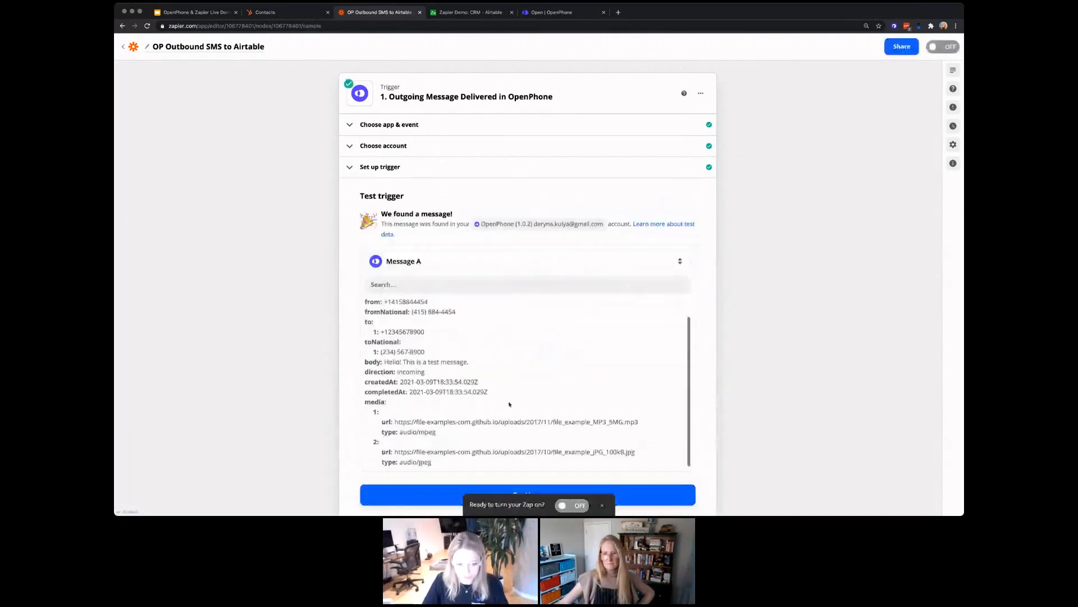
{"action": "scroll", "coordinate": [477, 371], "scroll_direction": "down", "scroll_amount": 1}
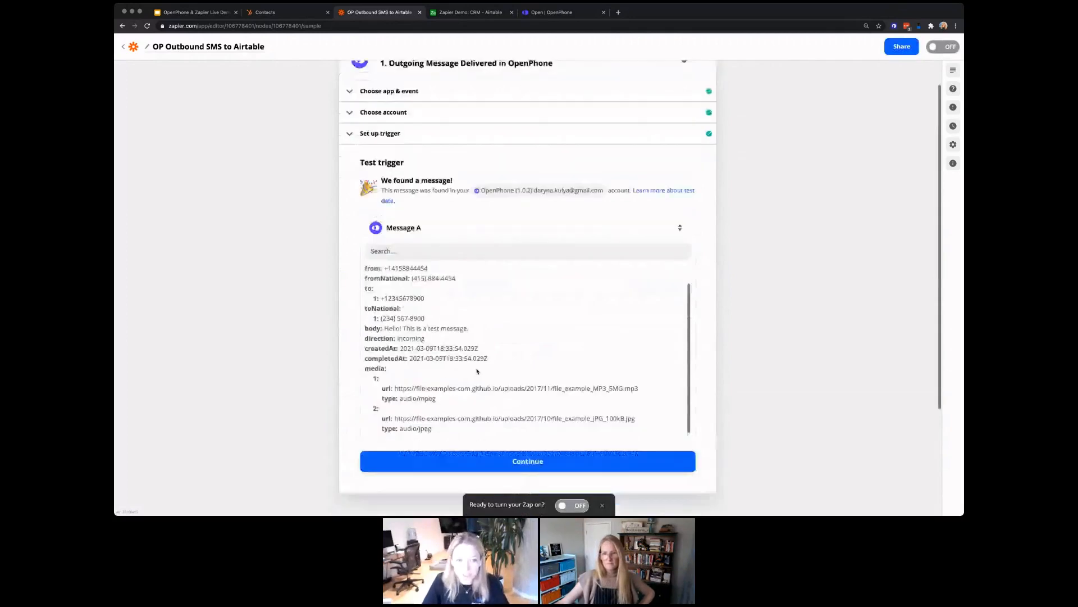
{"action": "scroll", "coordinate": [477, 371], "scroll_direction": "down", "scroll_amount": 1}
{"action": "scroll", "coordinate": [473, 277], "scroll_direction": "up", "scroll_amount": 1}
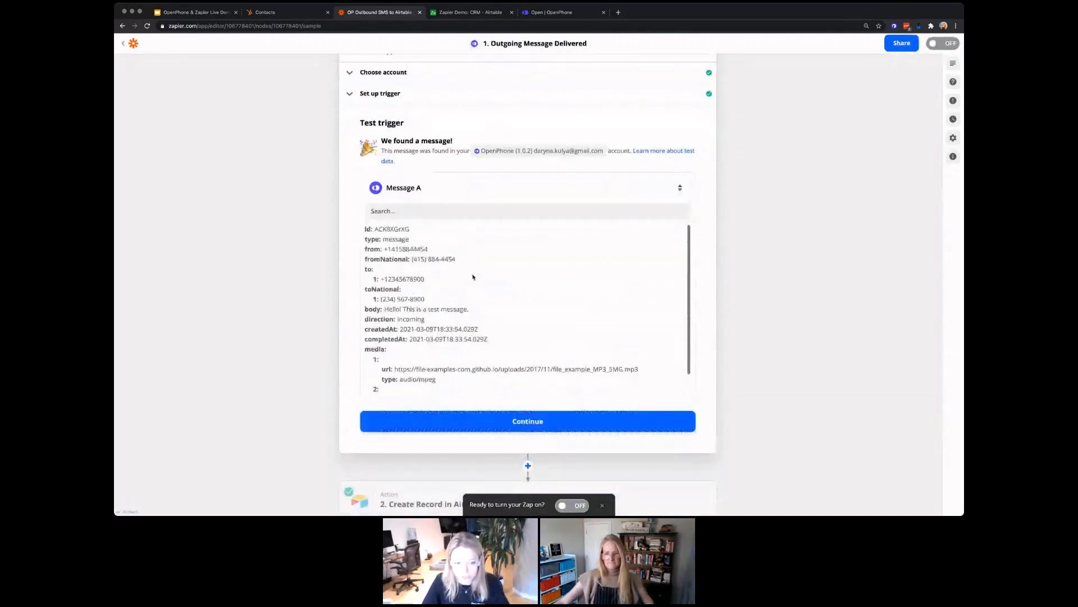
{"action": "scroll", "coordinate": [472, 277], "scroll_direction": "down", "scroll_amount": 1}
{"action": "left_click", "coordinate": [577, 426]}
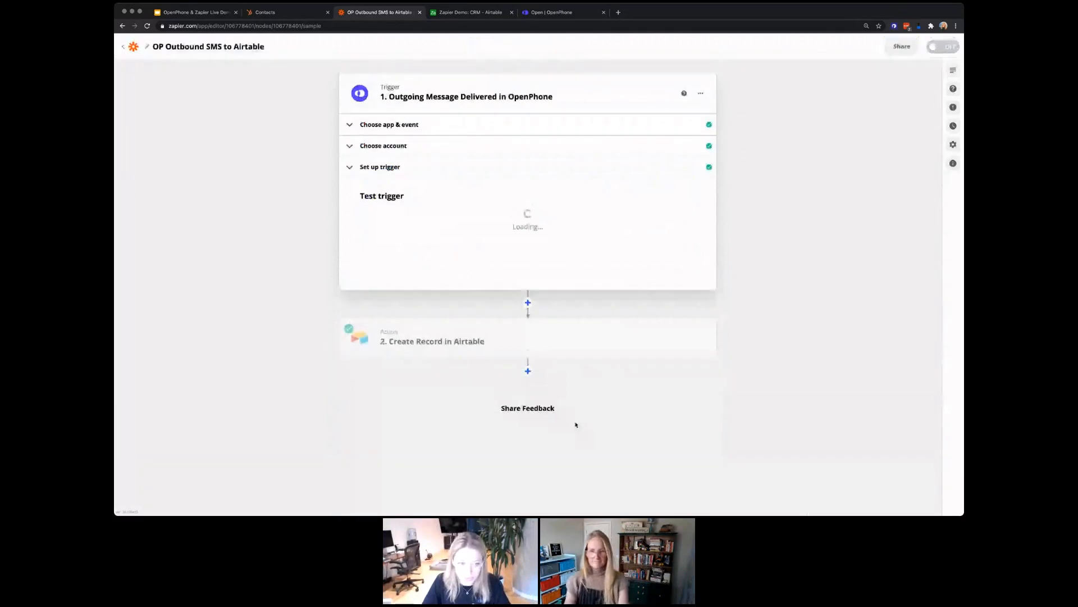
{"action": "left_click", "coordinate": [553, 162]}
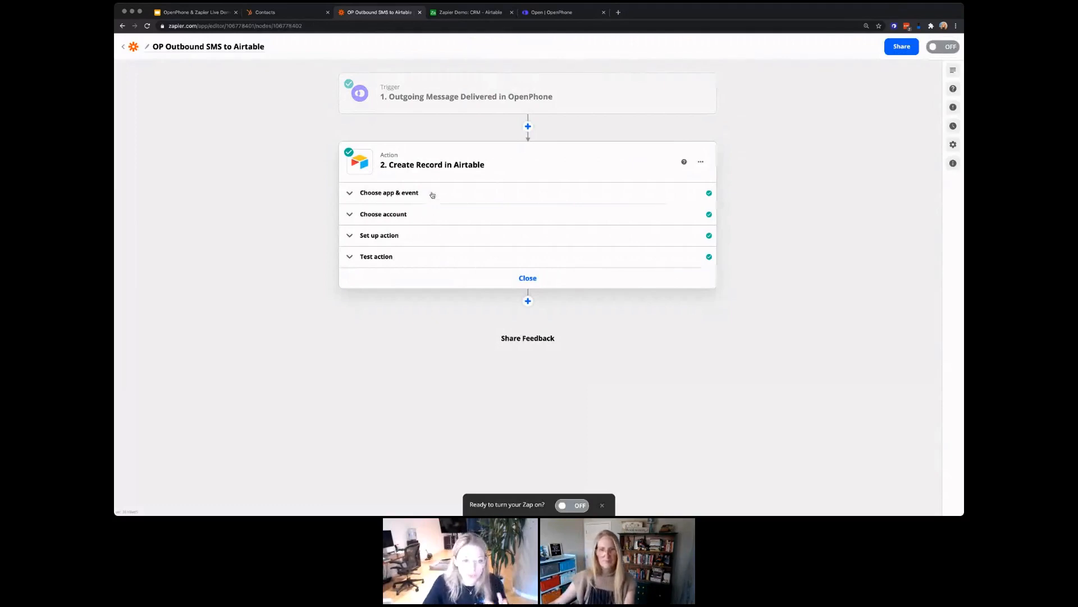
Step: Review the Airtable account and the action fields: base OpenPhone, table SMS, From and Body
{"action": "left_click", "coordinate": [417, 212]}
{"action": "left_click", "coordinate": [445, 217]}
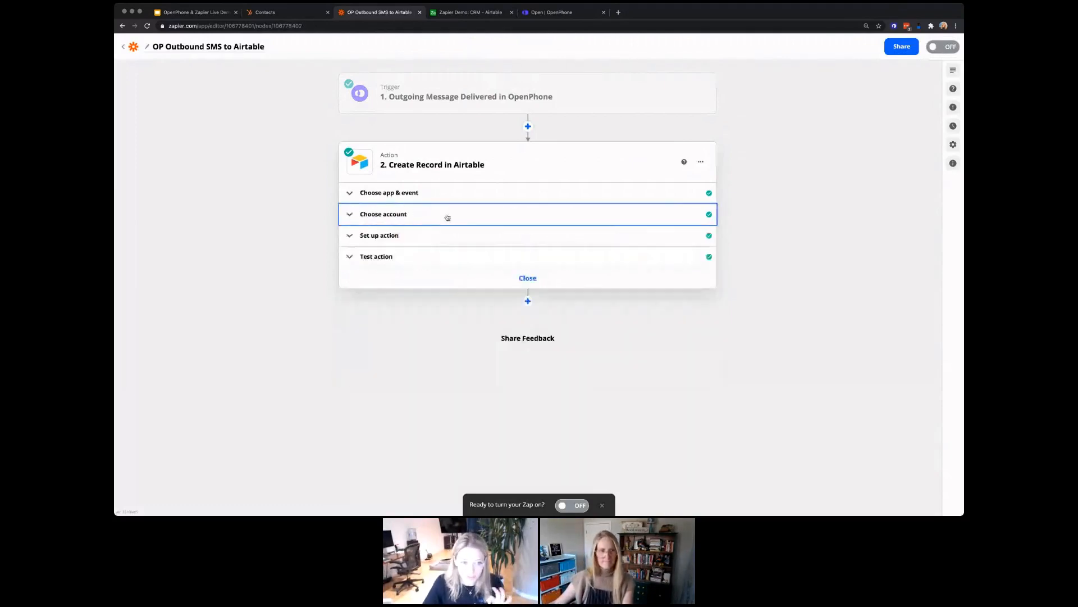
{"action": "left_click", "coordinate": [429, 236]}
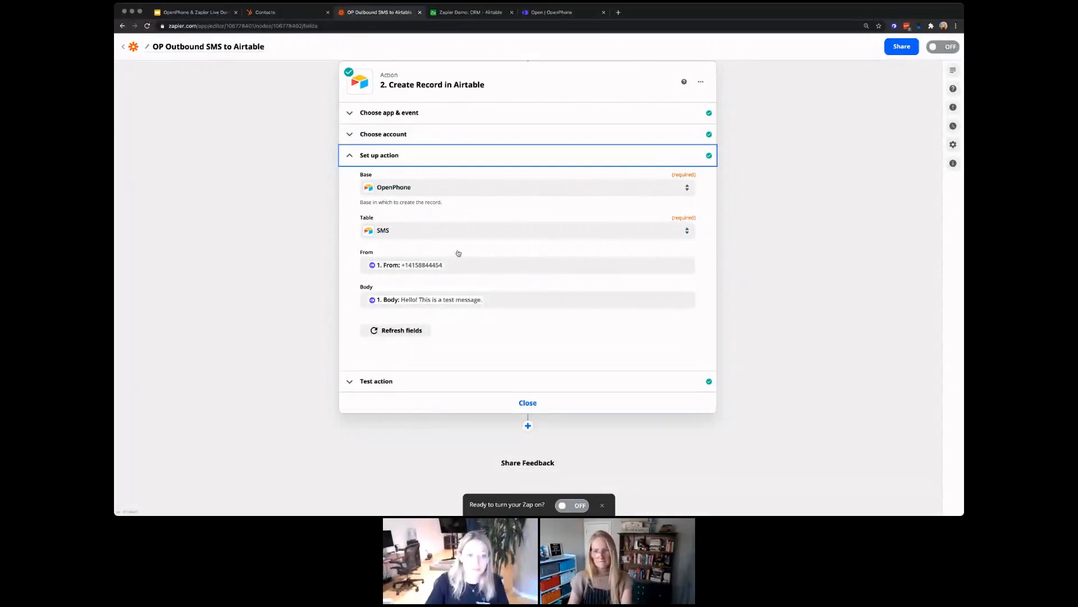
Step: Retest the Airtable action to send a fresh record, then turn the zap on
{"action": "scroll", "coordinate": [459, 252], "scroll_direction": "up", "scroll_amount": 3}
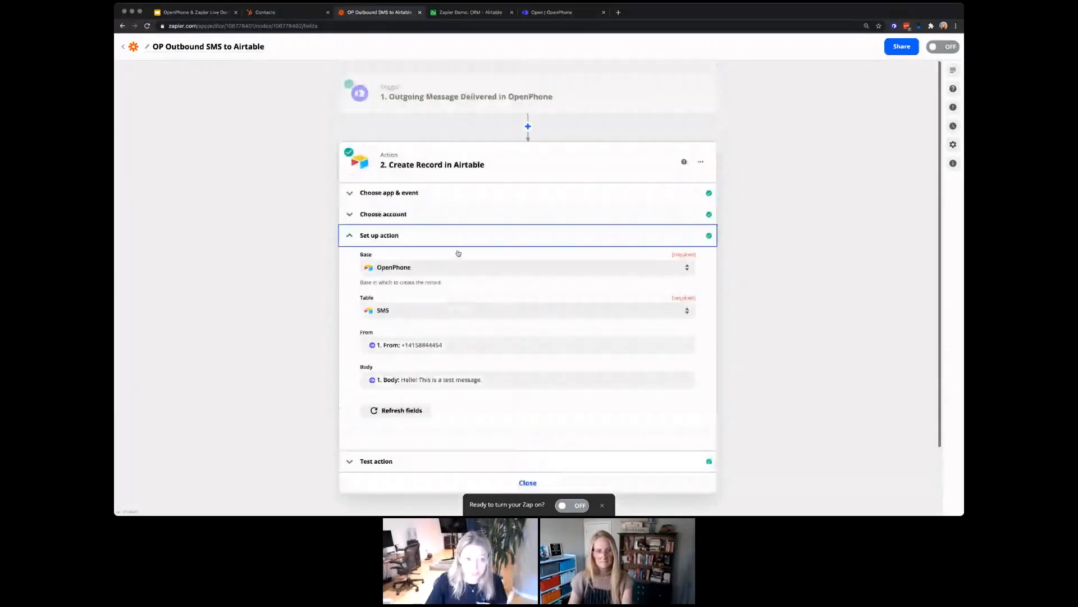
{"action": "scroll", "coordinate": [457, 330], "scroll_direction": "down", "scroll_amount": 3}
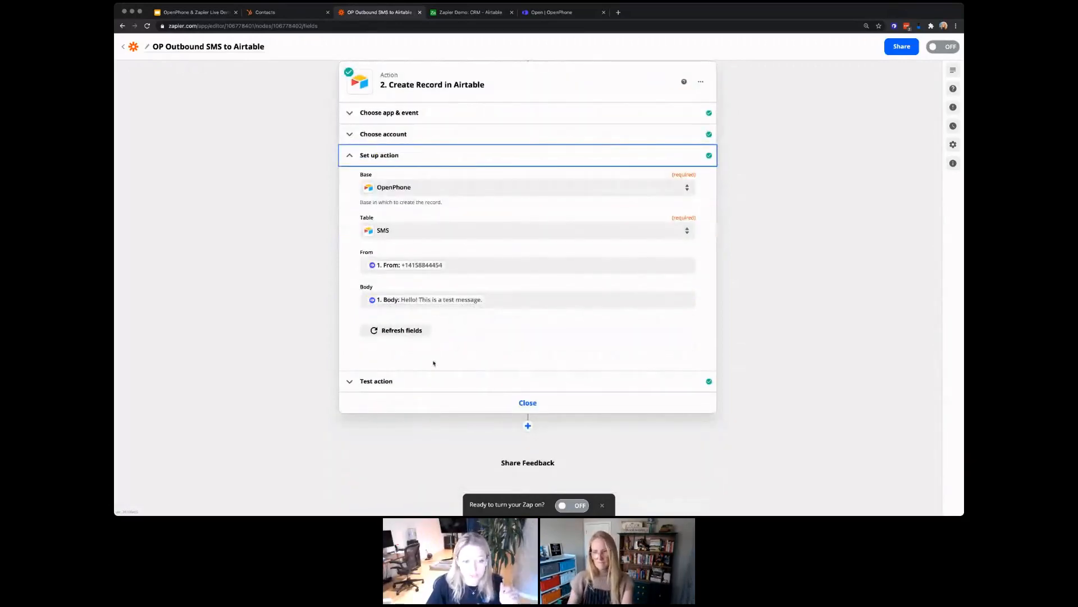
{"action": "left_click", "coordinate": [488, 382]}
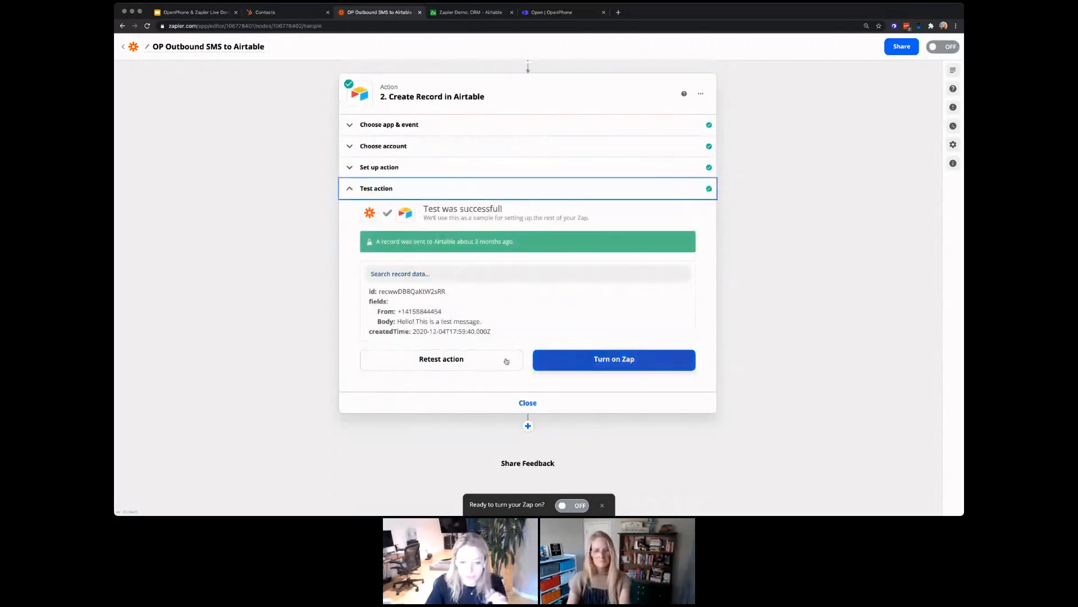
{"action": "left_click", "coordinate": [462, 363]}
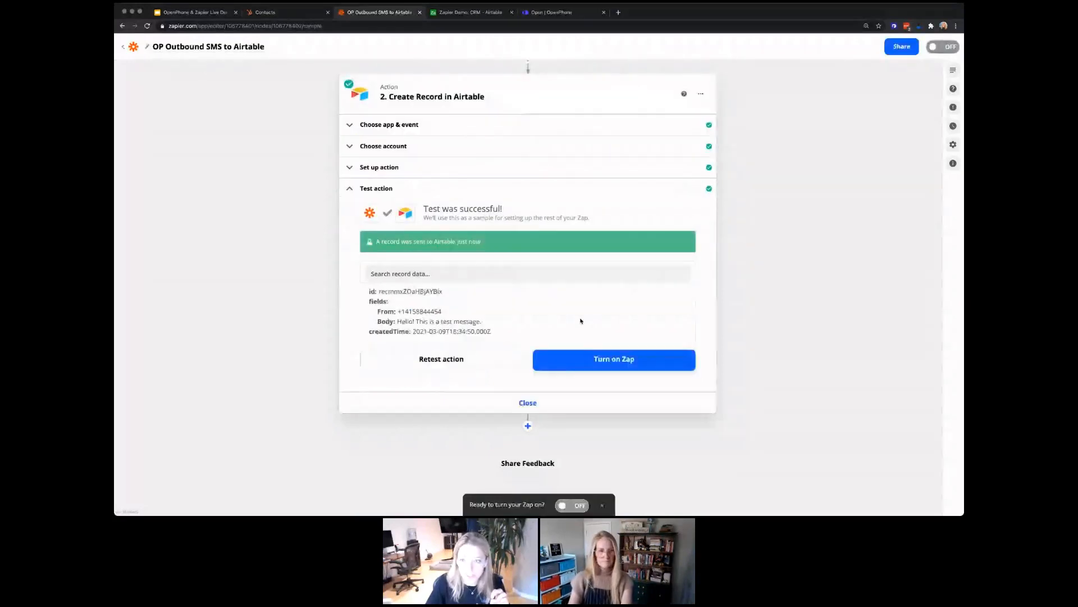
{"action": "left_click", "coordinate": [934, 47]}
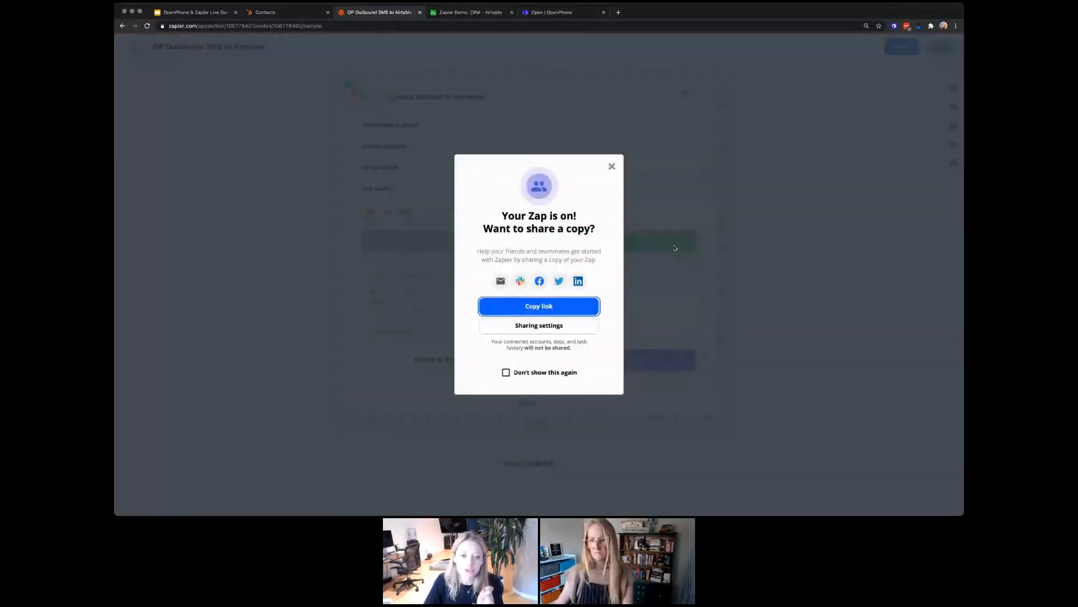
Step: Dismiss the 'Your Zap is on!' popup and switch to Airtable's bases page
{"action": "left_click", "coordinate": [613, 167]}
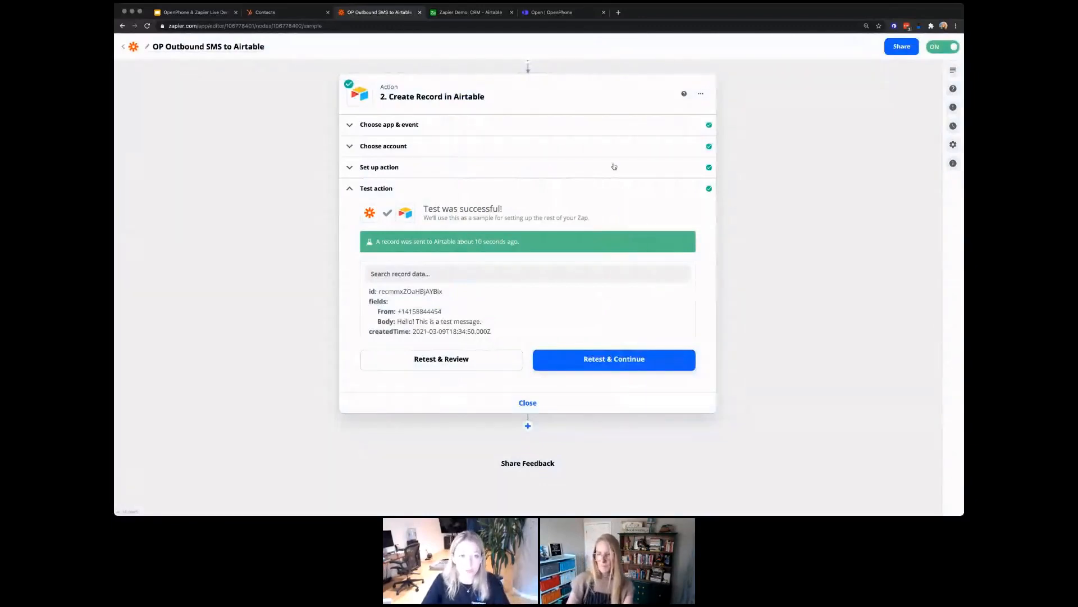
{"action": "scroll", "coordinate": [614, 167], "scroll_direction": "up", "scroll_amount": 1}
{"action": "scroll", "coordinate": [614, 167], "scroll_direction": "up", "scroll_amount": 2}
{"action": "left_click", "coordinate": [468, 13]}
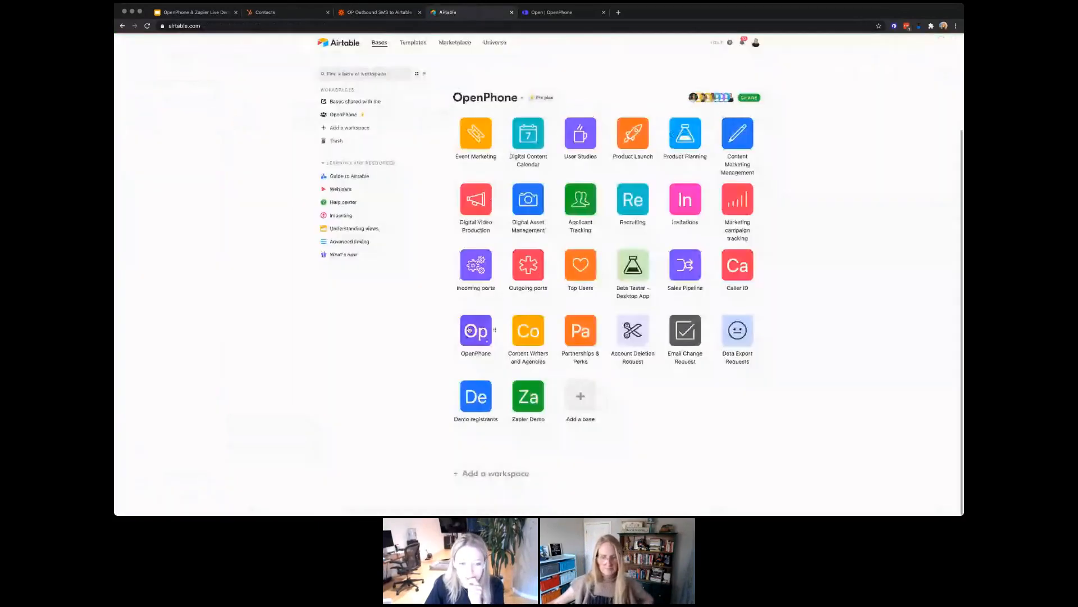
Step: Open the OpenPhone base, scroll through its SMS log, then view the Contacts table
{"action": "left_click", "coordinate": [472, 330]}
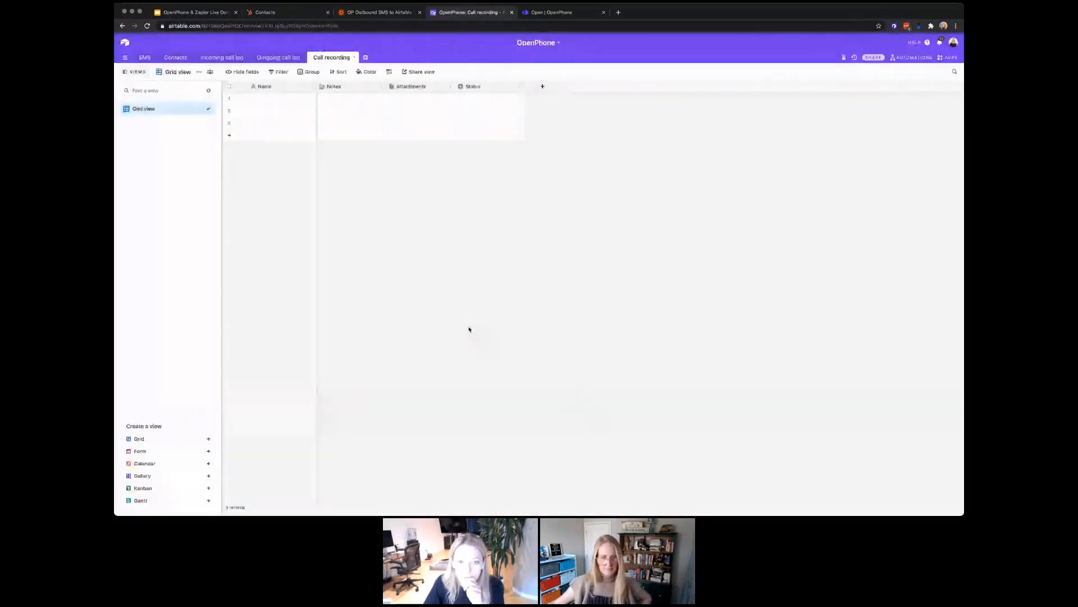
{"action": "left_click", "coordinate": [145, 58]}
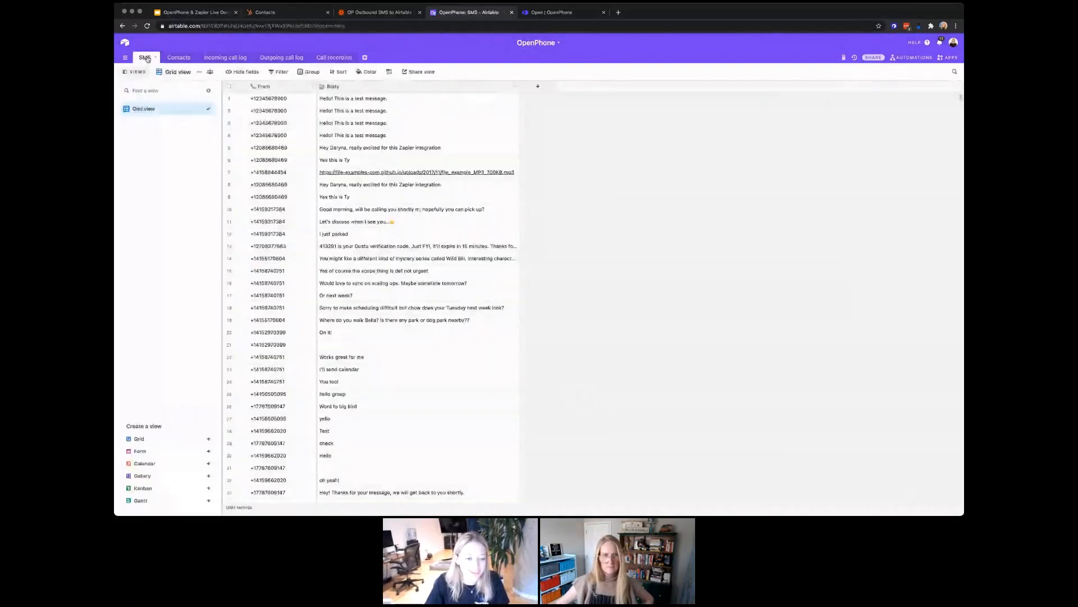
{"action": "scroll", "coordinate": [430, 306], "scroll_direction": "down", "scroll_amount": 13}
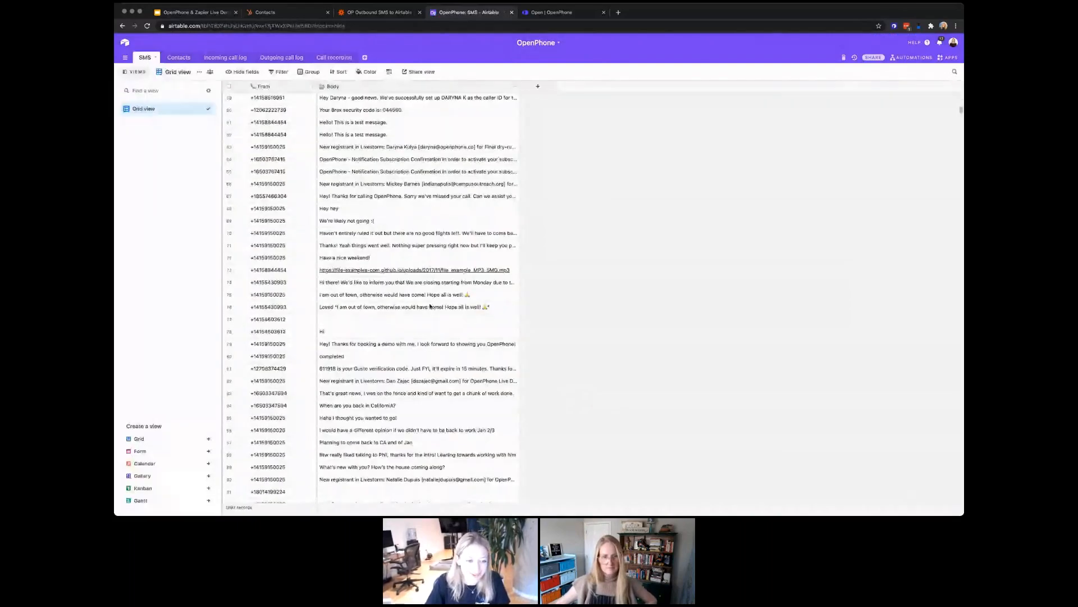
{"action": "scroll", "coordinate": [430, 306], "scroll_direction": "down", "scroll_amount": 20}
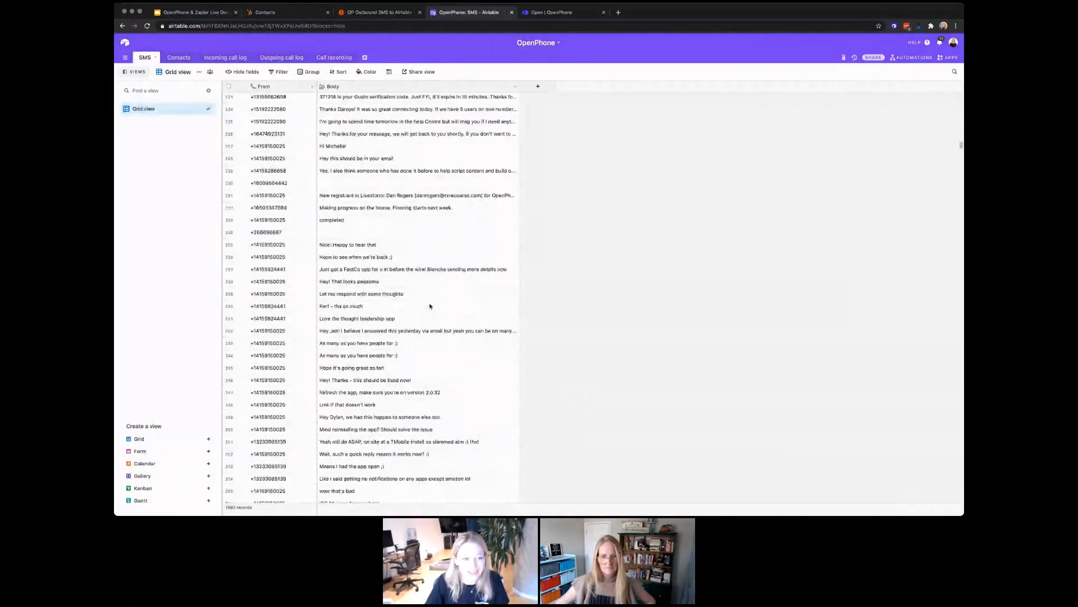
{"action": "scroll", "coordinate": [431, 306], "scroll_direction": "down", "scroll_amount": 20}
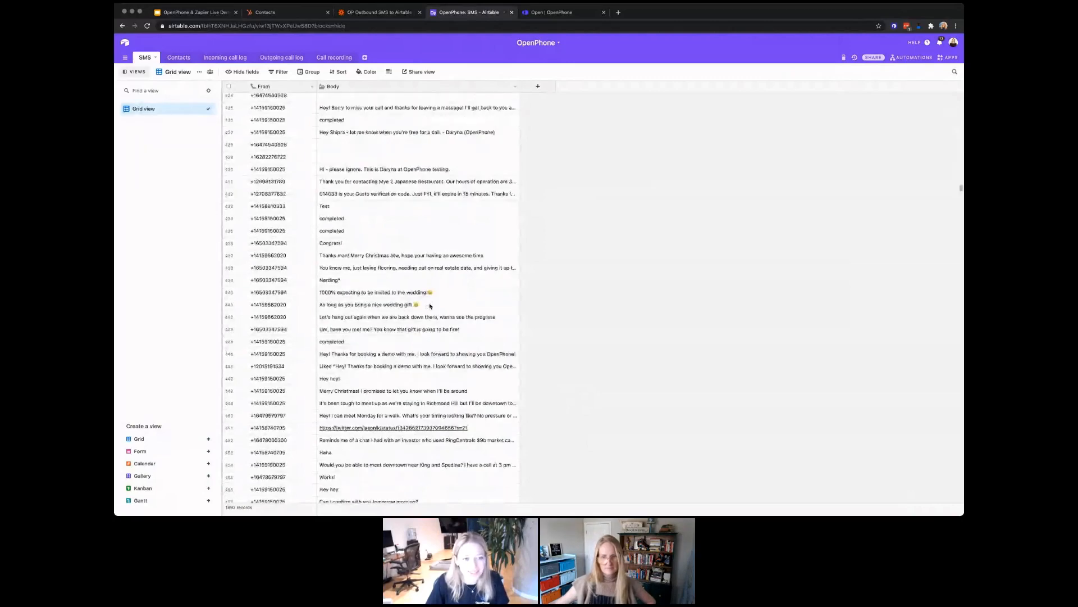
{"action": "scroll", "coordinate": [431, 306], "scroll_direction": "down", "scroll_amount": 15}
{"action": "scroll", "coordinate": [431, 306], "scroll_direction": "up", "scroll_amount": 12}
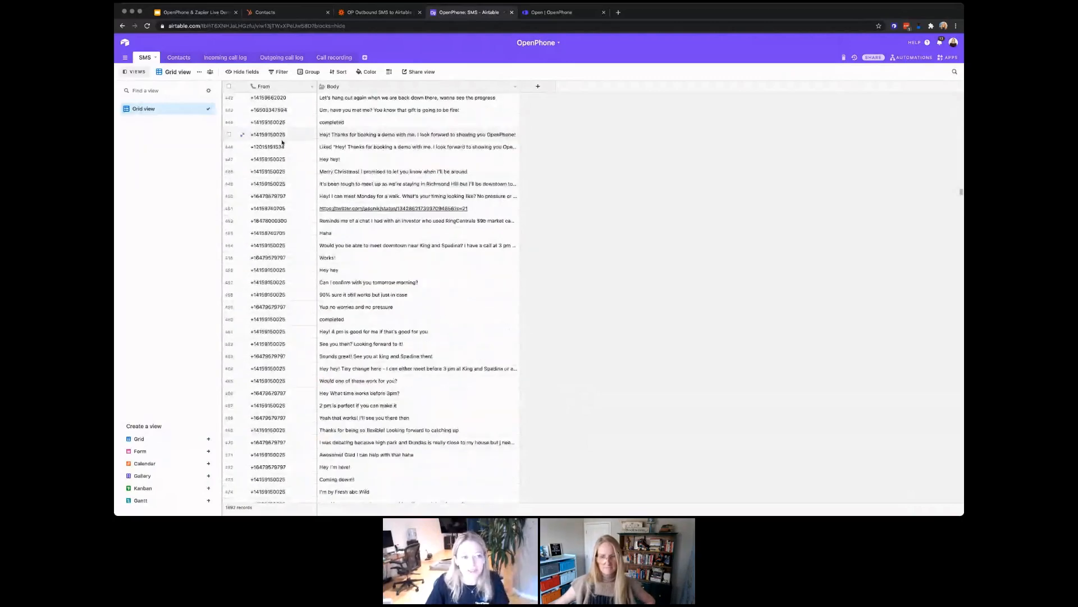
{"action": "scroll", "coordinate": [282, 142], "scroll_direction": "up", "scroll_amount": 9}
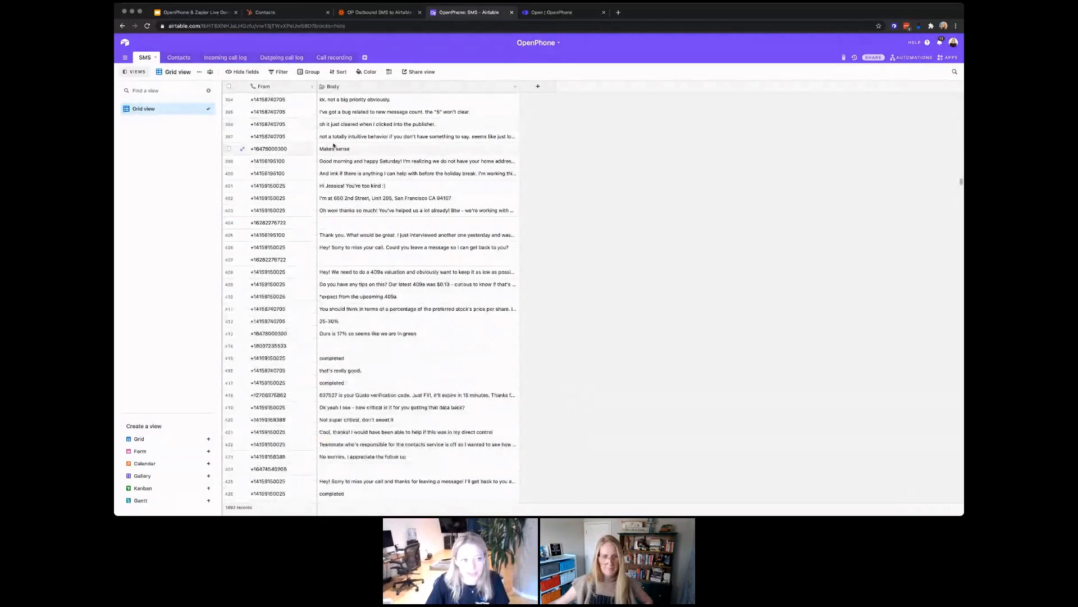
{"action": "scroll", "coordinate": [334, 145], "scroll_direction": "up", "scroll_amount": 2}
{"action": "scroll", "coordinate": [298, 121], "scroll_direction": "up", "scroll_amount": 1}
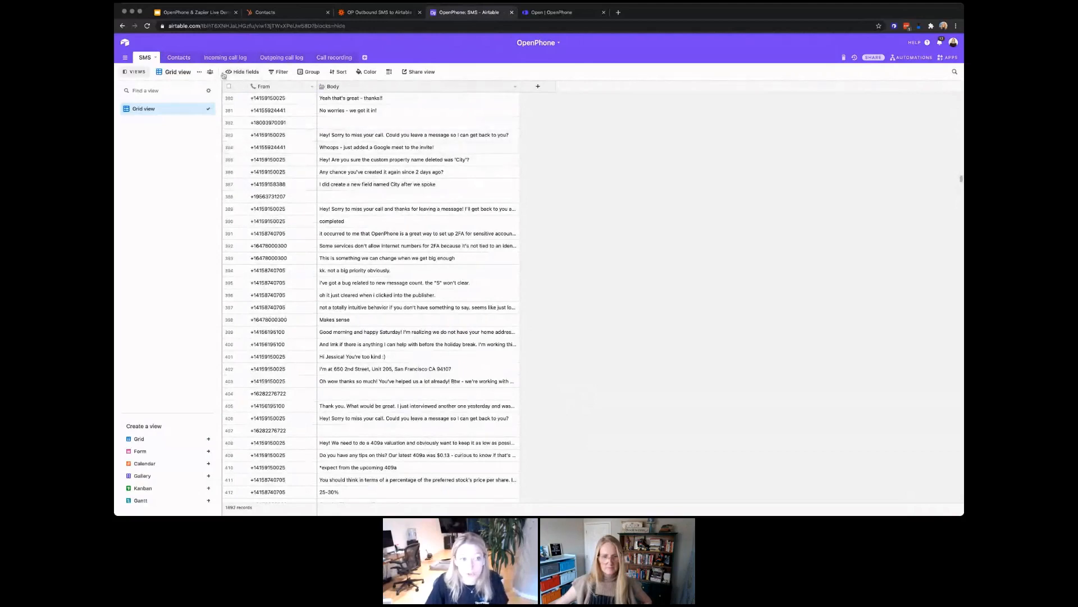
{"action": "left_click", "coordinate": [179, 59]}
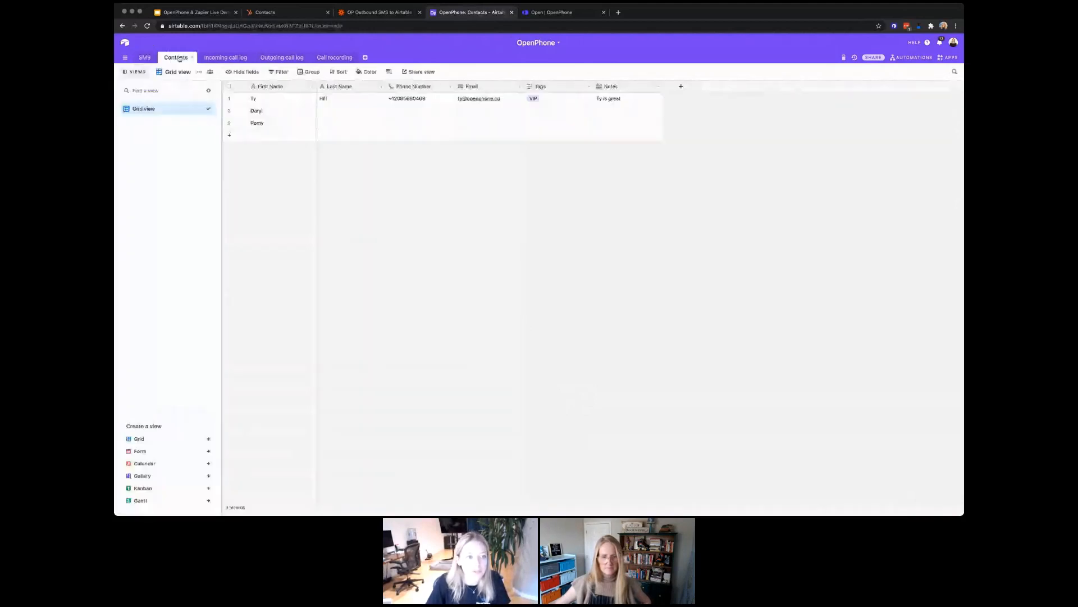
Step: View the Incoming call log table, then return to the OP Outbound SMS to Airtable zap
{"action": "left_click", "coordinate": [221, 58]}
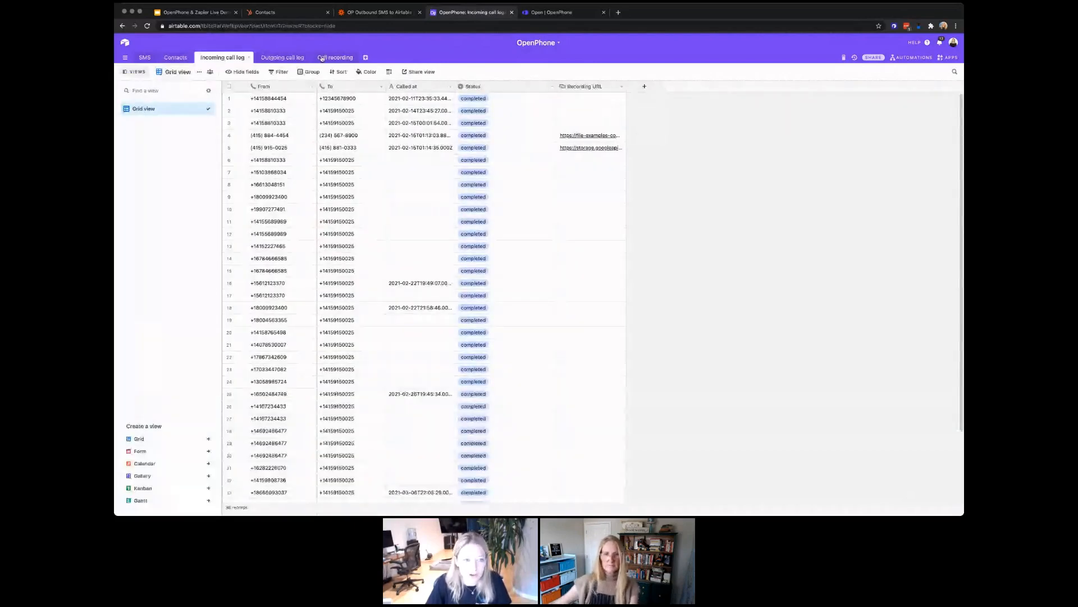
{"action": "left_click", "coordinate": [374, 13]}
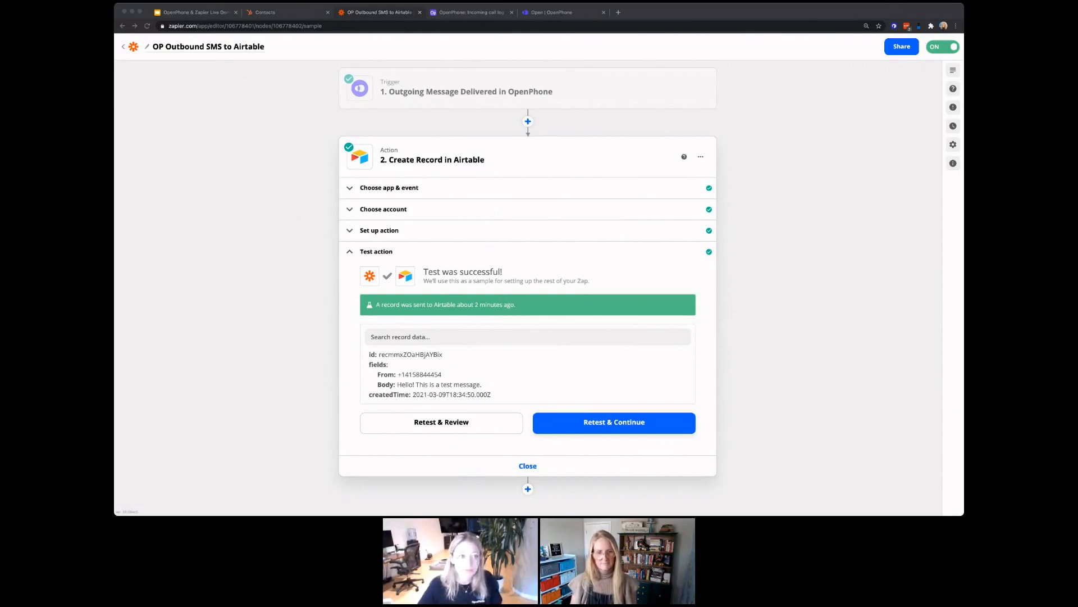
Step: Look over the HubSpot contacts list, then go back to Zapier's Home folder zaps
{"action": "left_click", "coordinate": [298, 13]}
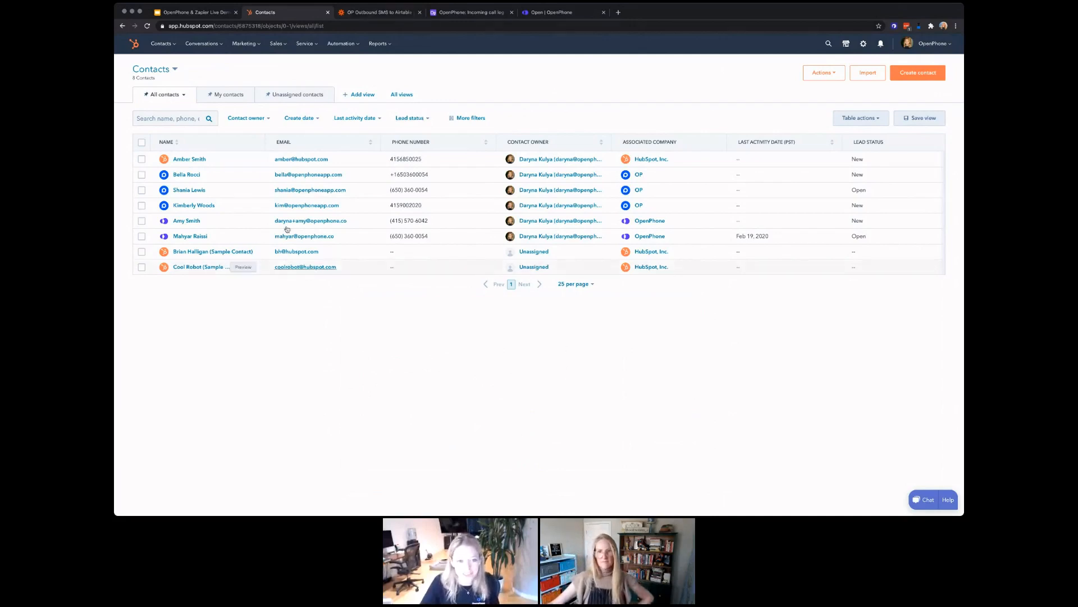
{"action": "left_click", "coordinate": [374, 13]}
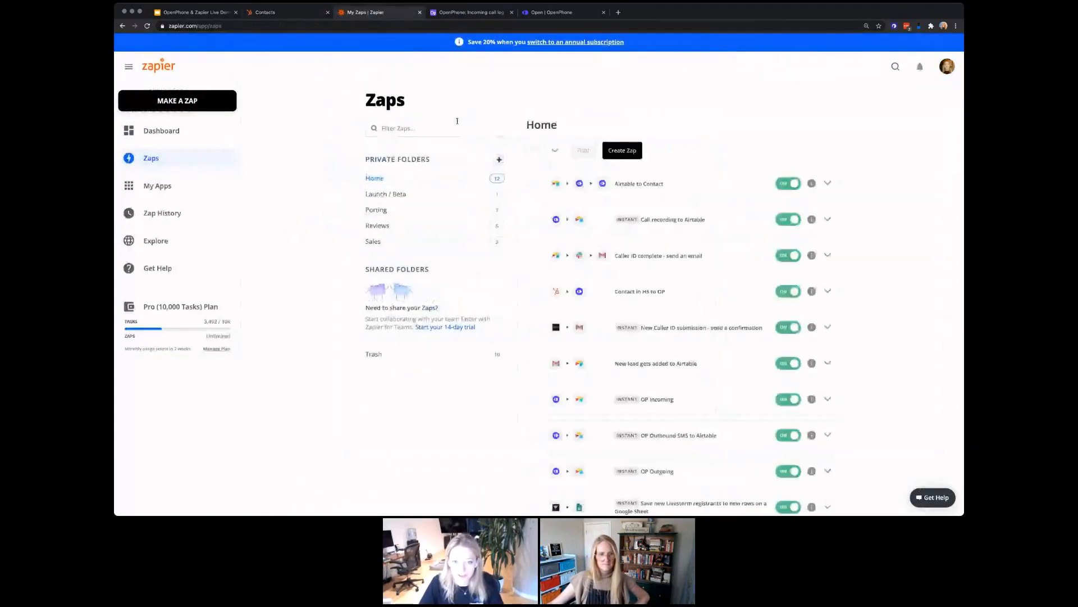
Step: Open the Contact in HS to OP zap and check its HubSpot trigger's connected account
{"action": "left_click", "coordinate": [638, 292]}
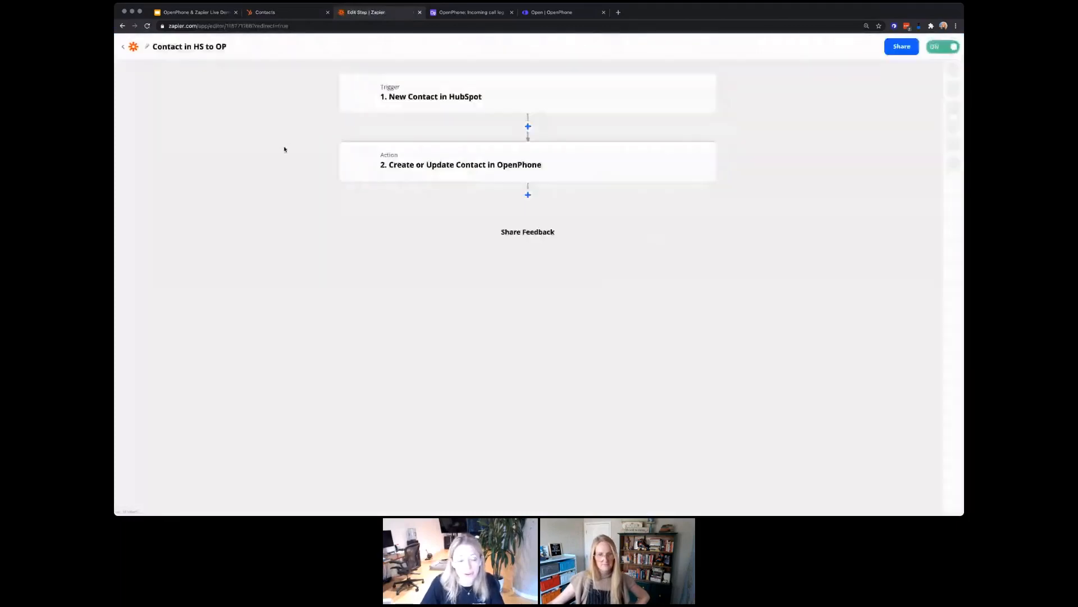
{"action": "left_click", "coordinate": [459, 97]}
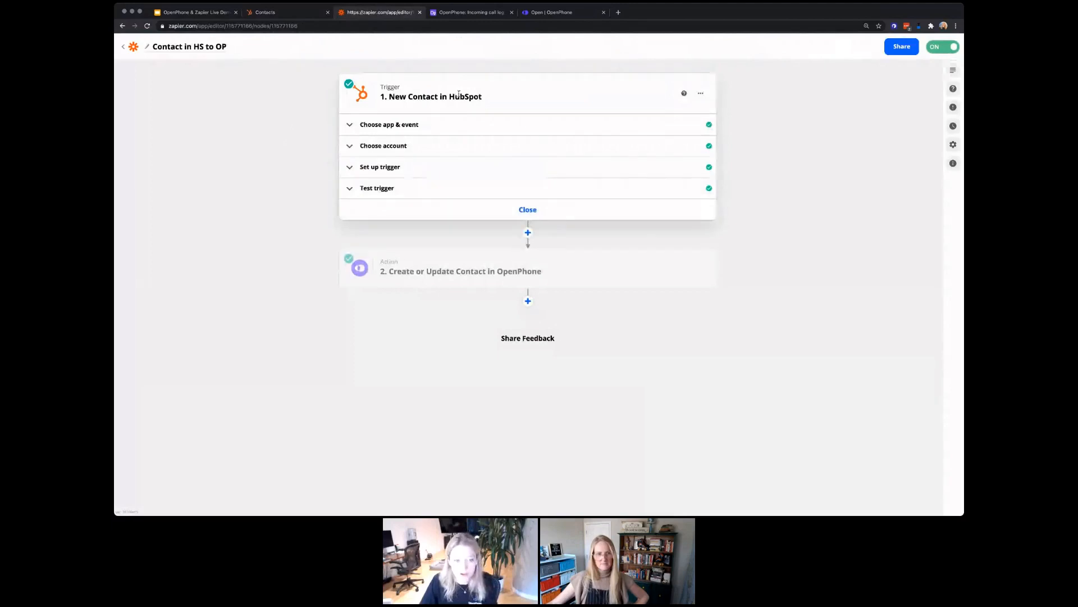
{"action": "mouse_move", "coordinate": [487, 268]}
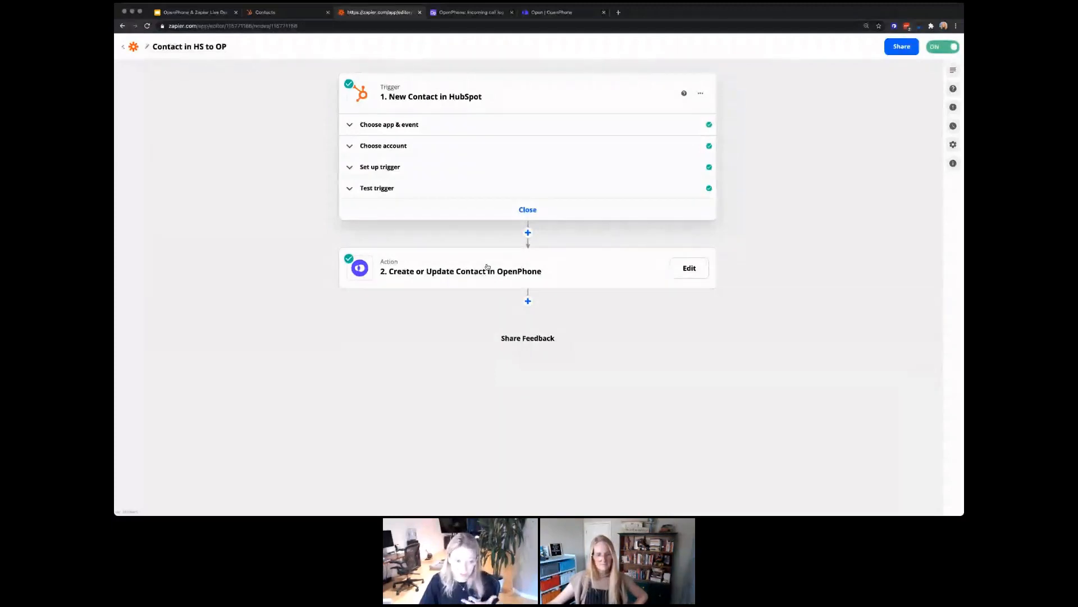
{"action": "left_click", "coordinate": [426, 141]}
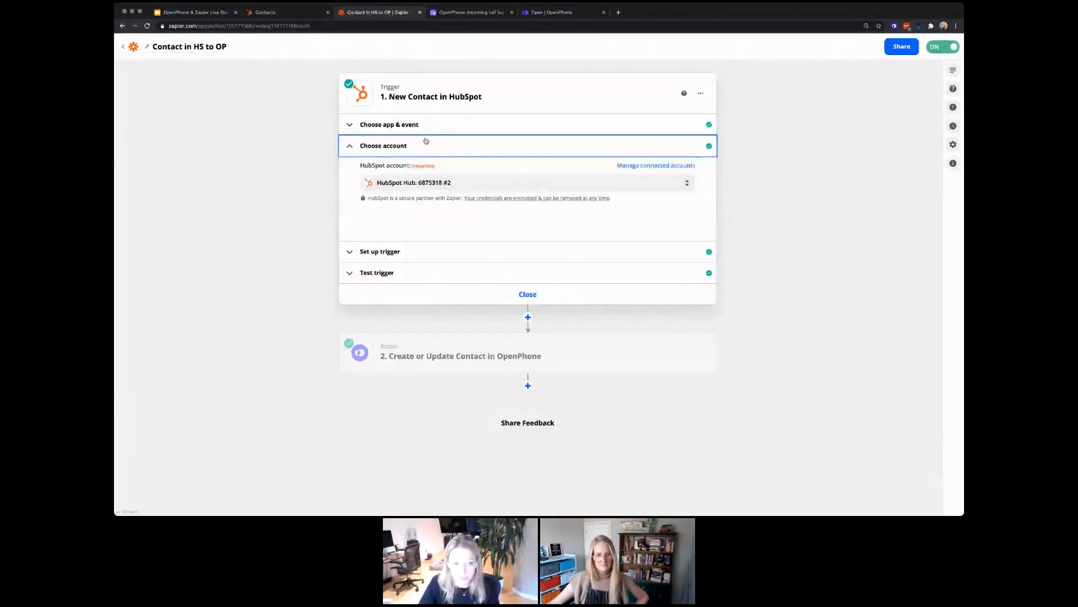
{"action": "left_click", "coordinate": [427, 141]}
Step: Review the trigger's properties and sample contact, then expand the OpenPhone Create or Update Contact step
{"action": "left_click", "coordinate": [412, 169]}
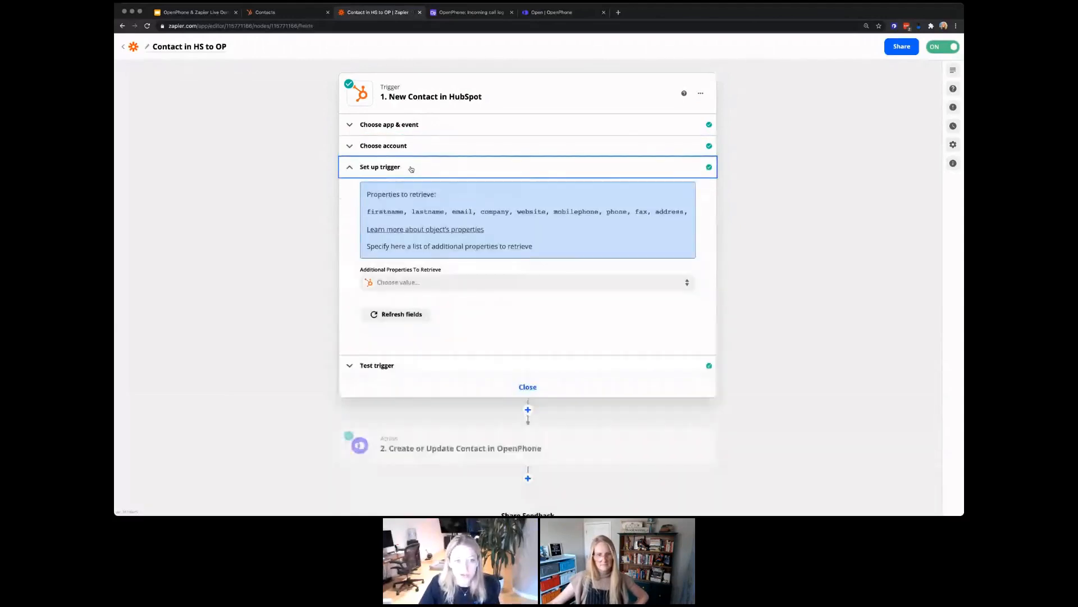
{"action": "left_click", "coordinate": [406, 169]}
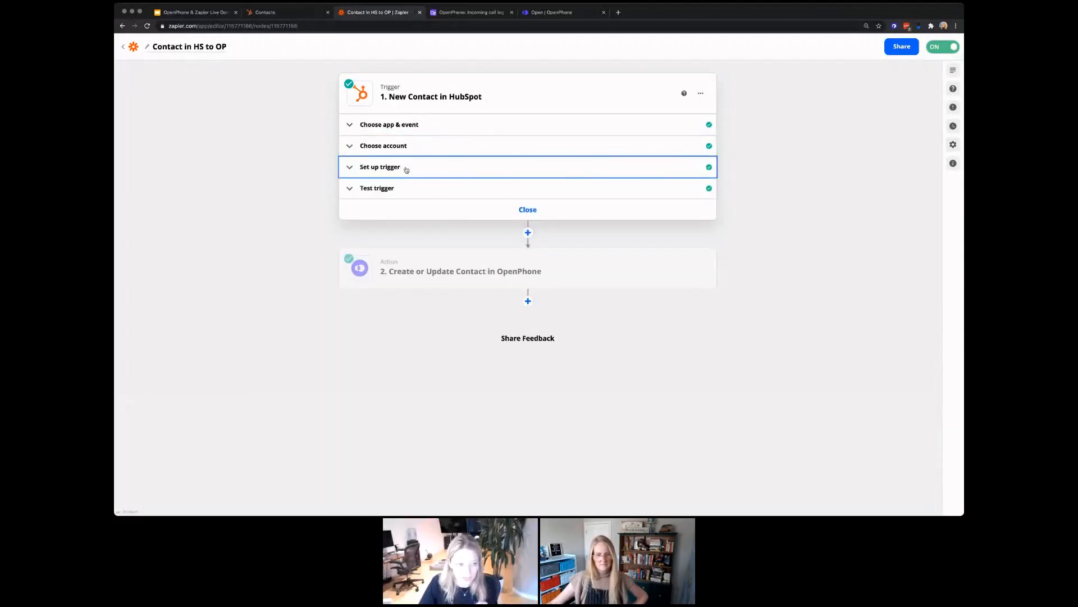
{"action": "left_click", "coordinate": [406, 191]}
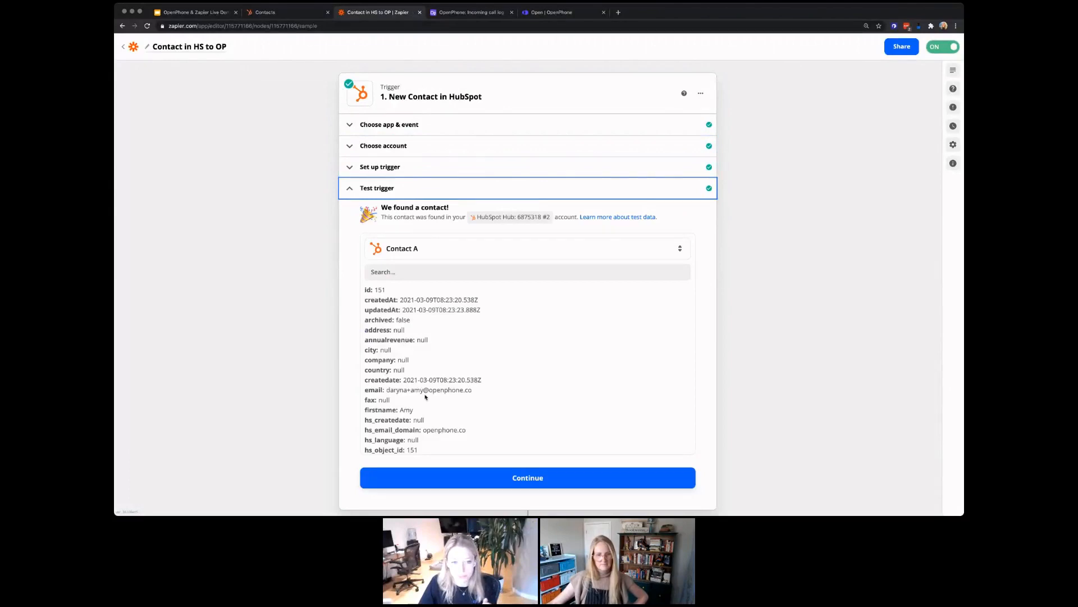
{"action": "left_click", "coordinate": [405, 191]}
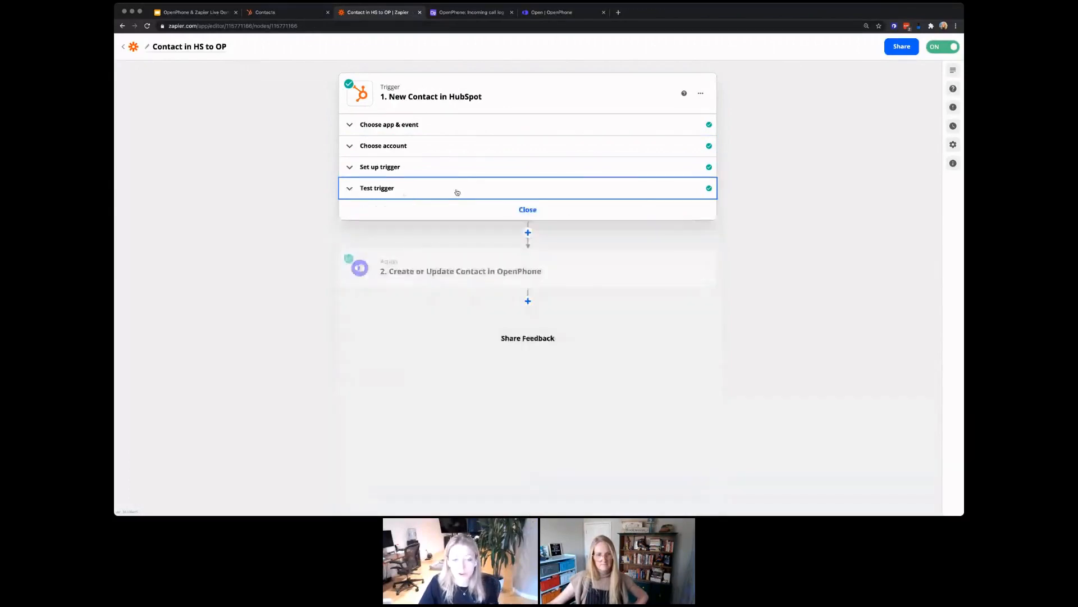
{"action": "left_click", "coordinate": [478, 270]}
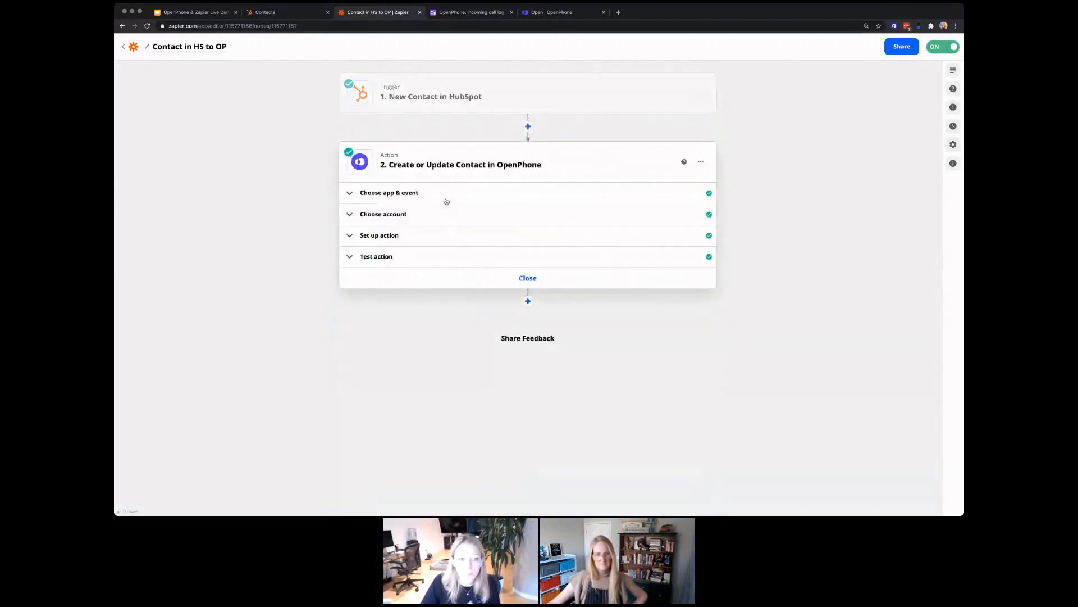
Step: Review the OpenPhone action's HubSpot field mappings, close the step, and return to HubSpot Contacts
{"action": "left_click", "coordinate": [413, 235]}
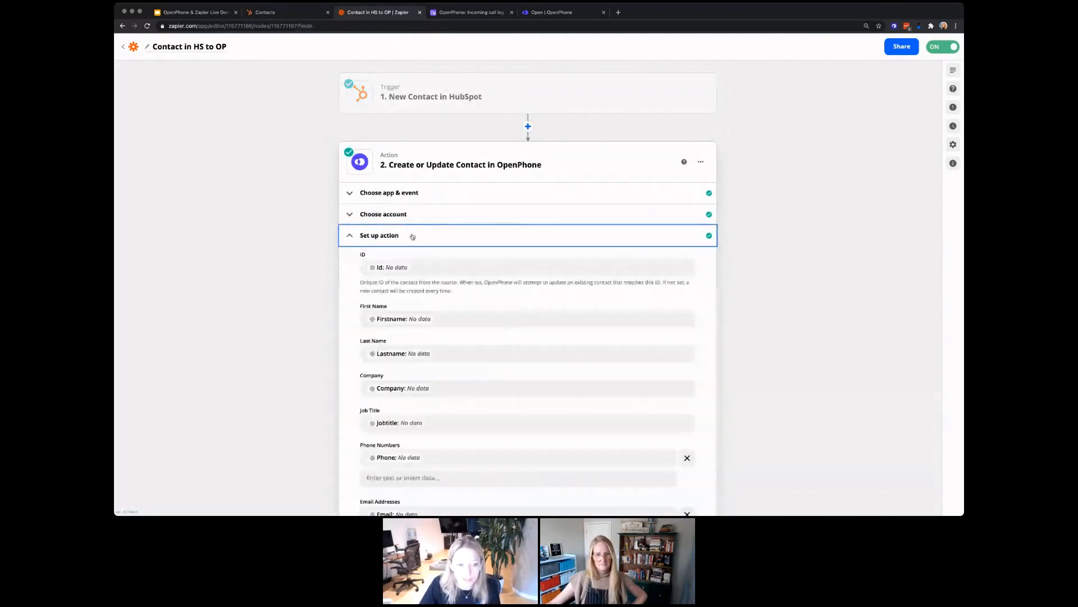
{"action": "scroll", "coordinate": [497, 255], "scroll_direction": "down", "scroll_amount": 3}
{"action": "scroll", "coordinate": [463, 164], "scroll_direction": "up", "scroll_amount": 1}
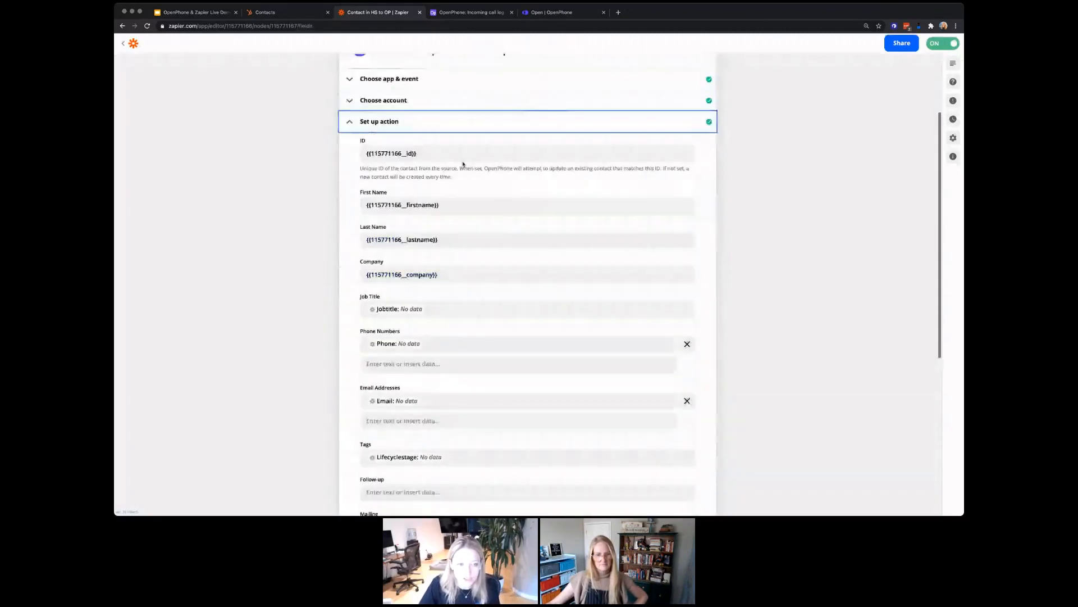
{"action": "scroll", "coordinate": [428, 337], "scroll_direction": "down", "scroll_amount": 2}
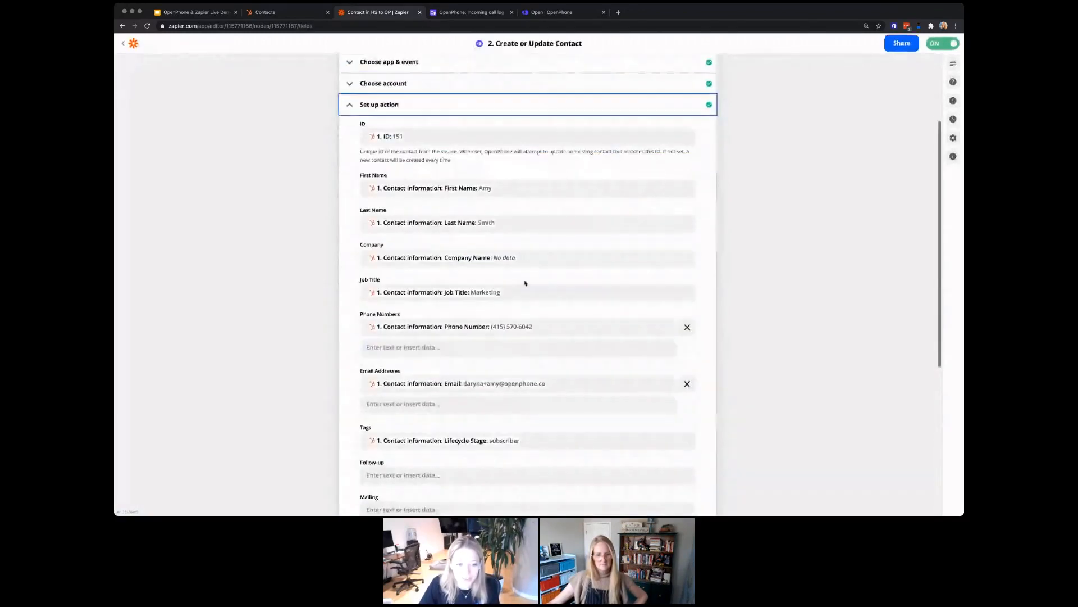
{"action": "scroll", "coordinate": [532, 260], "scroll_direction": "up", "scroll_amount": 1}
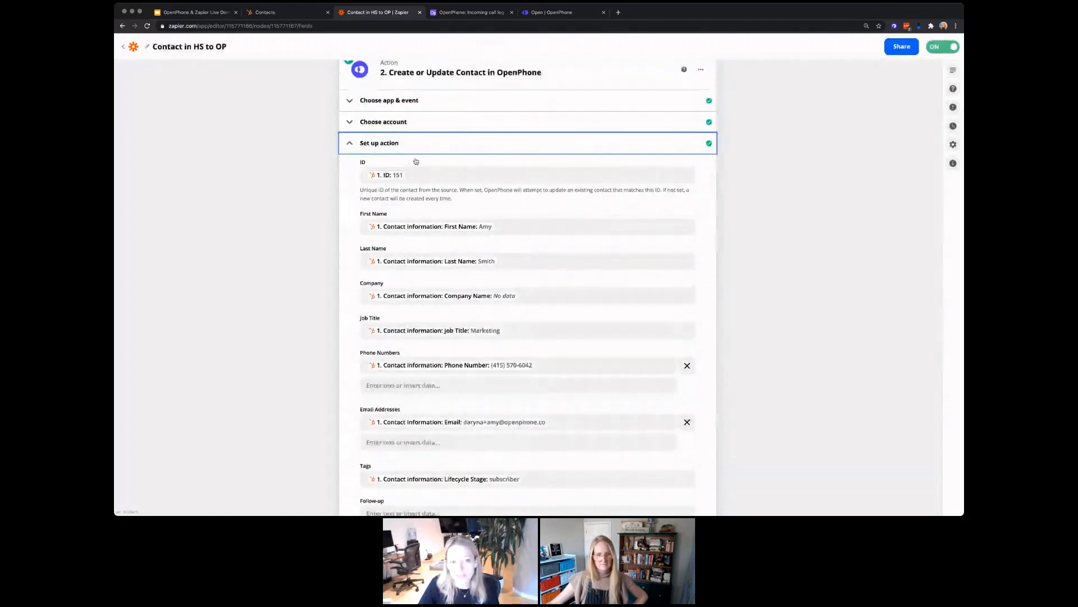
{"action": "scroll", "coordinate": [416, 159], "scroll_direction": "down", "scroll_amount": 1}
{"action": "scroll", "coordinate": [424, 161], "scroll_direction": "down", "scroll_amount": 1}
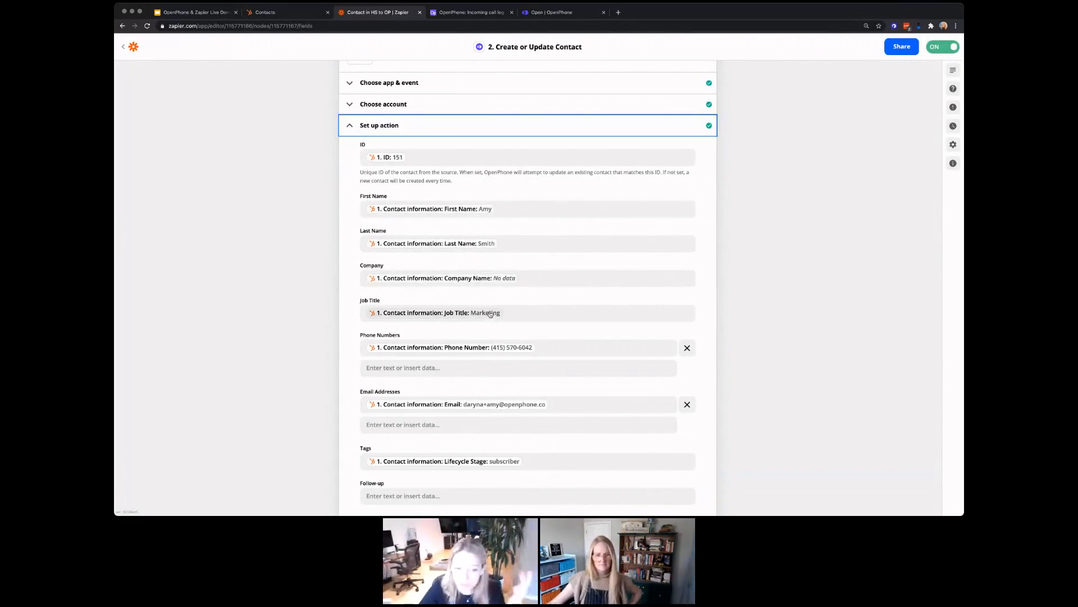
{"action": "scroll", "coordinate": [482, 346], "scroll_direction": "down", "scroll_amount": 3}
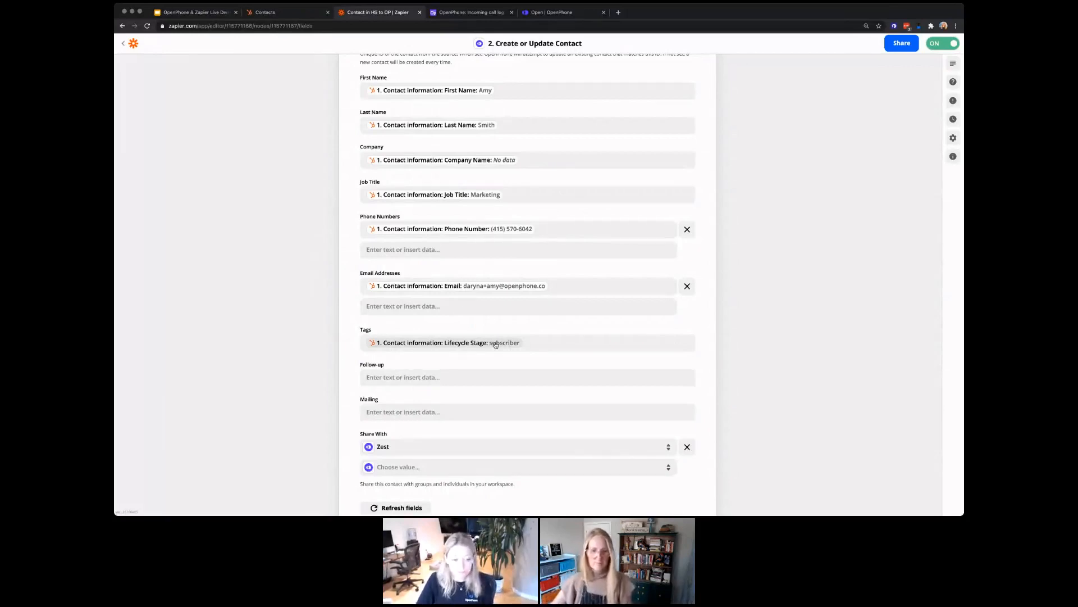
{"action": "scroll", "coordinate": [495, 345], "scroll_direction": "down", "scroll_amount": 1}
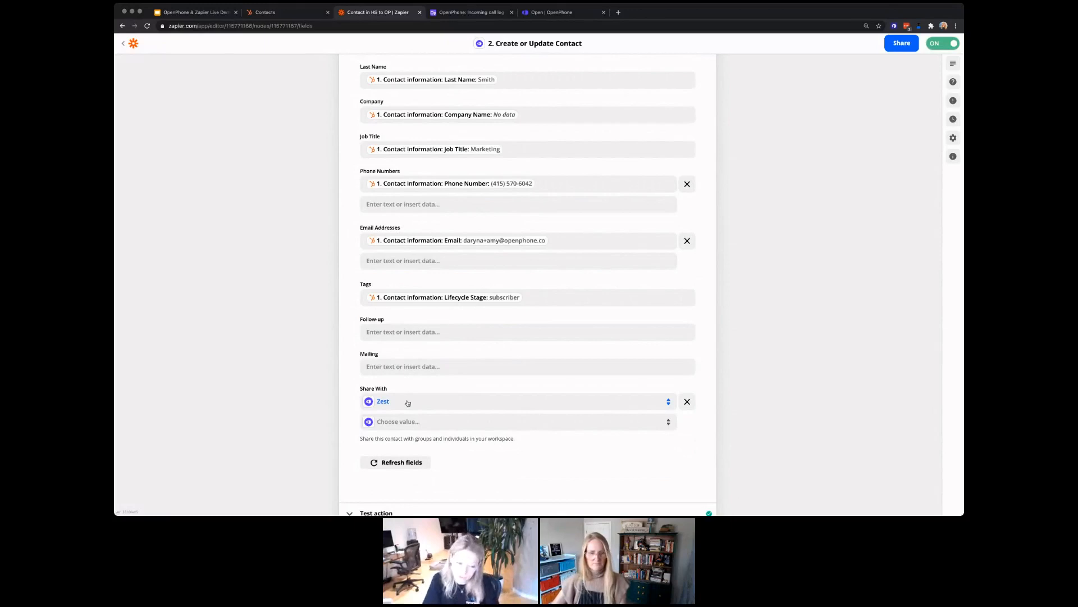
{"action": "scroll", "coordinate": [427, 393], "scroll_direction": "down", "scroll_amount": 3}
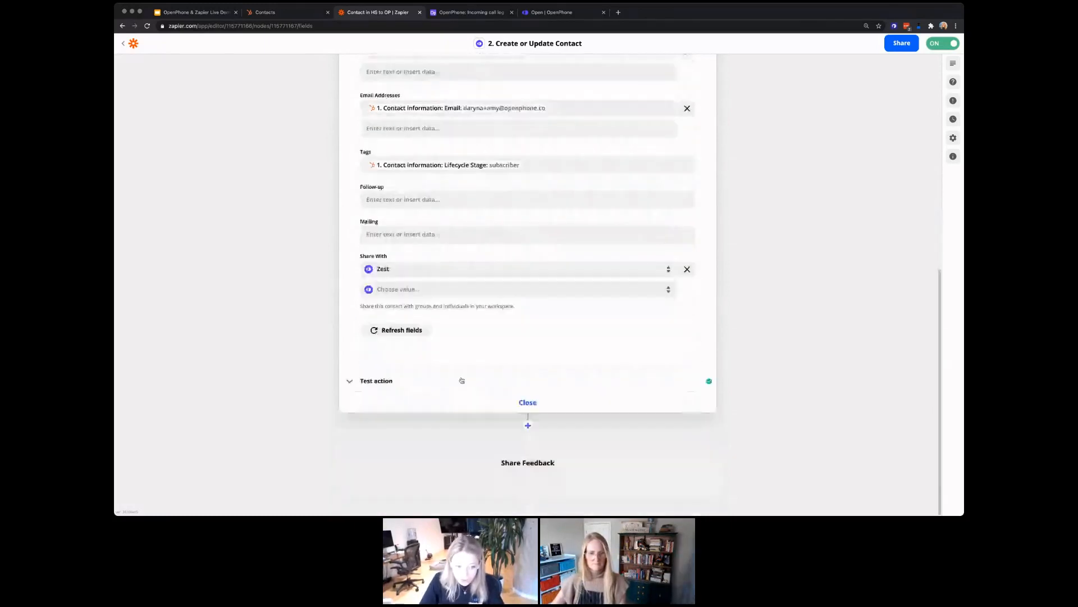
{"action": "scroll", "coordinate": [494, 410], "scroll_direction": "up", "scroll_amount": 9}
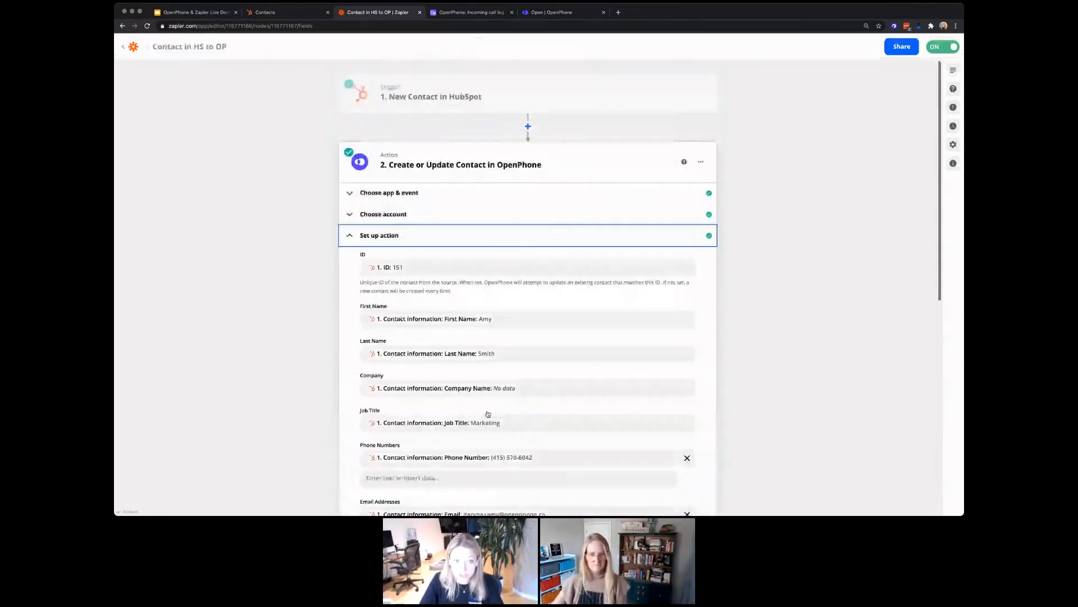
{"action": "scroll", "coordinate": [488, 414], "scroll_direction": "down", "scroll_amount": 9}
{"action": "left_click", "coordinate": [509, 401]}
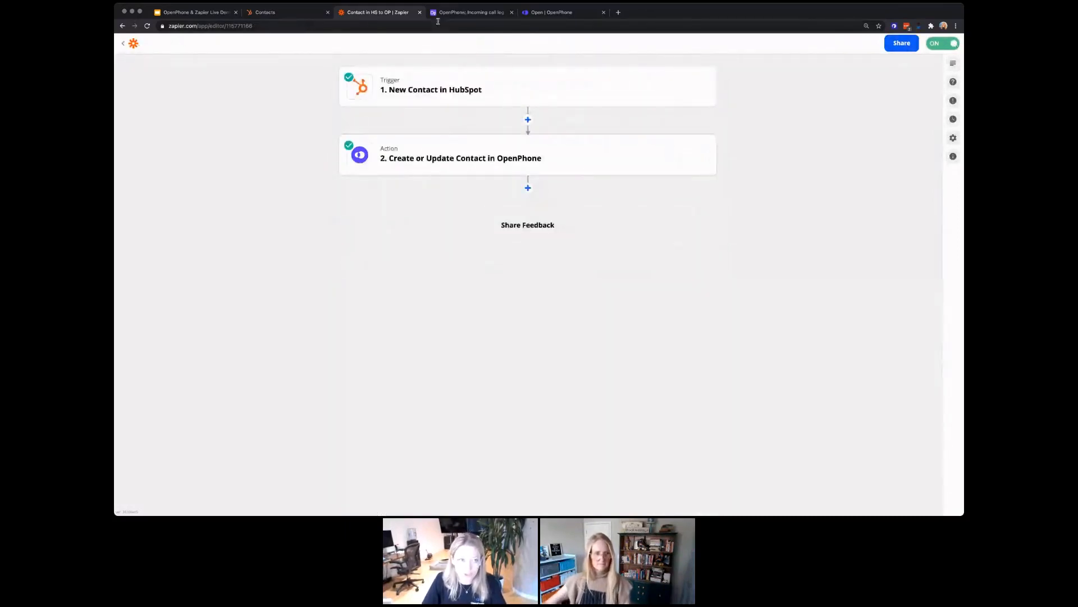
{"action": "left_click", "coordinate": [261, 13]}
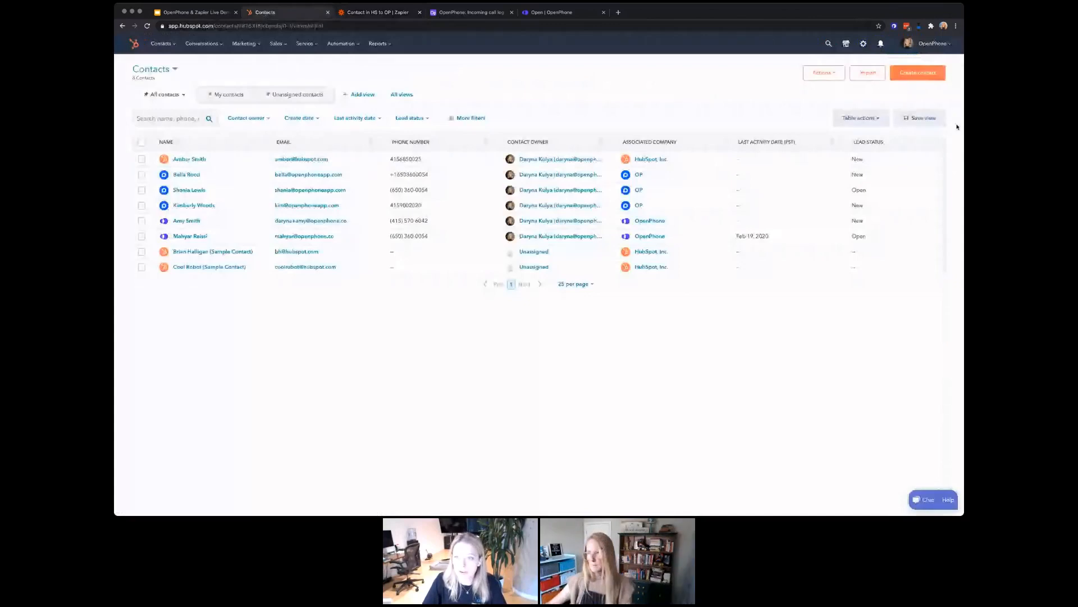
Step: Start a new HubSpot contact with the test email address, first name and last name
{"action": "left_click", "coordinate": [921, 74]}
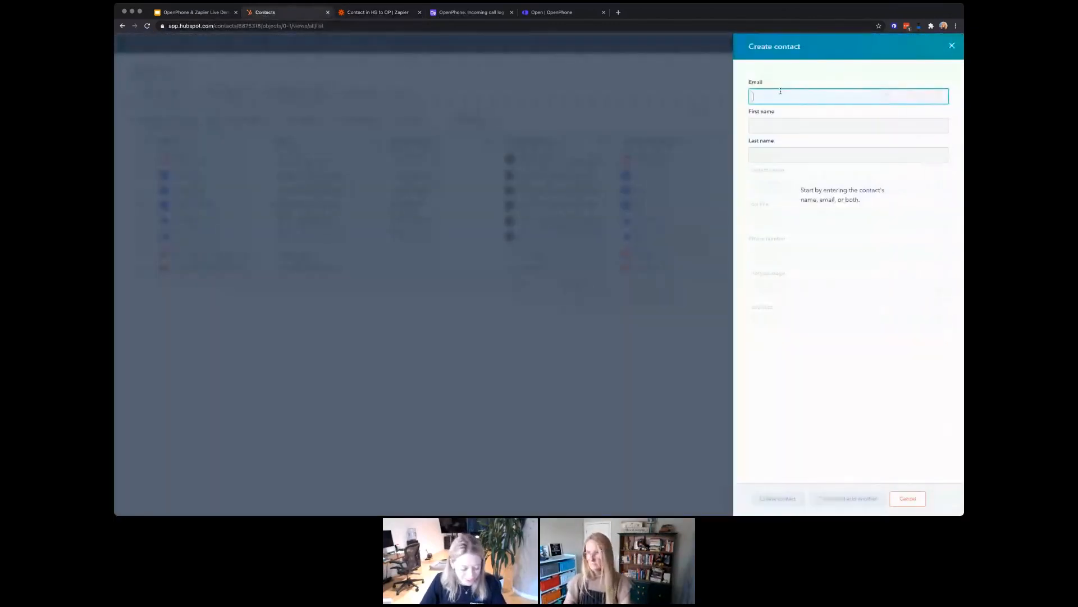
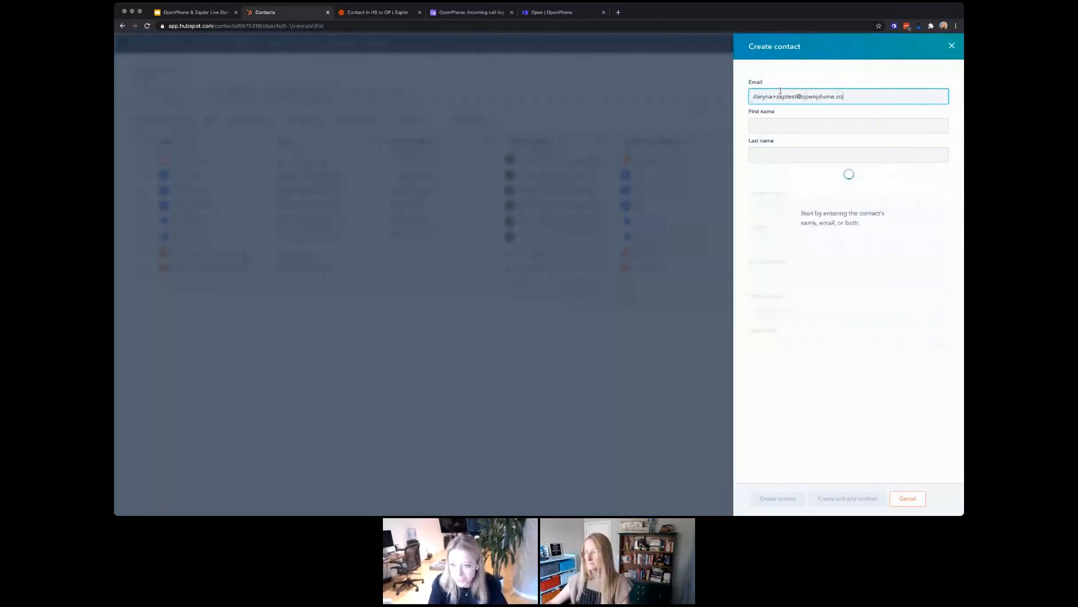
{"action": "key", "text": "Tab"}
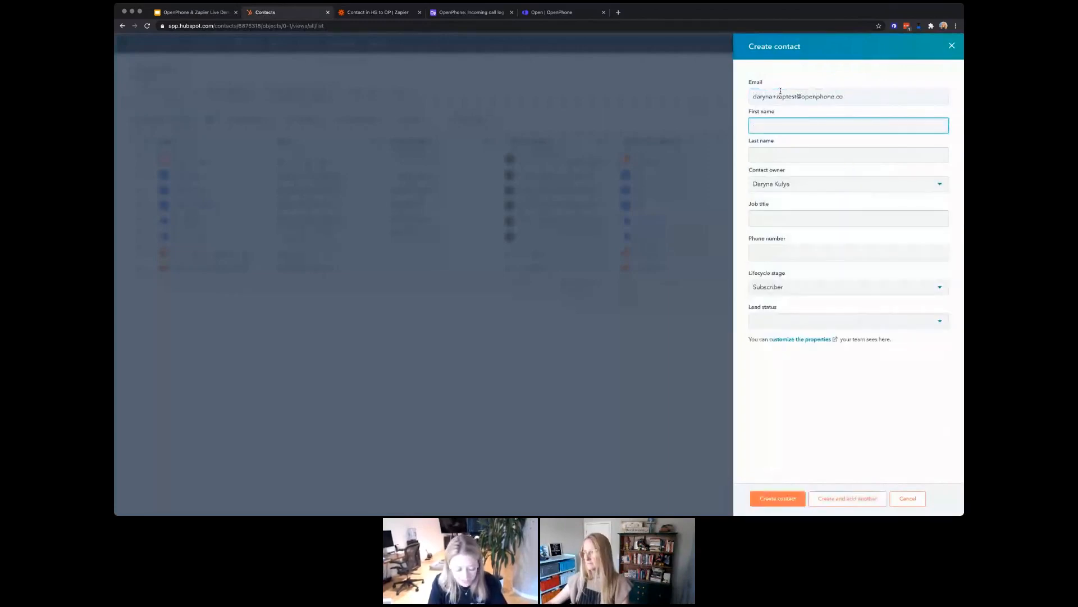
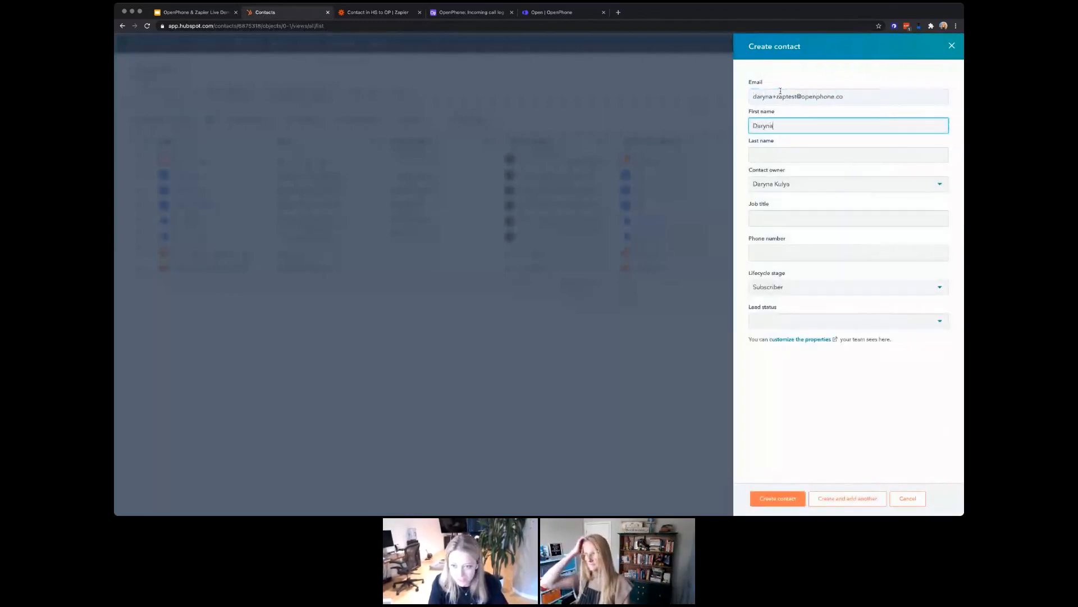
{"action": "key", "text": "Tab"}
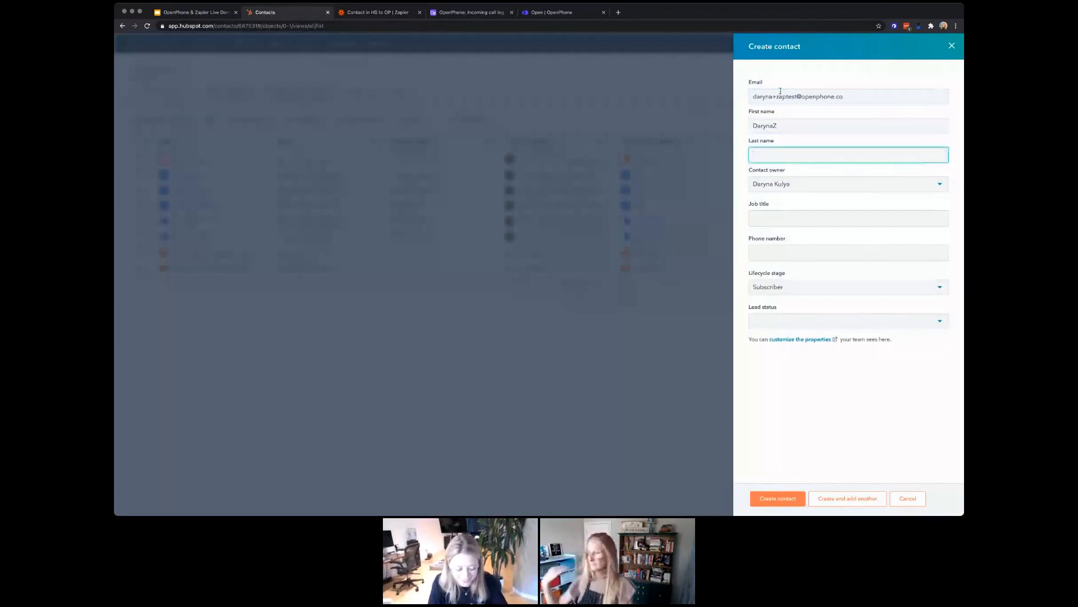
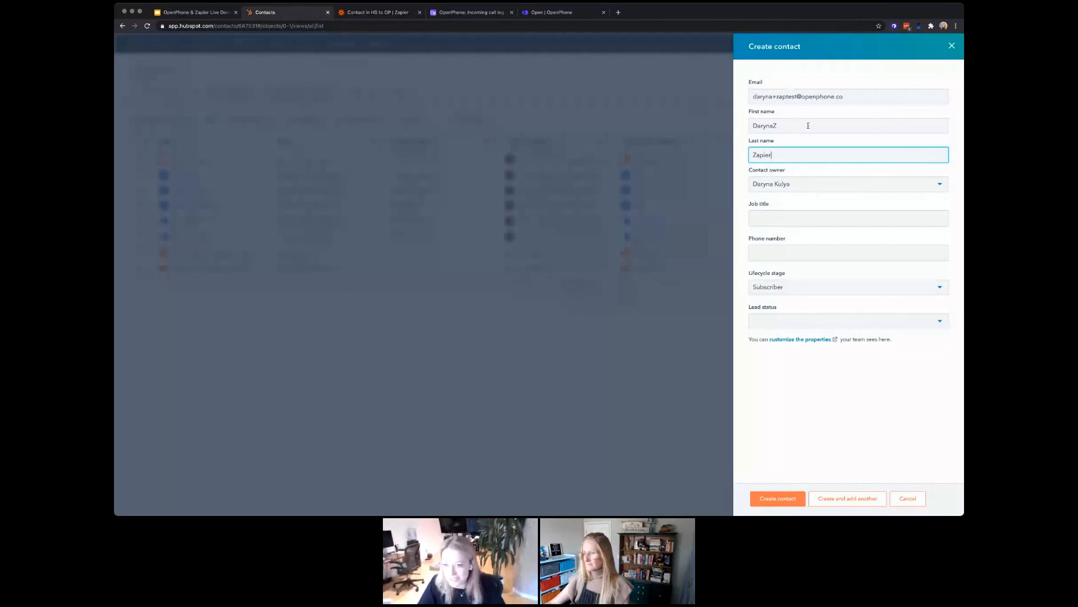
Step: Give the contact job title Marketing and a phone number, then create it
{"action": "left_click", "coordinate": [788, 219]}
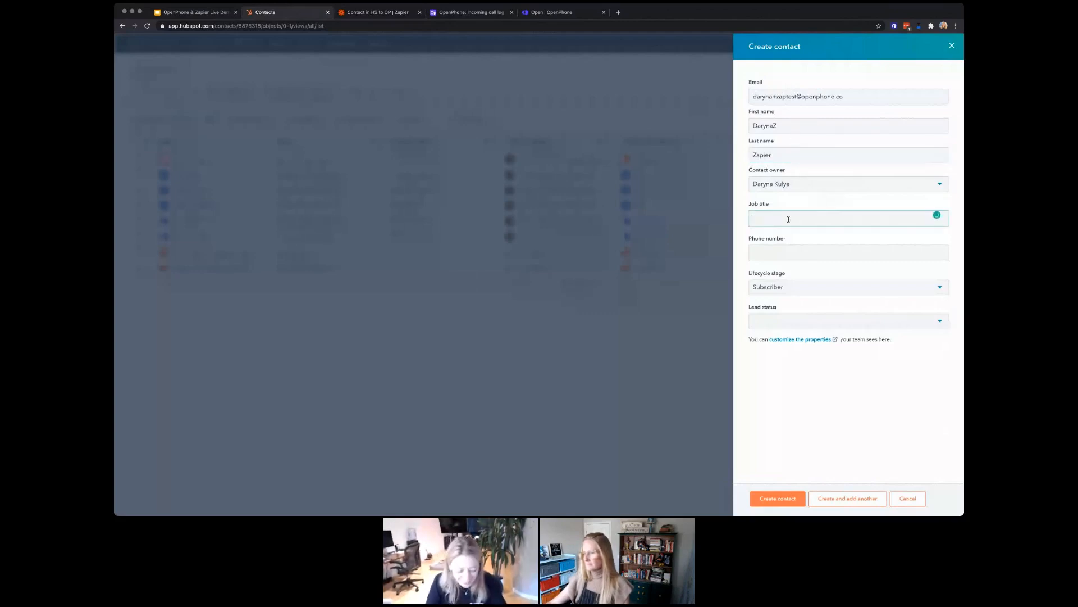
{"action": "type", "text": "Marker"}
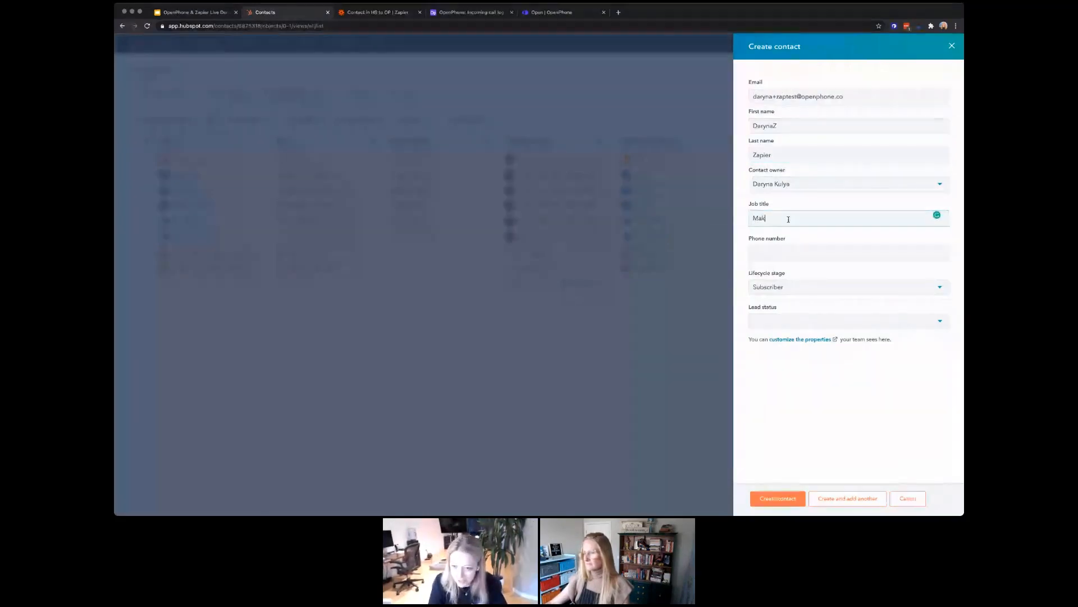
{"action": "key", "text": "BackSpace"}
{"action": "type", "text": "ting"}
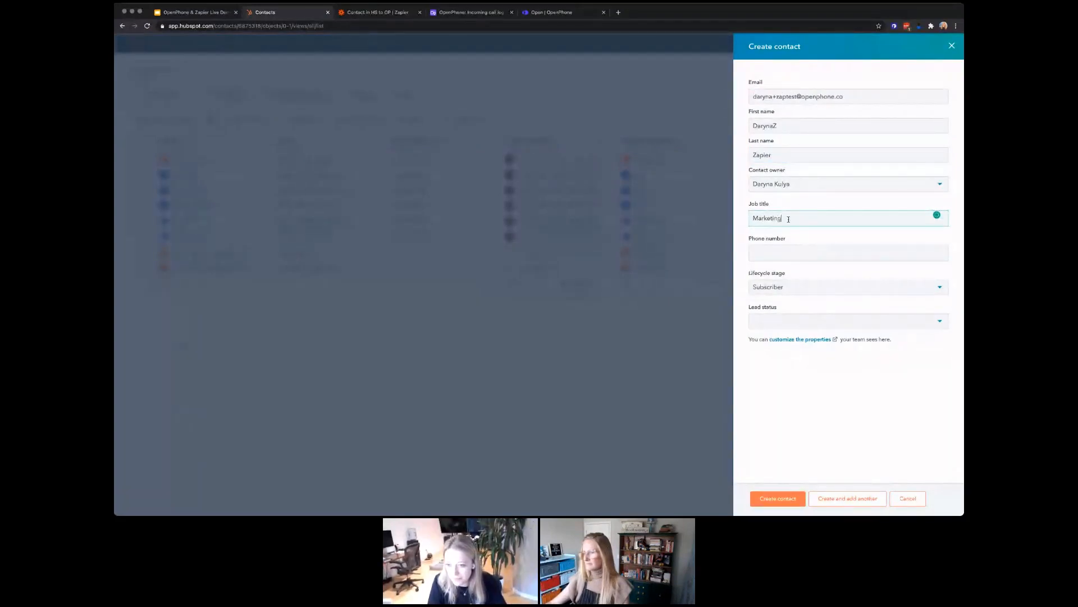
{"action": "key", "text": "Tab"}
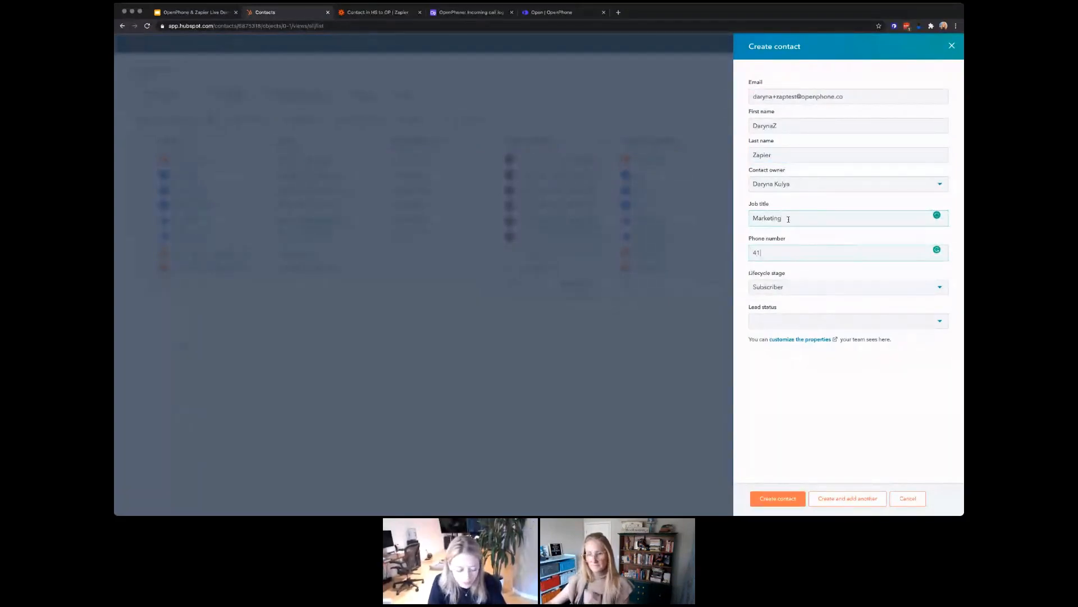
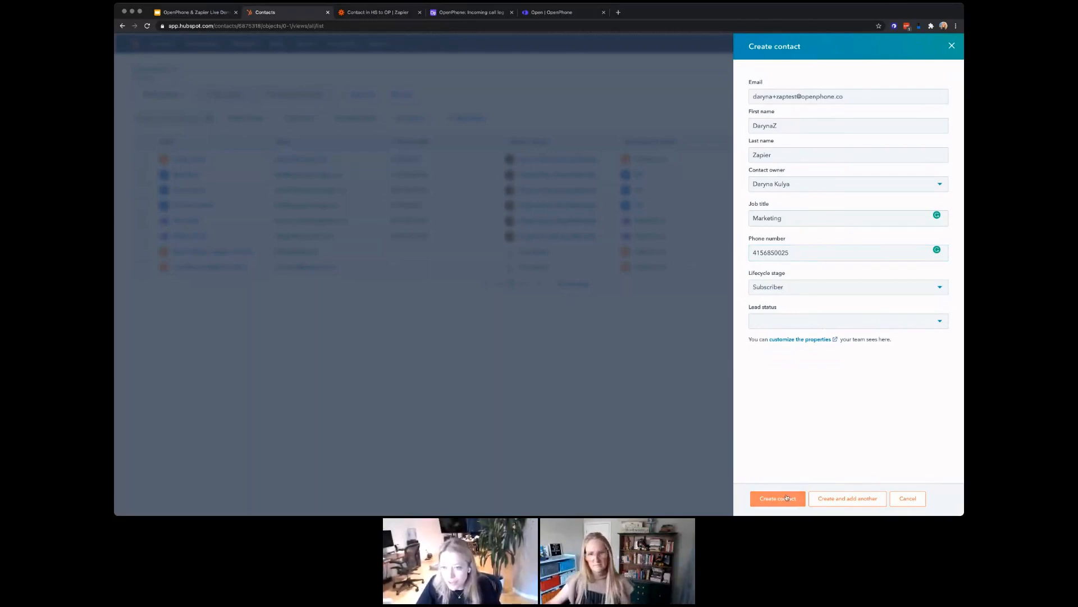
{"action": "left_click", "coordinate": [786, 497]}
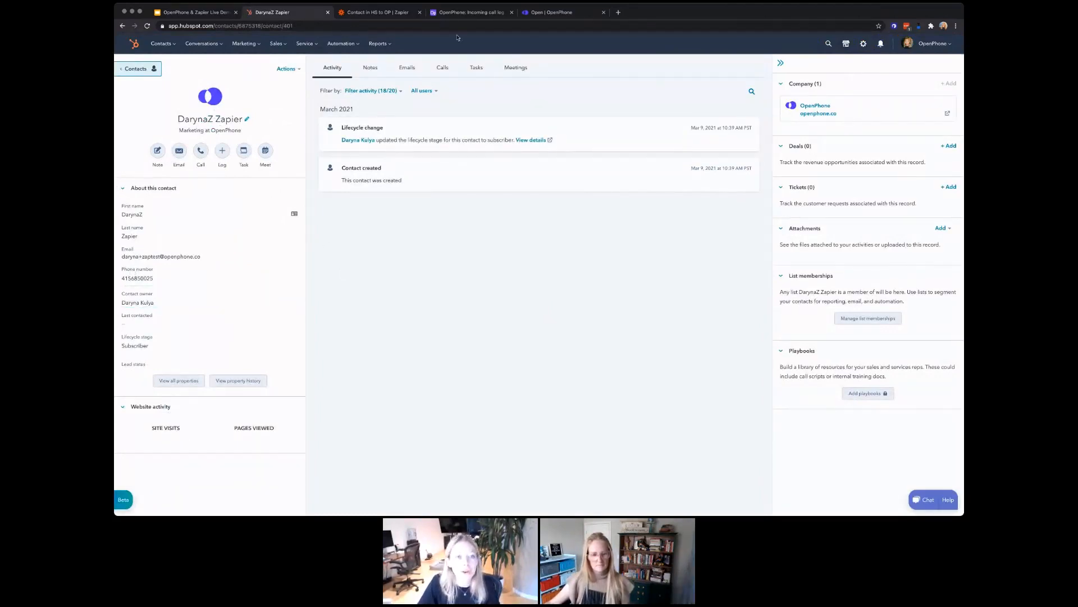
Step: Review the HubSpot trigger and OpenPhone action steps of the Contact in HS to OP zap, then return to the zaps list
{"action": "left_click", "coordinate": [394, 12]}
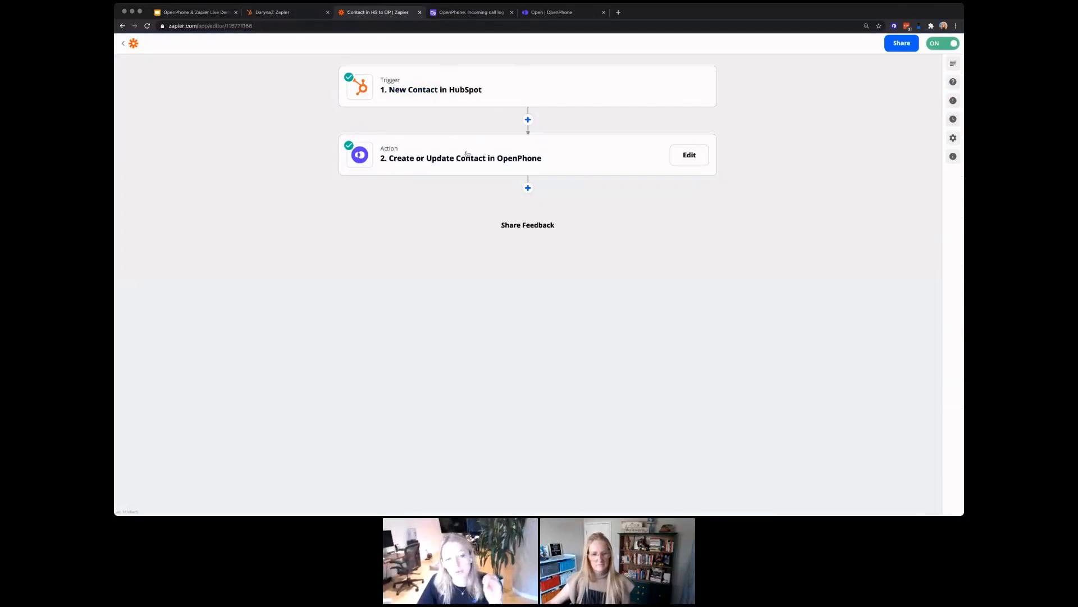
{"action": "left_click", "coordinate": [466, 156]}
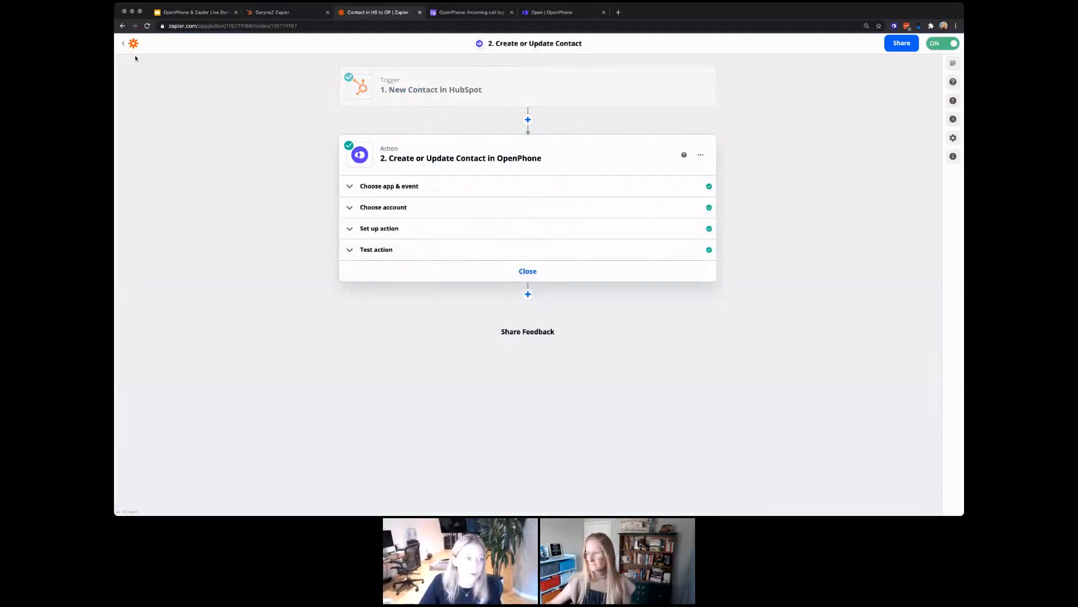
{"action": "left_click_drag", "start_coordinate": [564, 14], "coordinate": [472, 13]}
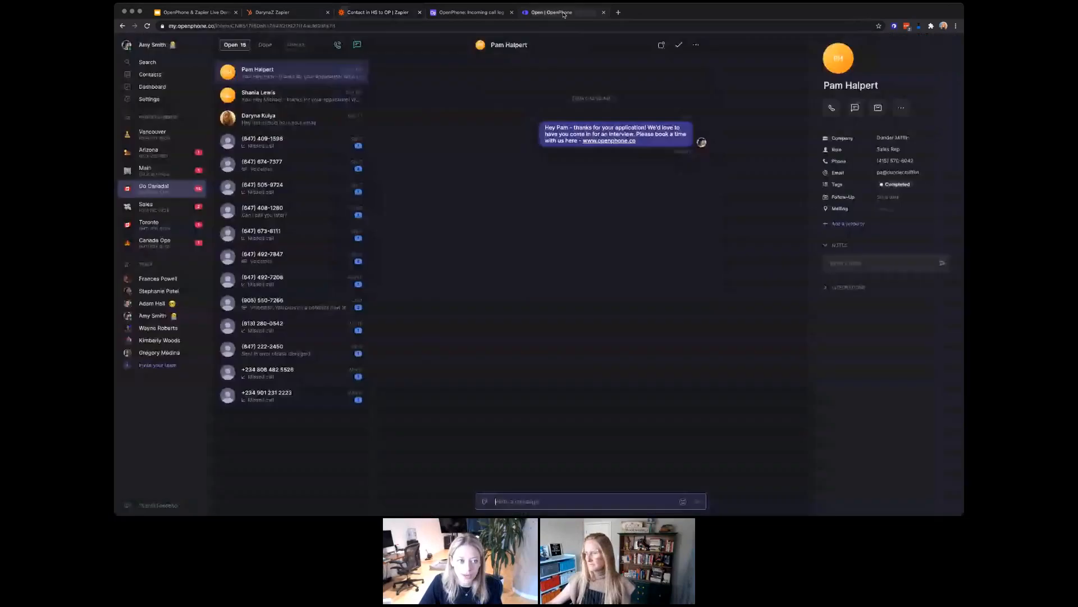
{"action": "left_click", "coordinate": [385, 15]}
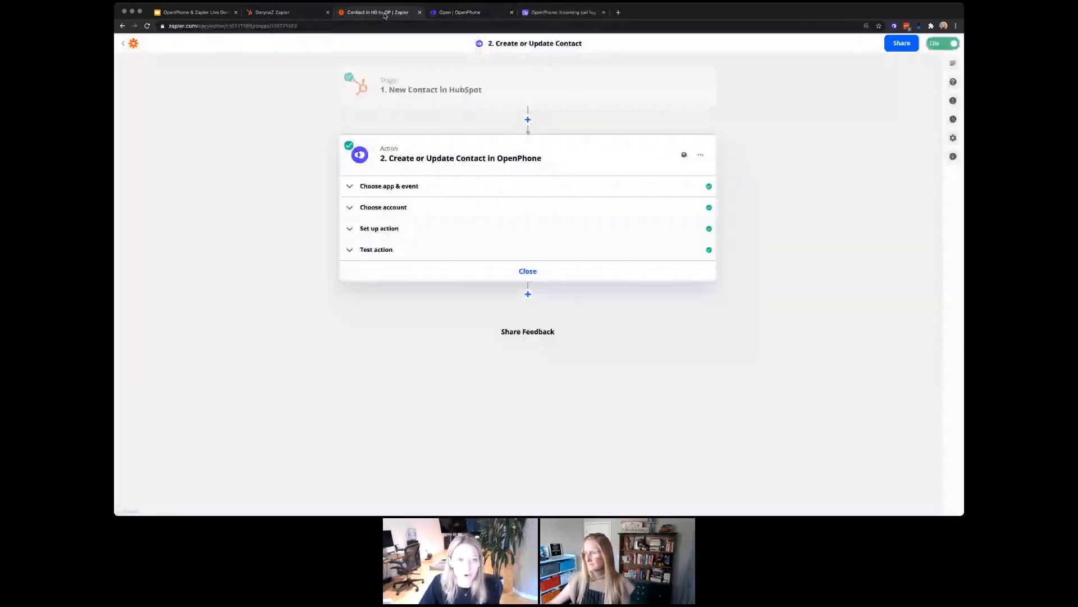
{"action": "left_click", "coordinate": [425, 91]}
{"action": "left_click", "coordinate": [422, 265]}
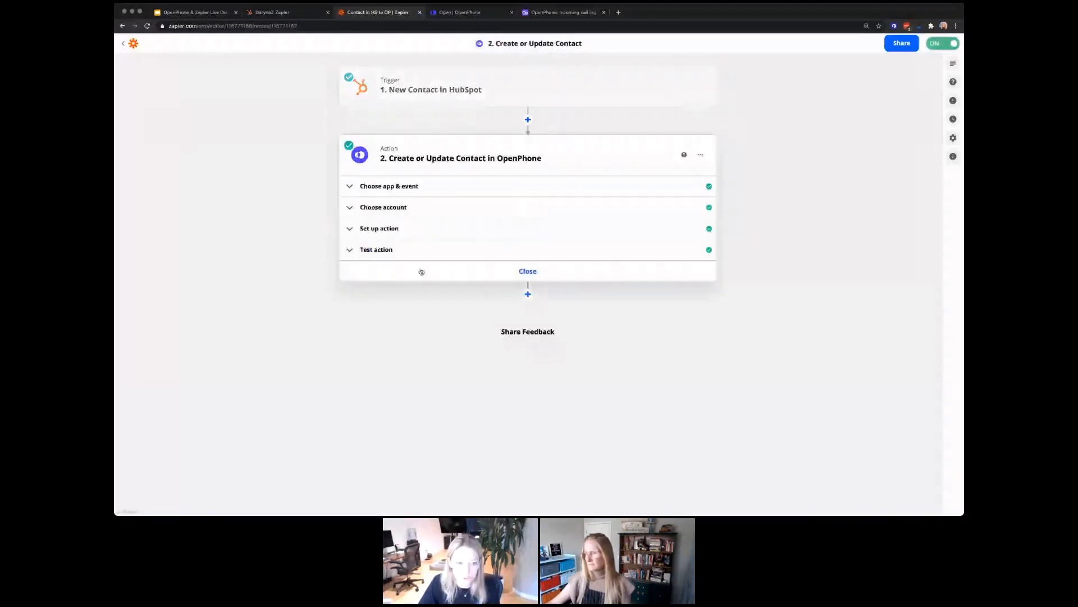
{"action": "left_click", "coordinate": [411, 209]}
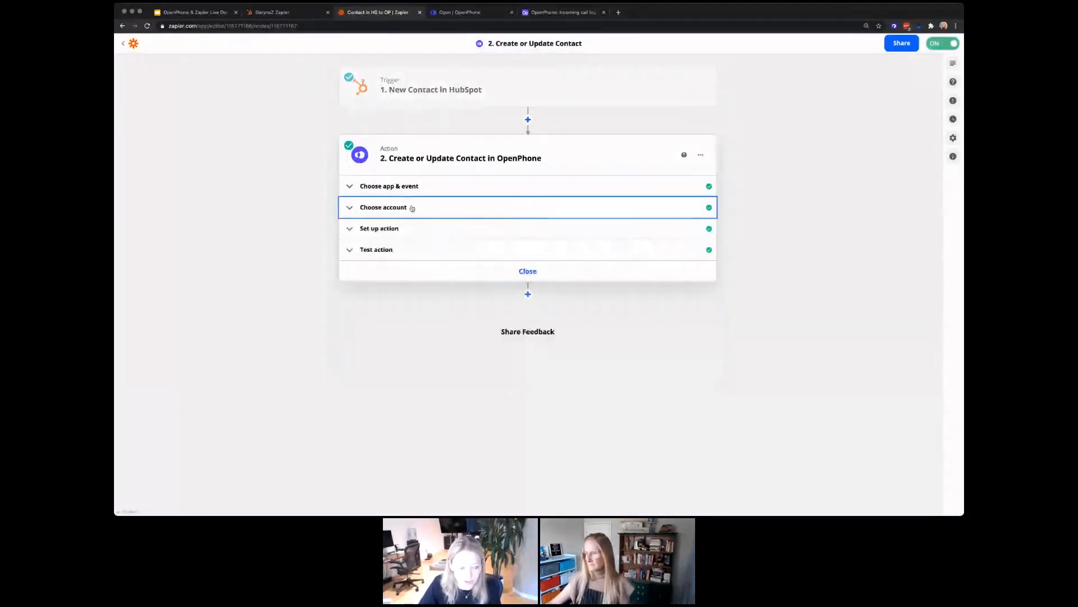
{"action": "left_click", "coordinate": [121, 46]}
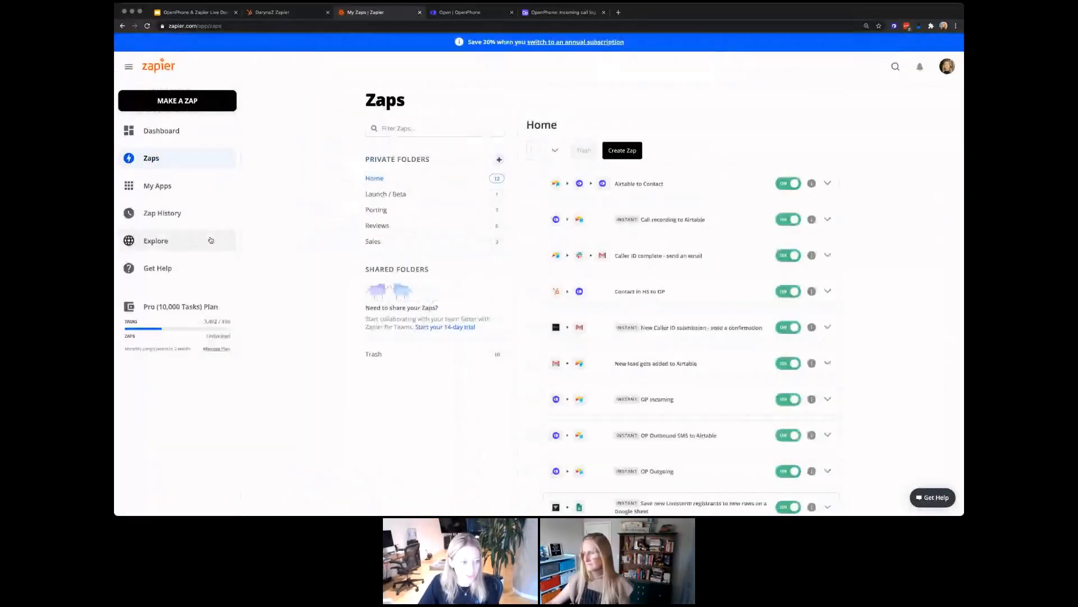
Step: Open Zap History and view the list of individual zap runs
{"action": "left_click", "coordinate": [198, 209]}
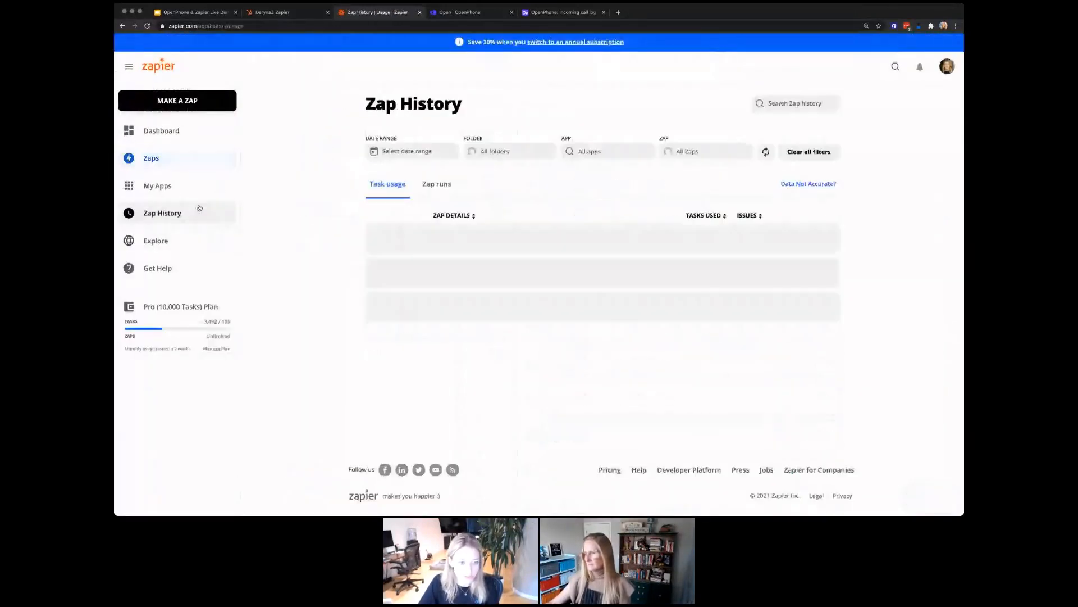
{"action": "left_click", "coordinate": [449, 185]}
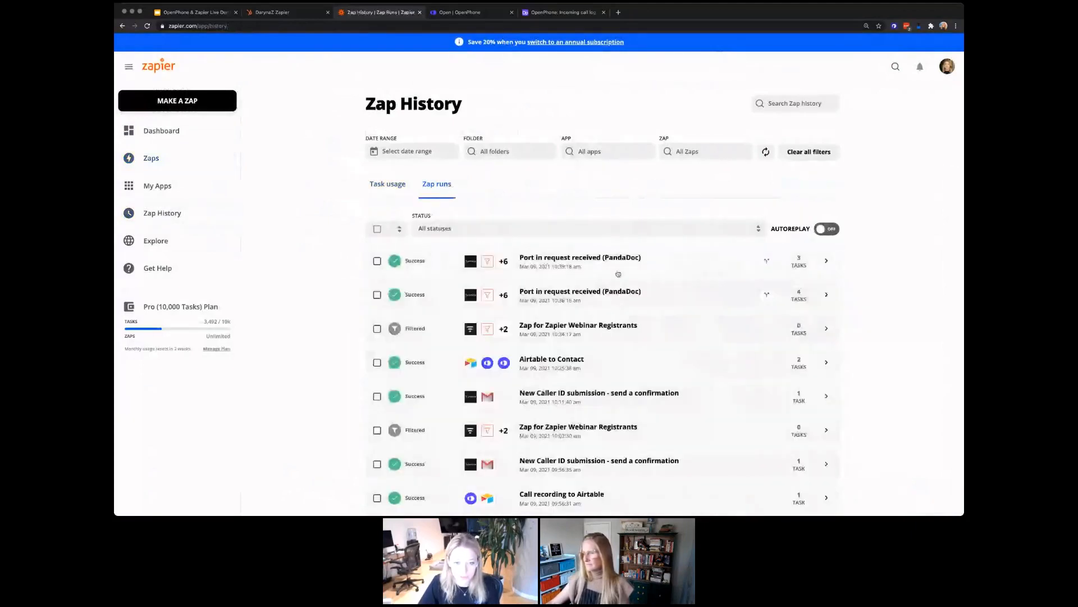
{"action": "scroll", "coordinate": [617, 274], "scroll_direction": "down", "scroll_amount": 1}
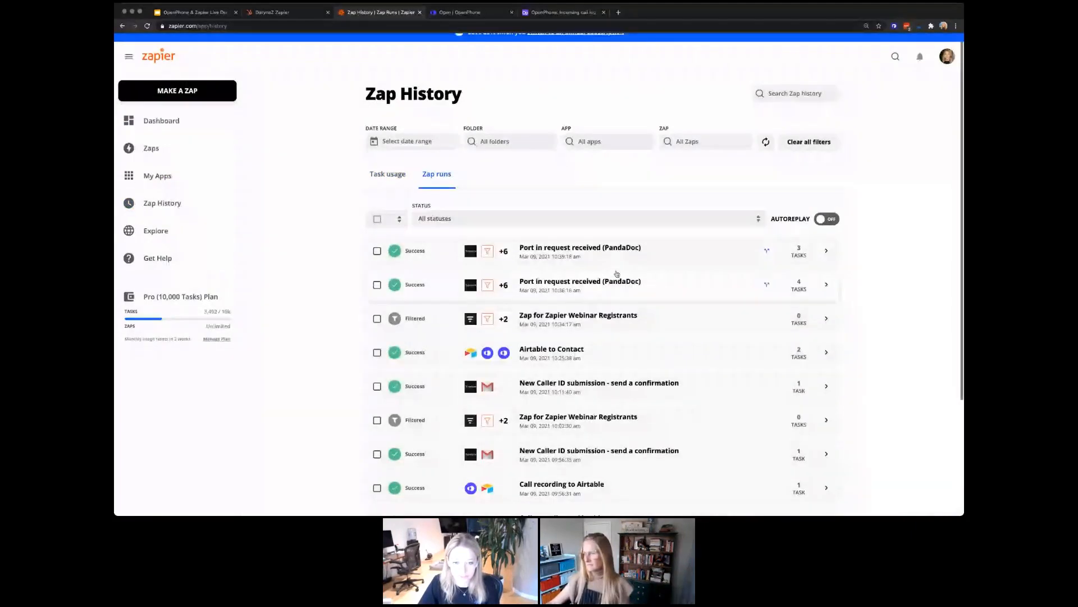
{"action": "scroll", "coordinate": [440, 226], "scroll_direction": "up", "scroll_amount": 1}
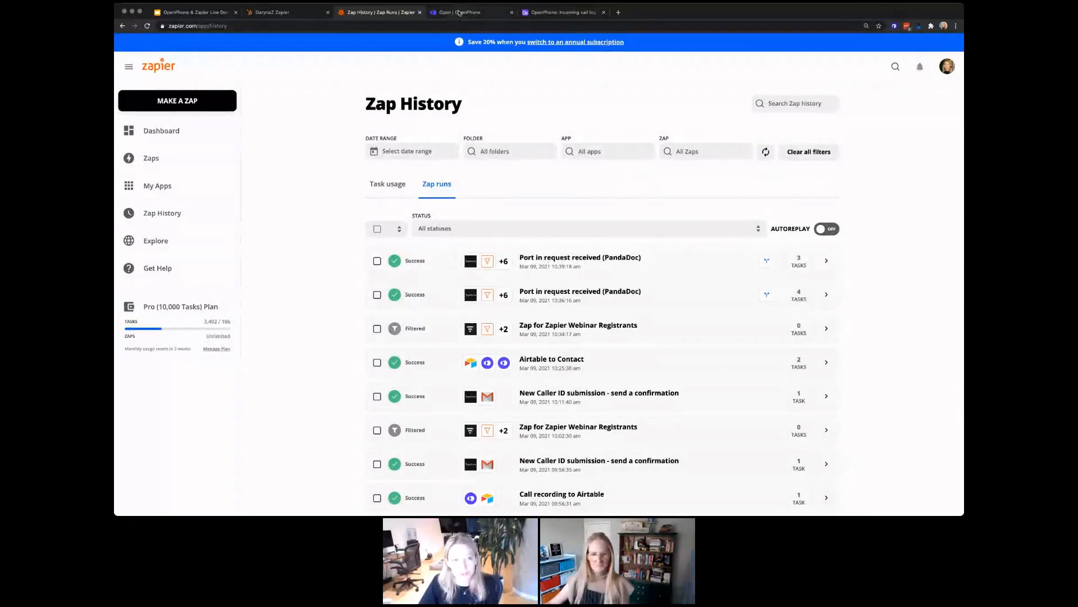
Step: Check the test contact's HubSpot record, then reload Zap History to show the new run
{"action": "left_click", "coordinate": [459, 10]}
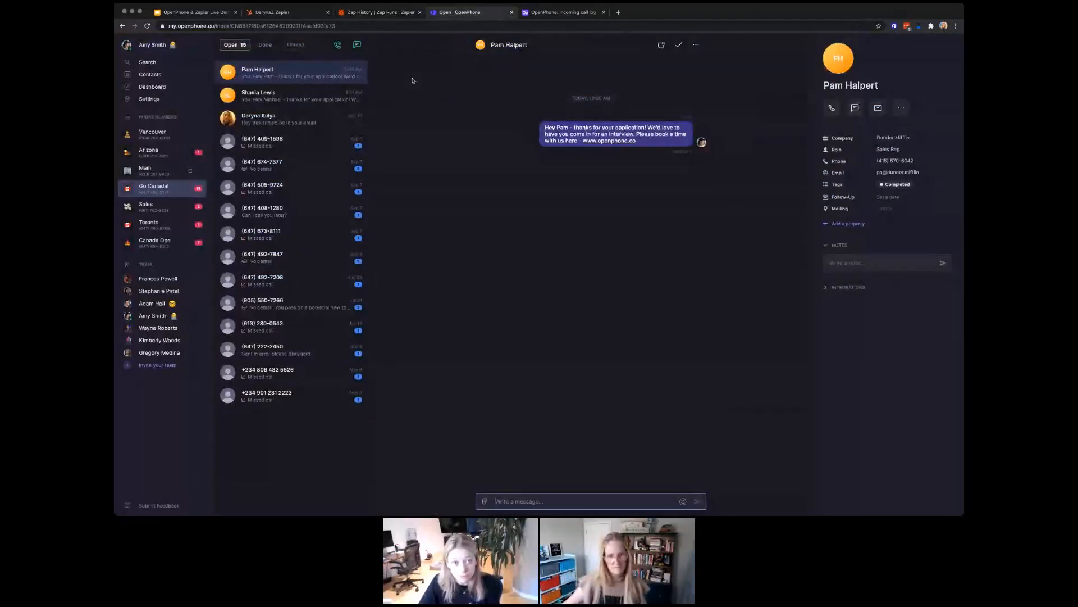
{"action": "left_click", "coordinate": [264, 14]}
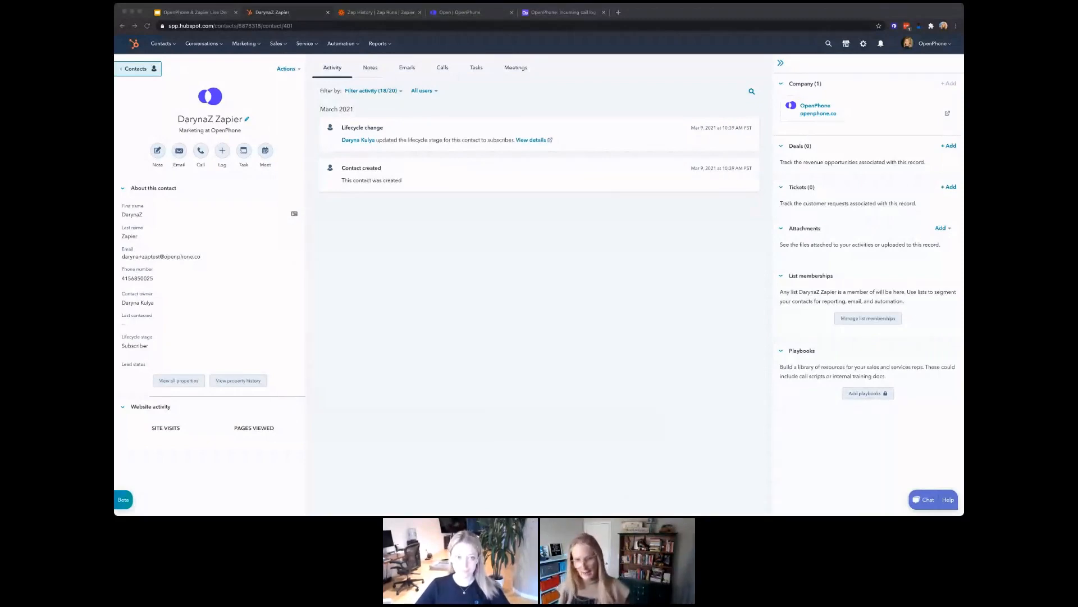
{"action": "left_click", "coordinate": [355, 16]}
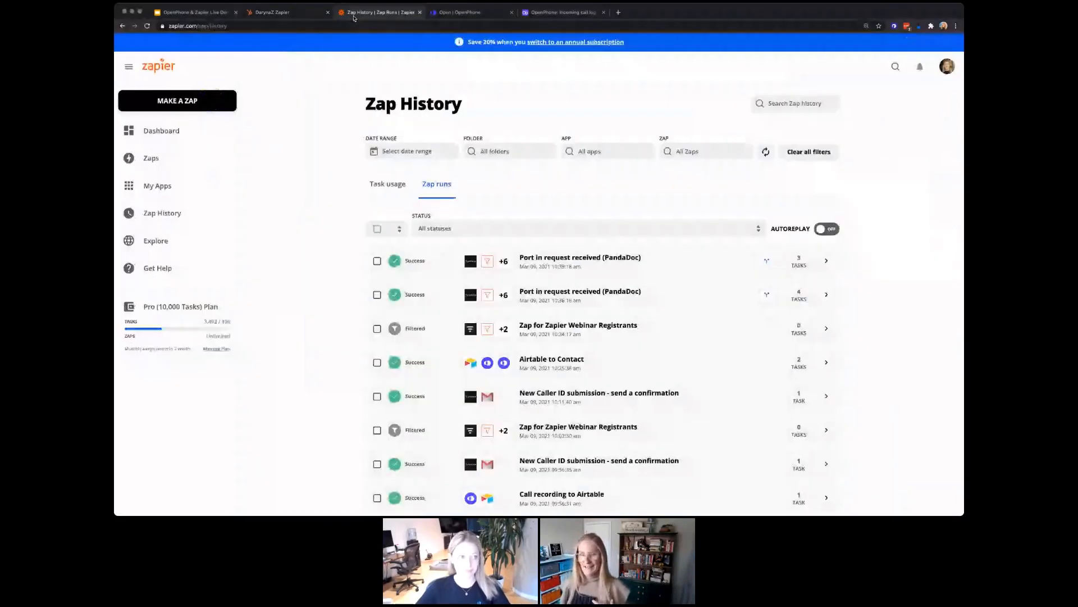
{"action": "key", "text": "super+r"}
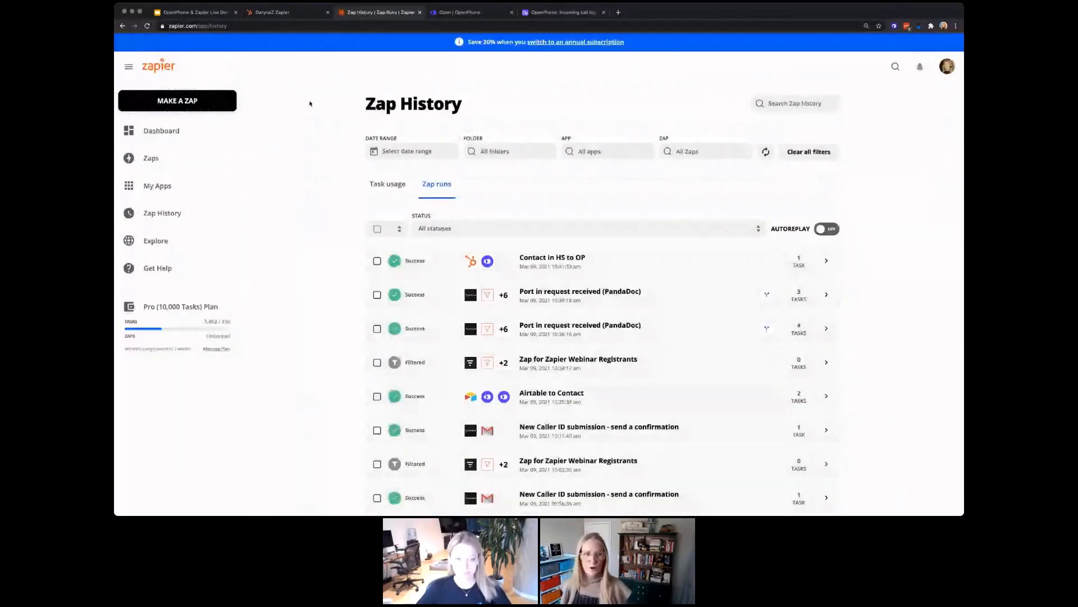
Step: Look through the OpenPhone inbox and Zap History before returning to the test contact's HubSpot record
{"action": "left_click", "coordinate": [461, 12]}
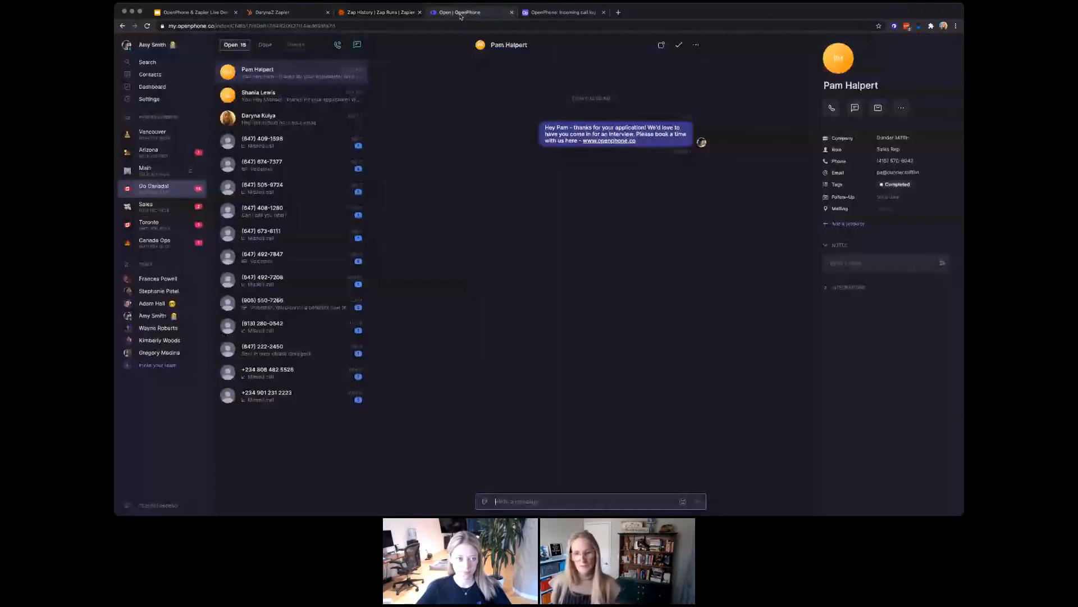
{"action": "left_click", "coordinate": [362, 12]}
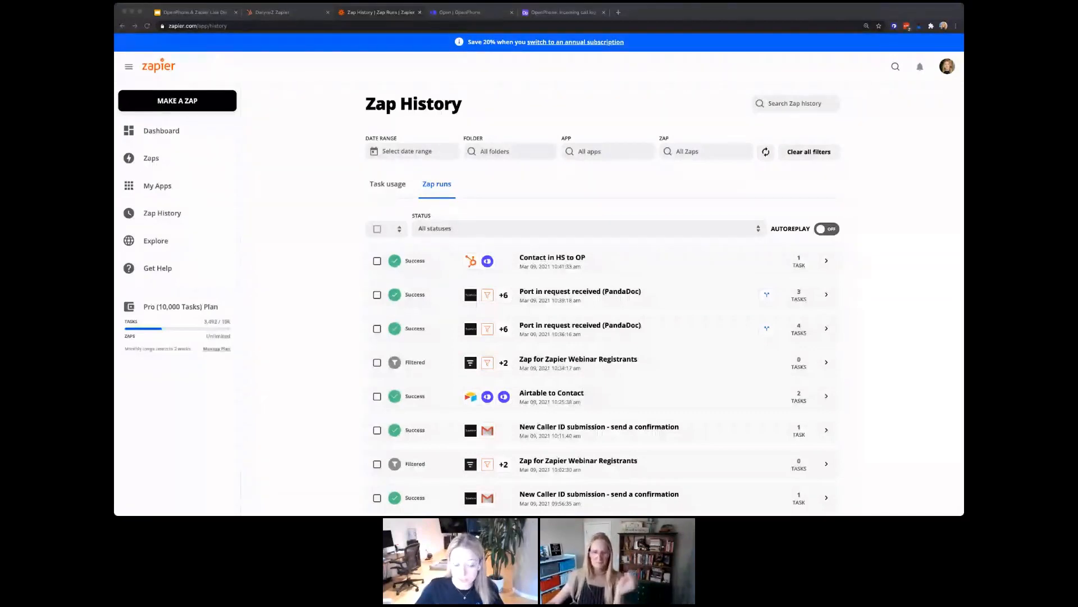
{"action": "left_click", "coordinate": [450, 13]}
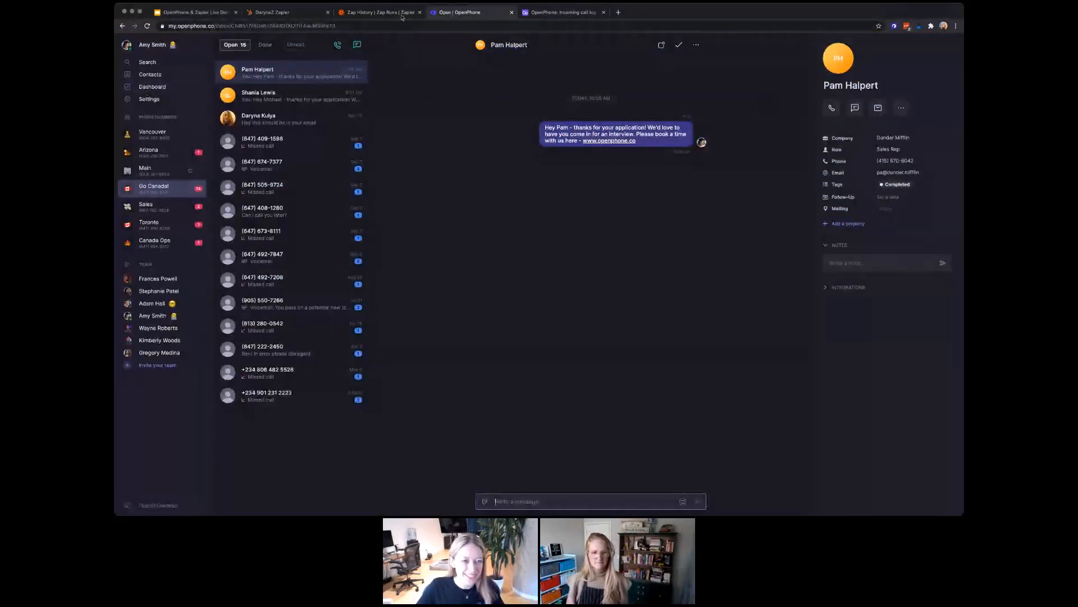
{"action": "left_click", "coordinate": [283, 12]}
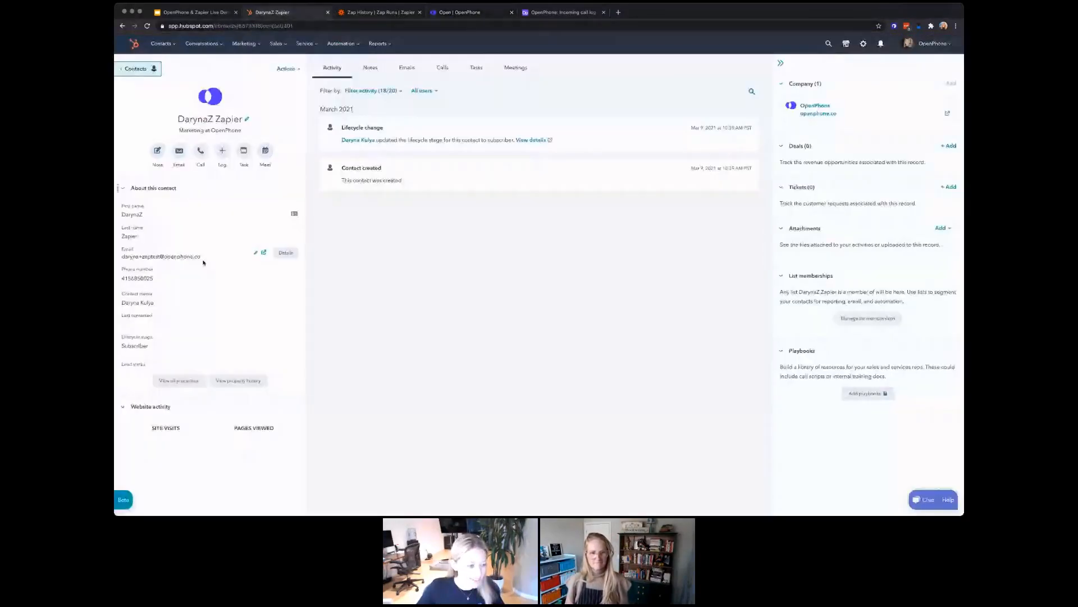
Step: Open OpenPhone Contacts and search for the test contact by email, clearing the unsuccessful search
{"action": "left_click", "coordinate": [472, 13]}
{"action": "left_click", "coordinate": [150, 76]}
{"action": "left_click", "coordinate": [268, 46]}
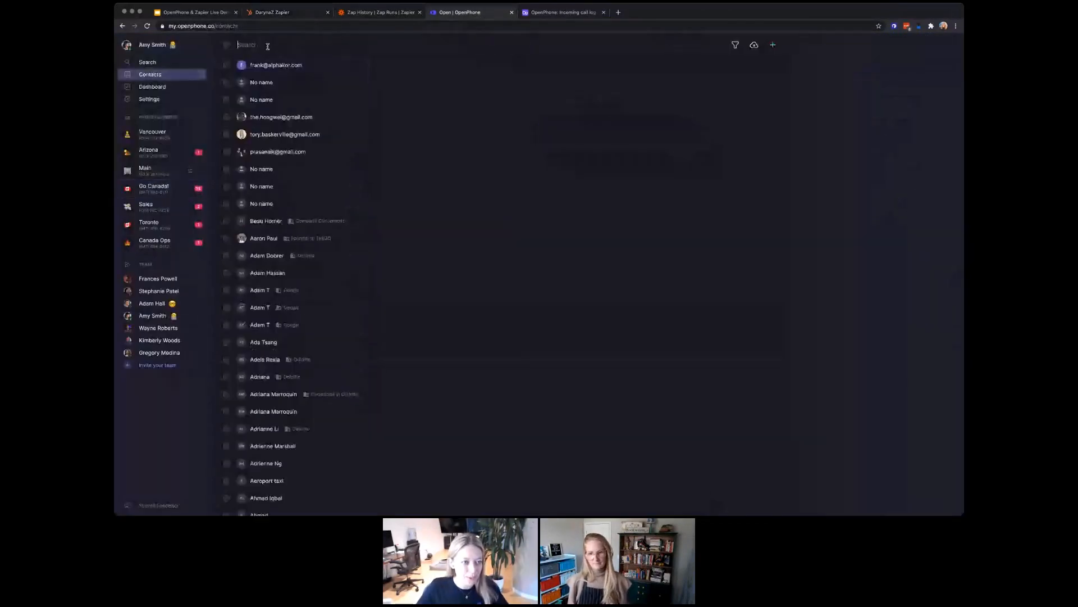
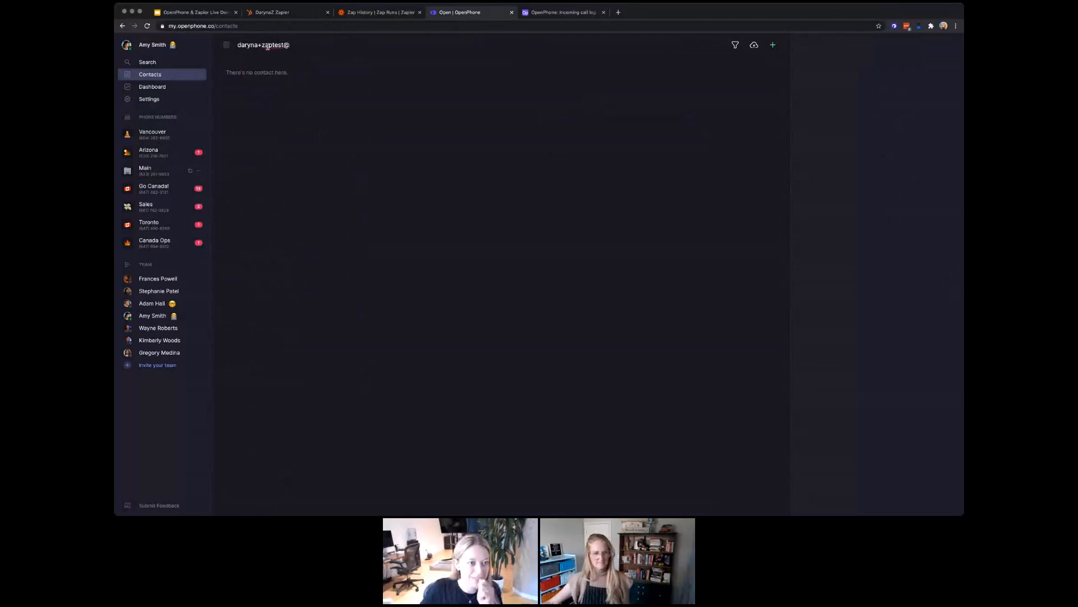
{"action": "key", "text": "super+a"}
{"action": "key", "text": "BackSpace"}
Step: Search the contacts by the test contact's first name and open the synced contact's details
{"action": "type", "text": "Dry"}
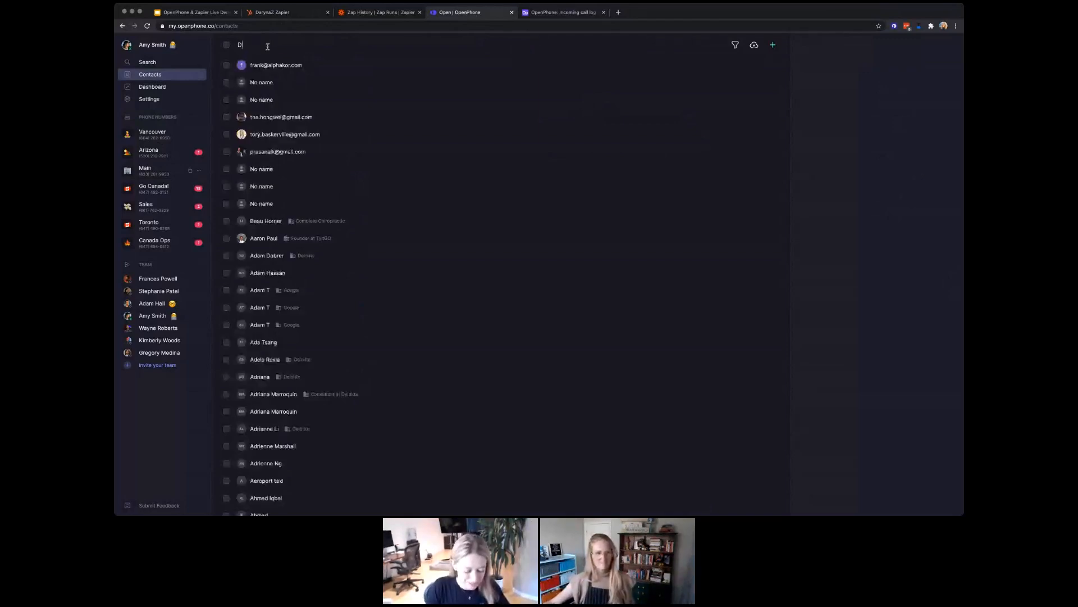
{"action": "key", "text": "BackSpace"}
{"action": "key", "text": "BackSpace"}
{"action": "type", "text": "aryna"}
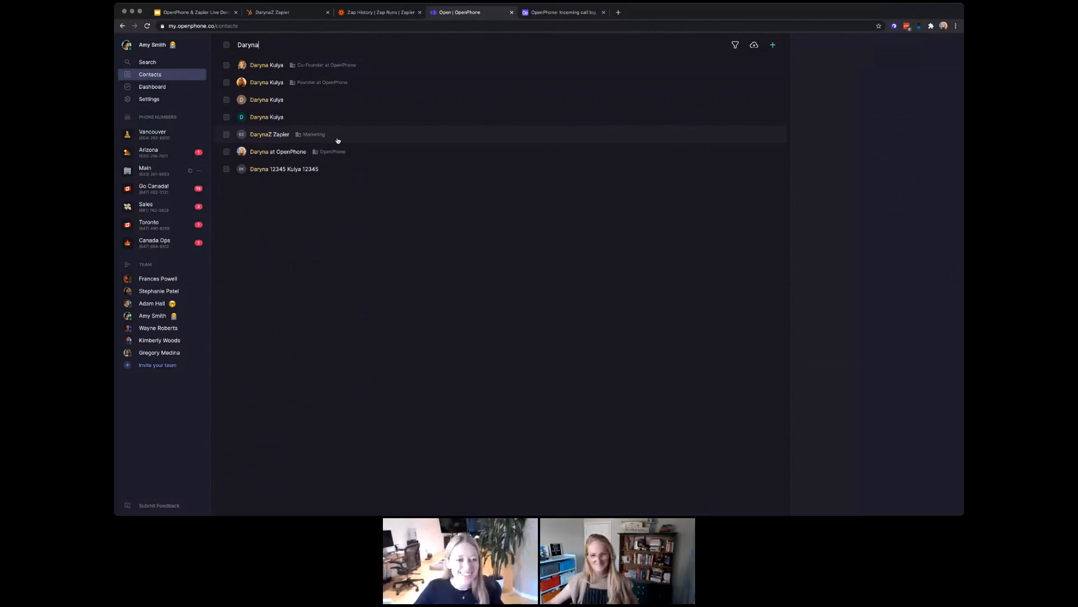
{"action": "left_click", "coordinate": [338, 141]}
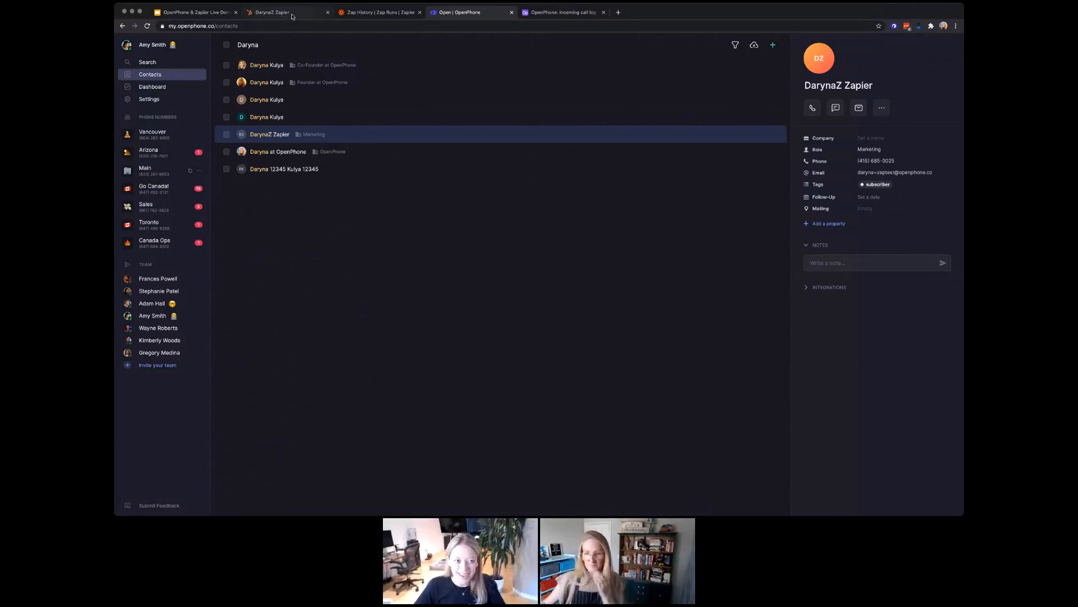
{"action": "left_click", "coordinate": [107, 109]}
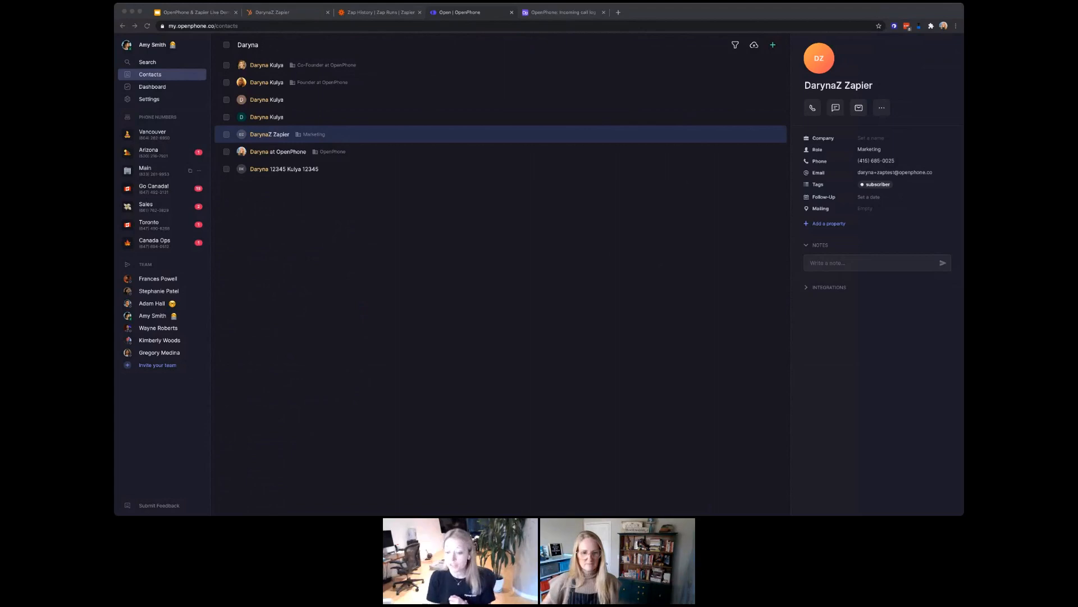
Step: Filter the Zapier zaps list for 'pandadoc' and open the first PandaDoc porting zap
{"action": "left_click", "coordinate": [367, 13]}
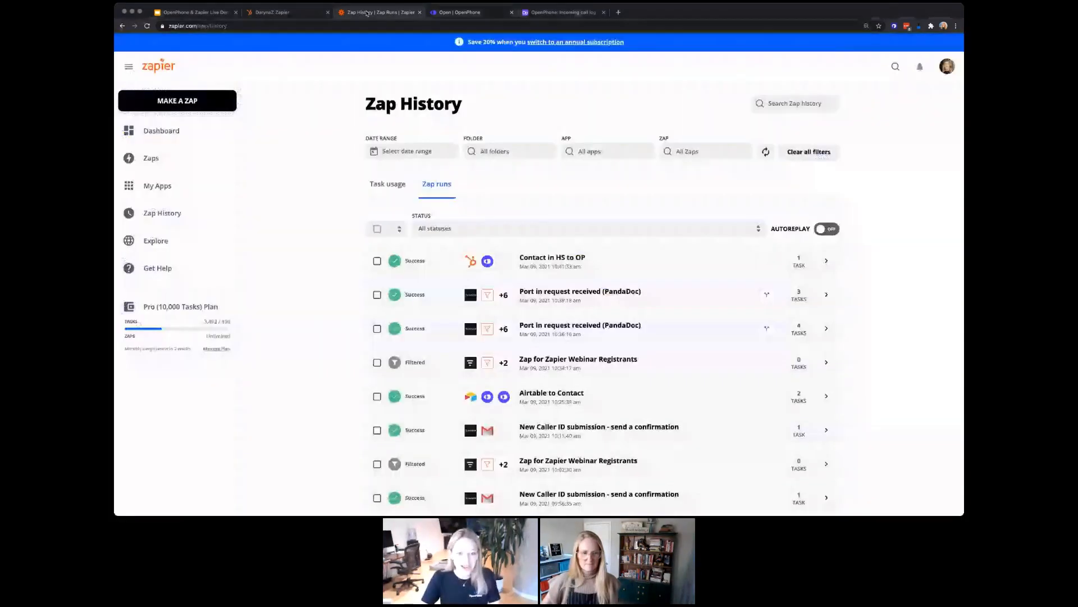
{"action": "left_click", "coordinate": [151, 159]}
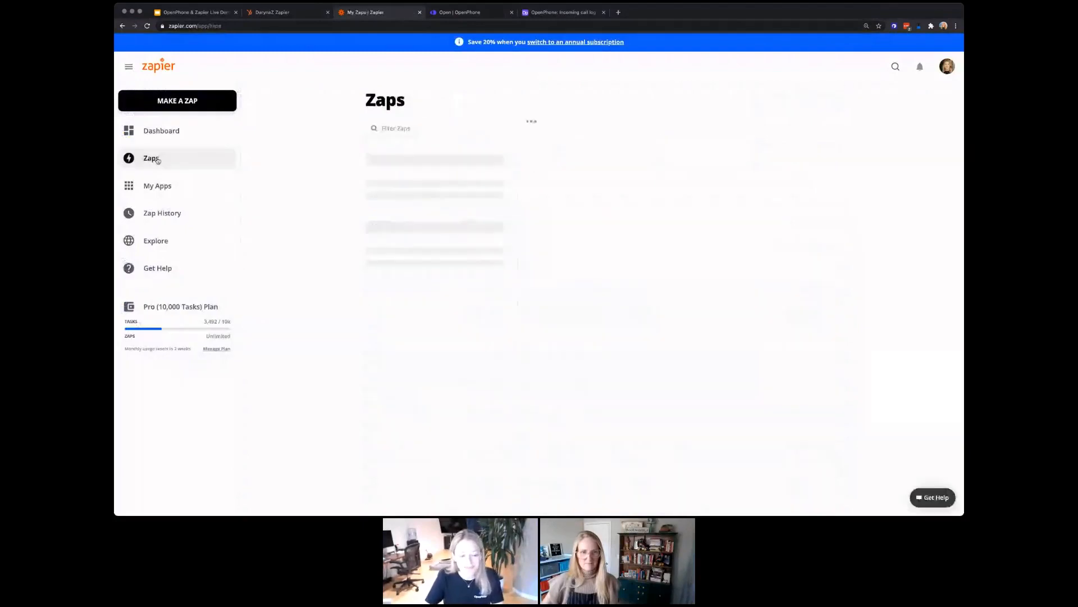
{"action": "left_click", "coordinate": [389, 135]}
{"action": "type", "text": "pandal"}
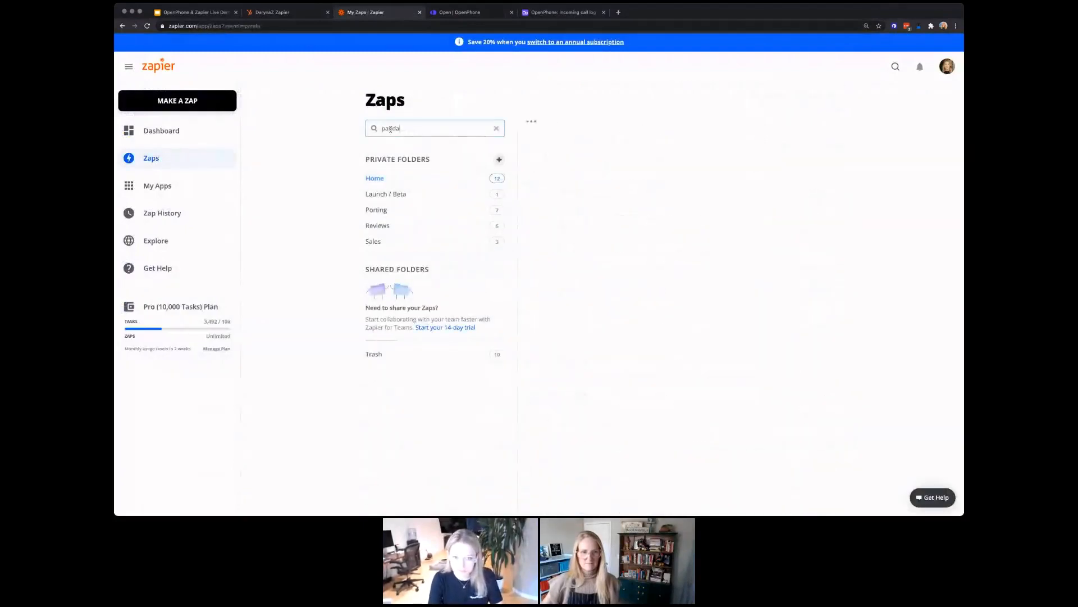
{"action": "key", "text": "BackSpace"}
{"action": "type", "text": "doc"}
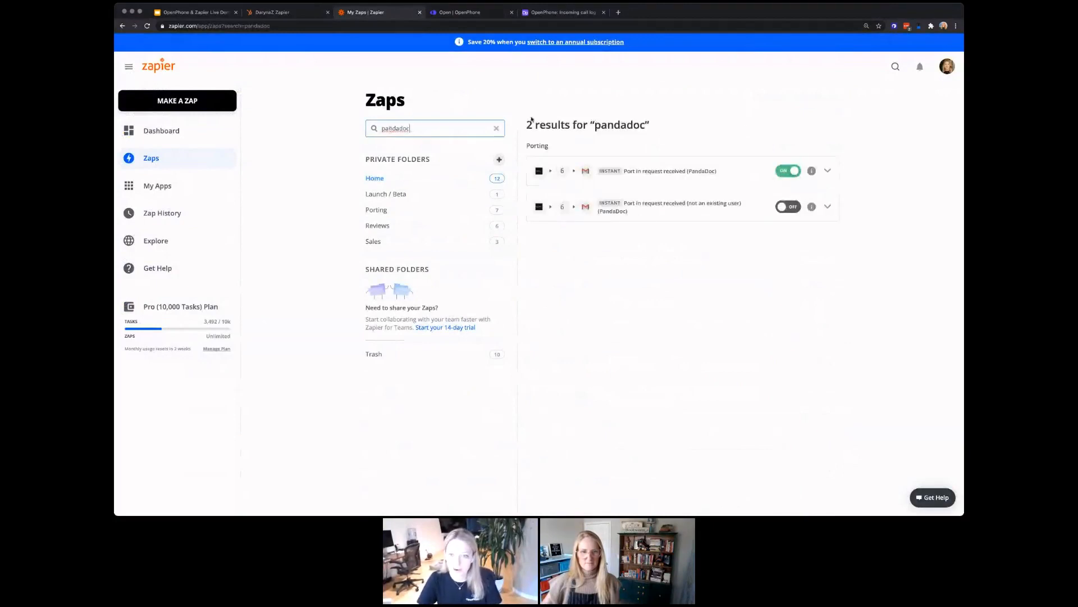
{"action": "left_click", "coordinate": [677, 172]}
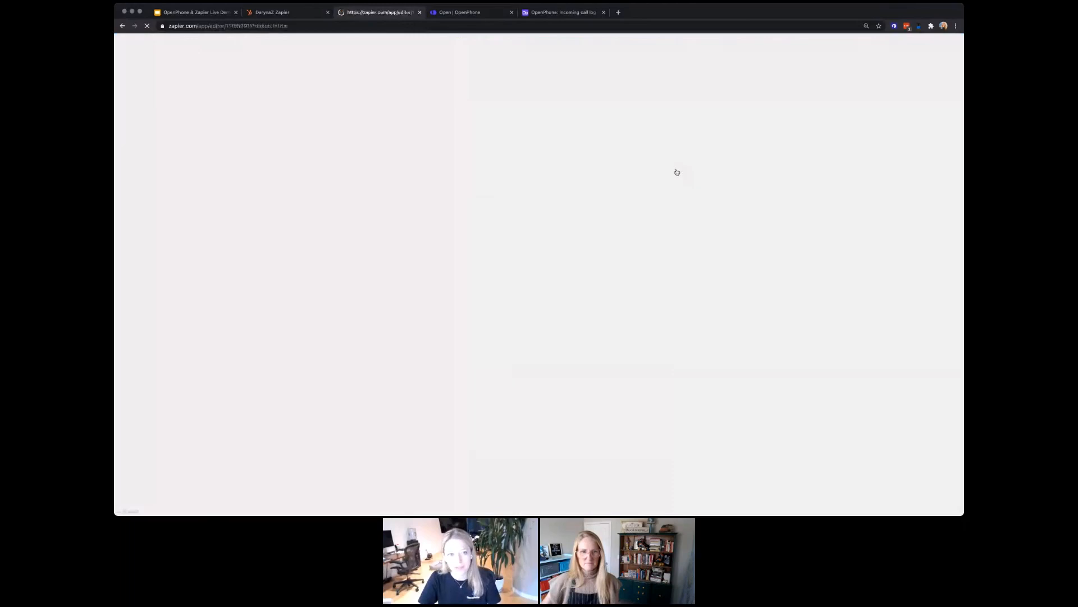